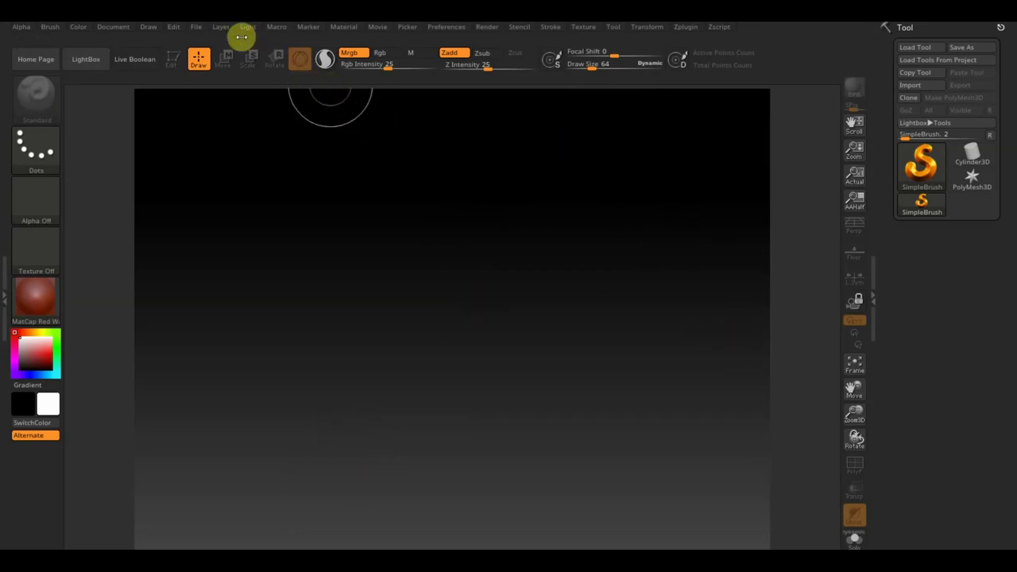
# Open the saved ZBrush project with the female character in black, sunglasses and holstered belt.
pyautogui.click(200, 29)
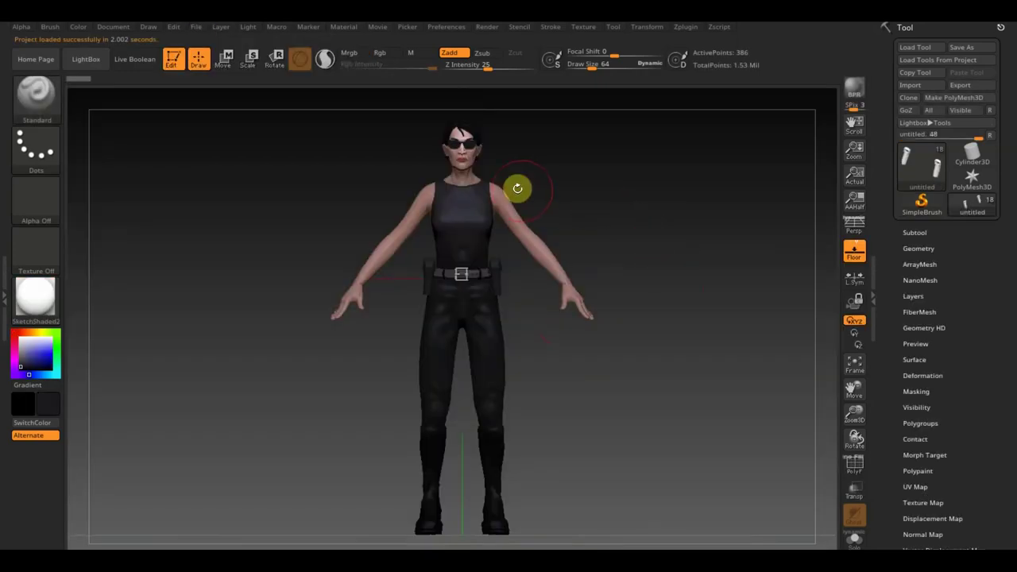
# Lower the Document background gradient Center and expand the Subtool list of the character's parts.
pyautogui.click(105, 28)
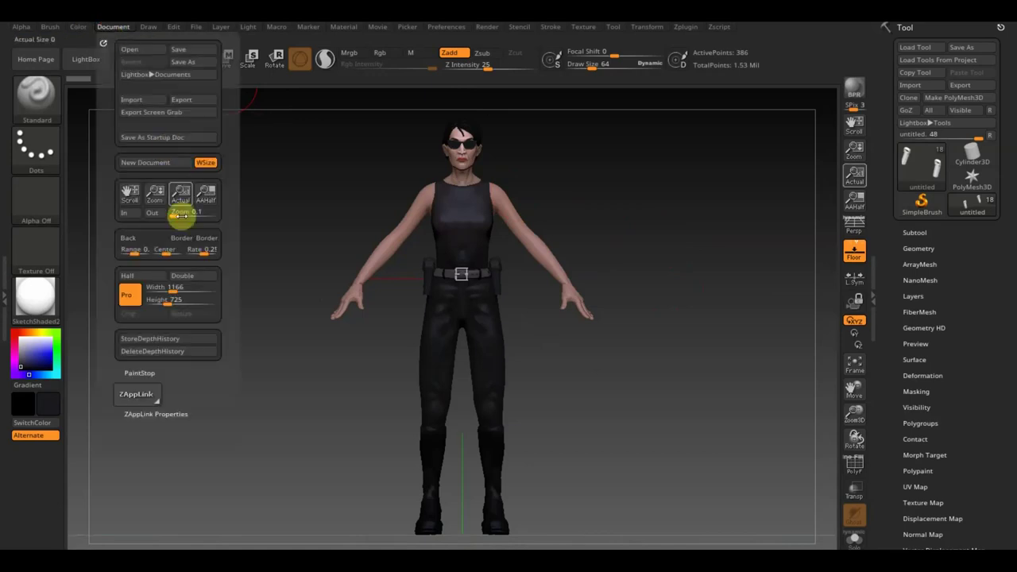
pyautogui.moveTo(177, 250); pyautogui.dragTo(163, 251)
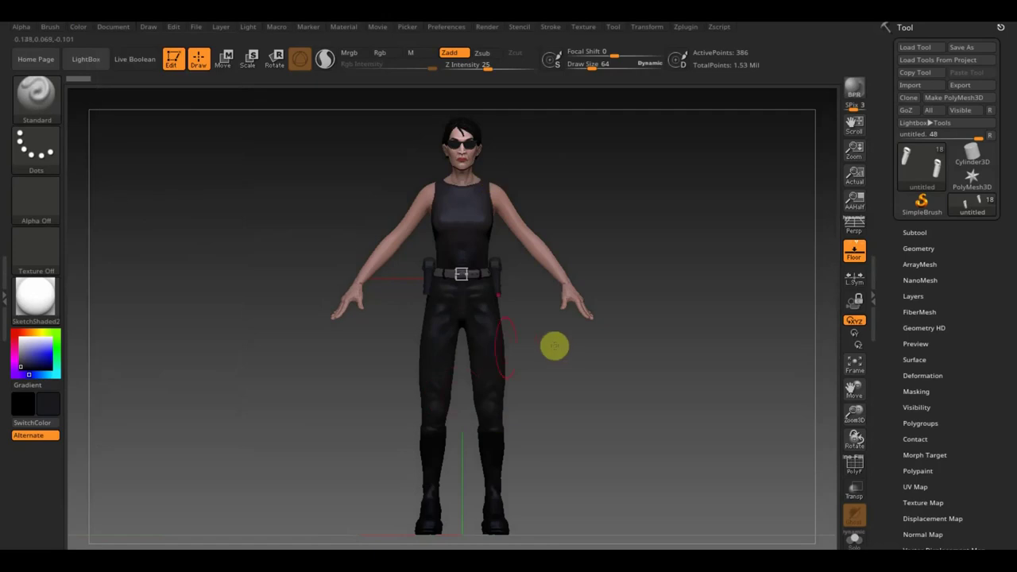
pyautogui.moveTo(535, 352)
pyautogui.mouseDown()
pyautogui.moveTo(588, 375)
pyautogui.moveTo(547, 376)
pyautogui.moveTo(613, 368)
pyautogui.moveTo(615, 393)
pyautogui.mouseUp()
pyautogui.click(915, 233)
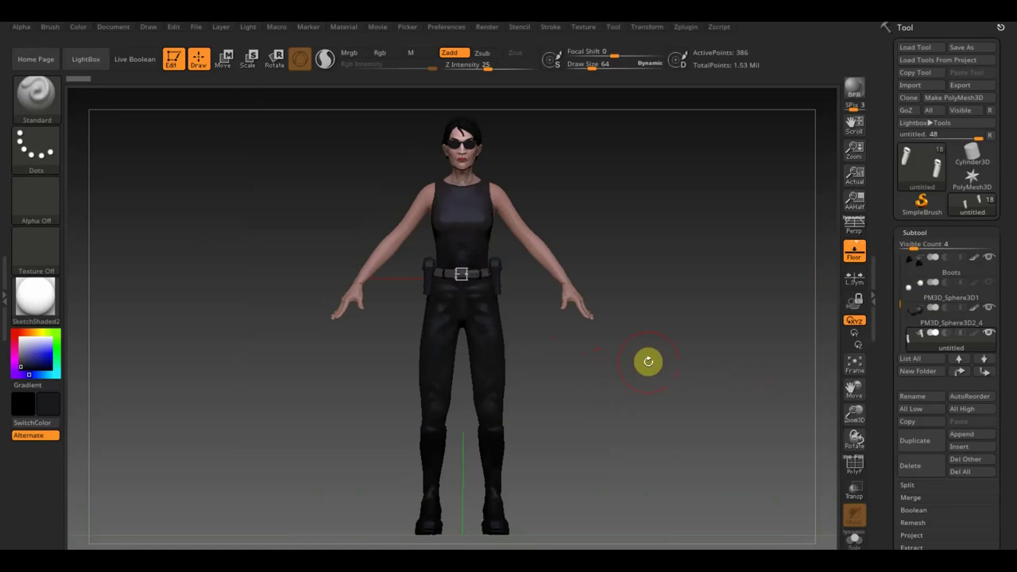
pyautogui.press('shift')
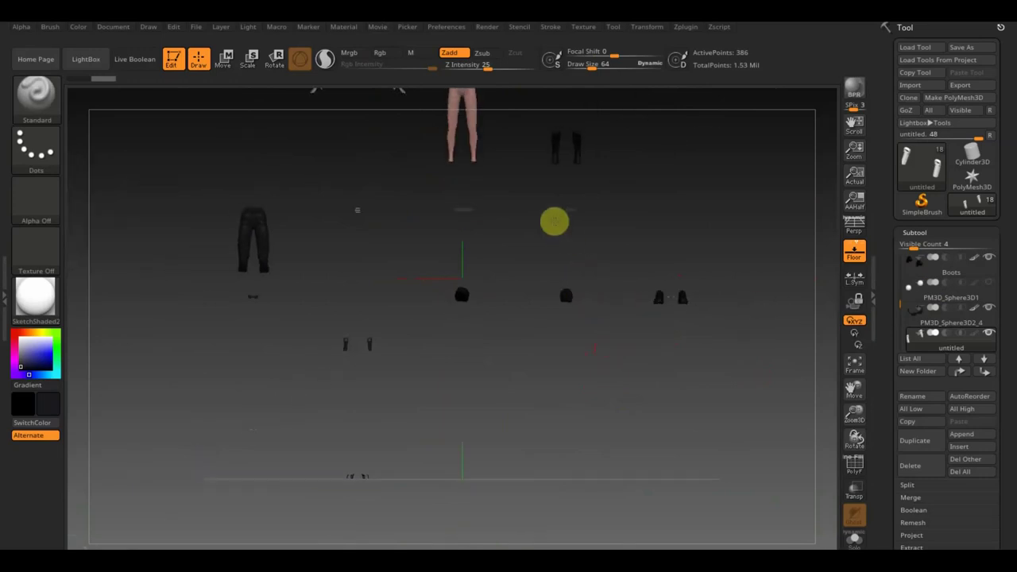
# Inspect the exploded parts from a shifted, side-on view, then reassemble the figure.
pyautogui.moveTo(537, 278)
pyautogui.keyDown('alt'); pyautogui.mouseDown()
pyautogui.moveTo(540, 338)
pyautogui.moveTo(556, 340)
pyautogui.mouseUp(); pyautogui.keyUp('alt')
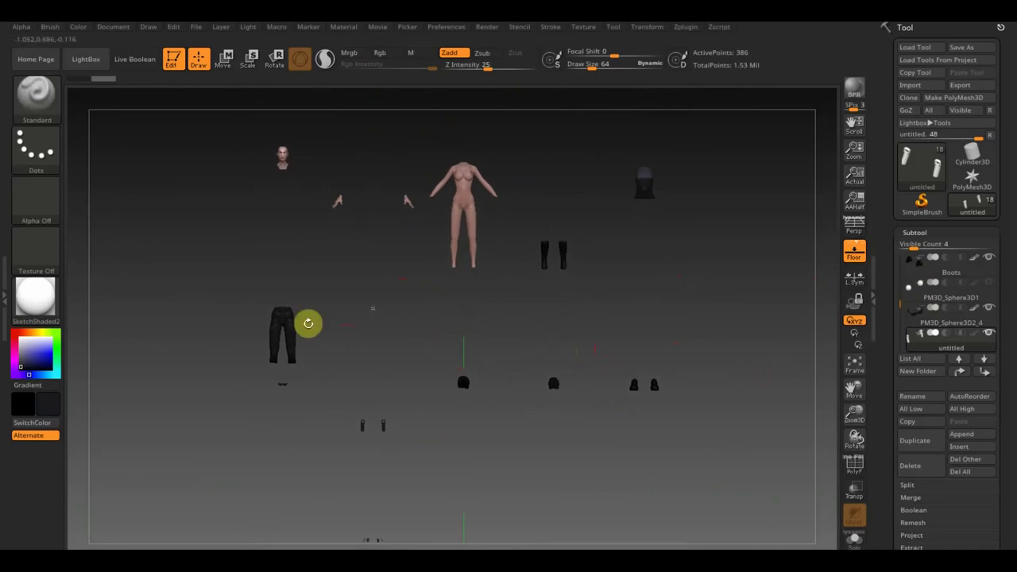
pyautogui.moveTo(592, 315)
pyautogui.mouseDown()
pyautogui.moveTo(499, 331)
pyautogui.moveTo(599, 320)
pyautogui.mouseUp()
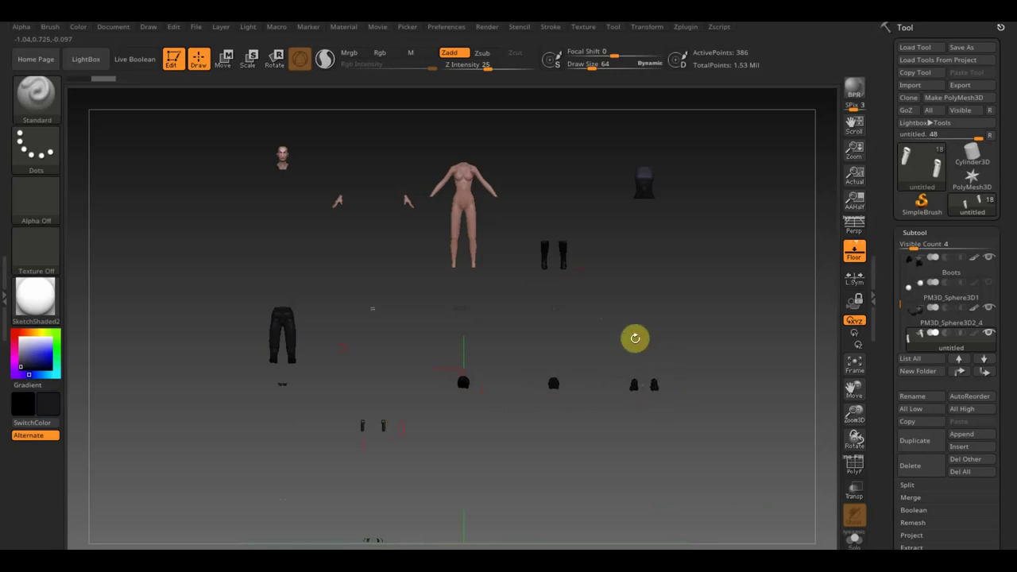
pyautogui.press('shift')
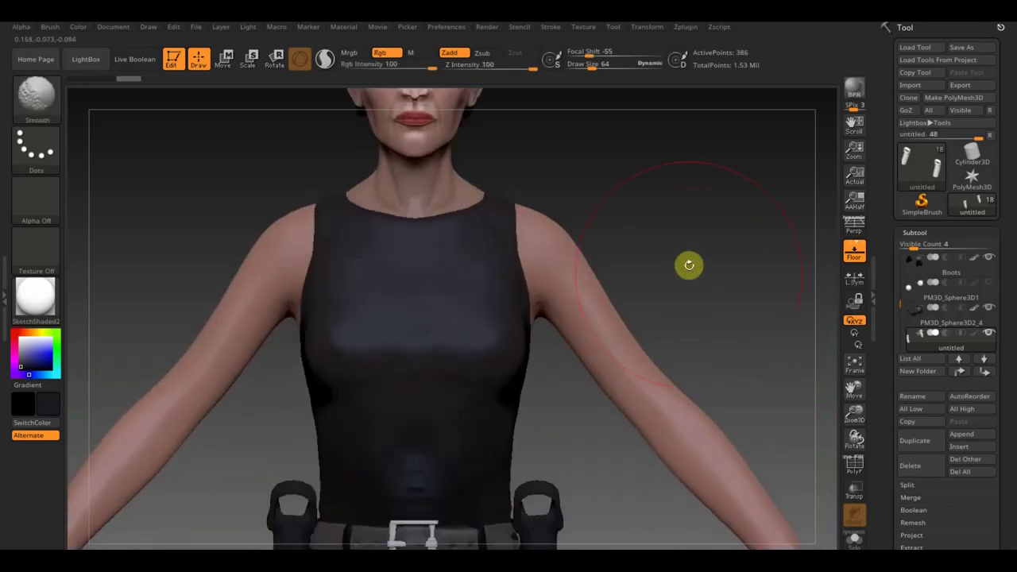
# Hide the sunglasses subtool and make the PM3D_Sphere3D1 eyeballs visible.
pyautogui.moveTo(687, 223)
pyautogui.keyDown('alt'); pyautogui.mouseDown()
pyautogui.moveTo(692, 352)
pyautogui.moveTo(710, 413)
pyautogui.mouseUp(); pyautogui.keyUp('alt')
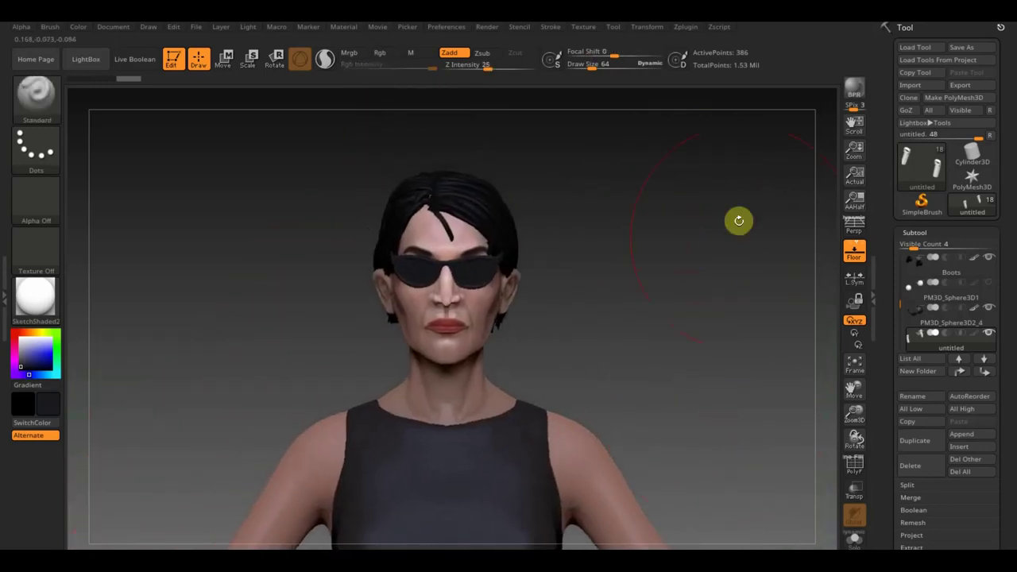
pyautogui.click(991, 310)
pyautogui.click(971, 301)
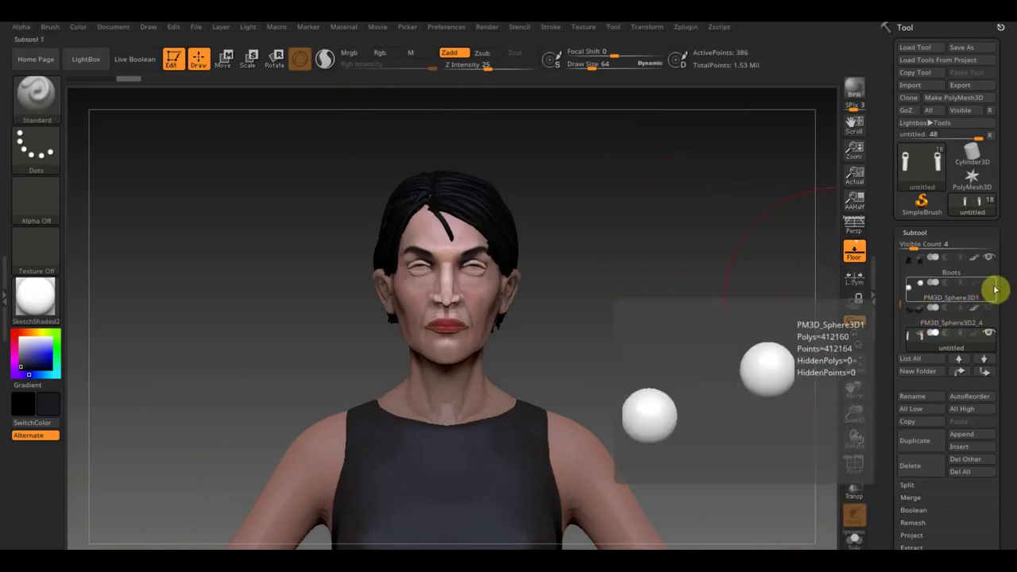
pyautogui.click(991, 287)
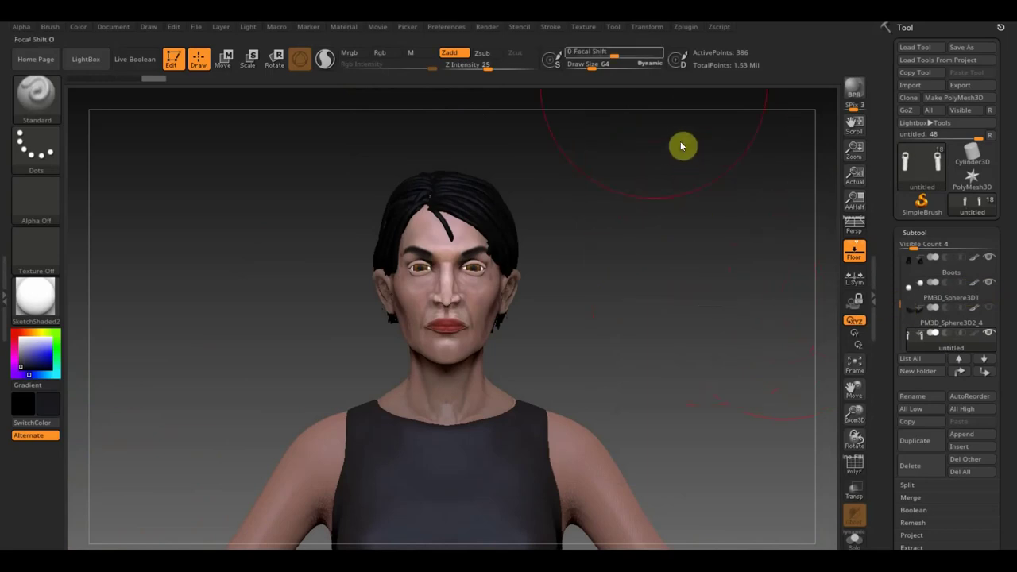
# Shrink Draw Size to about 33 and check the head from front, profile and three-quarter views.
pyautogui.moveTo(592, 66); pyautogui.dragTo(588, 68)
pyautogui.moveTo(610, 211)
pyautogui.mouseDown()
pyautogui.moveTo(656, 216)
pyautogui.moveTo(670, 245)
pyautogui.moveTo(653, 245)
pyautogui.moveTo(660, 270)
pyautogui.moveTo(669, 251)
pyautogui.moveTo(583, 263)
pyautogui.moveTo(622, 291)
pyautogui.moveTo(680, 285)
pyautogui.moveTo(728, 381)
pyautogui.mouseUp()
pyautogui.moveTo(633, 198)
pyautogui.mouseDown()
pyautogui.moveTo(690, 329)
pyautogui.moveTo(680, 325)
pyautogui.moveTo(730, 327)
pyautogui.moveTo(607, 345)
pyautogui.moveTo(719, 338)
pyautogui.mouseUp()
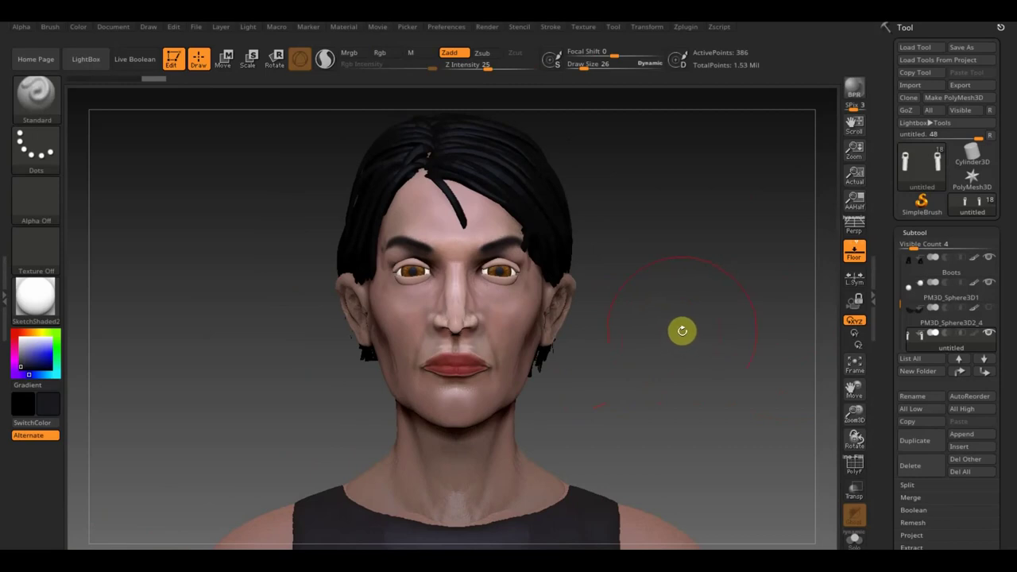
pyautogui.moveTo(629, 311)
pyautogui.mouseDown()
pyautogui.moveTo(676, 357)
pyautogui.moveTo(646, 357)
pyautogui.moveTo(718, 357)
pyautogui.moveTo(647, 360)
pyautogui.mouseUp()
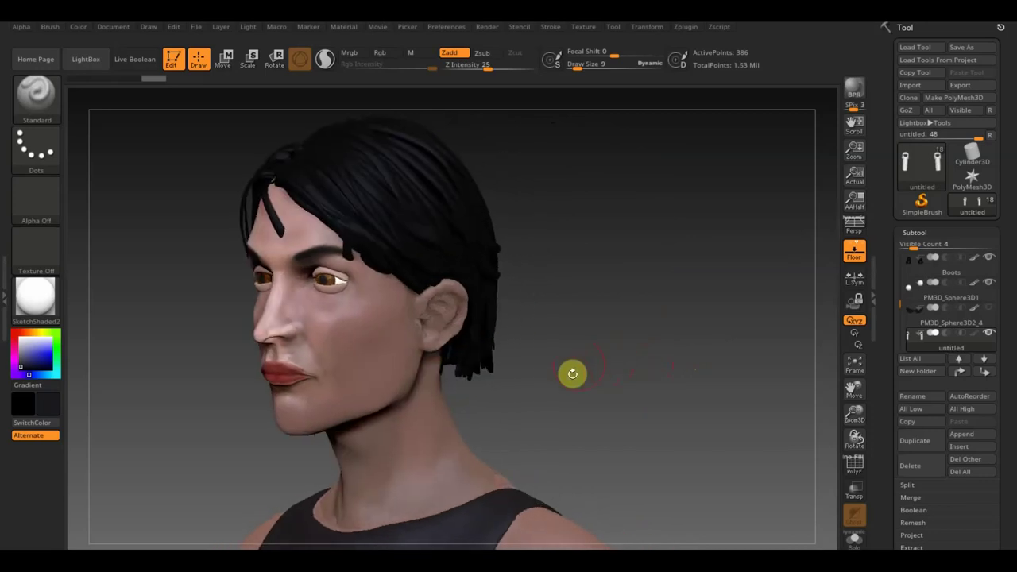
pyautogui.moveTo(608, 358); pyautogui.dragTo(671, 358)
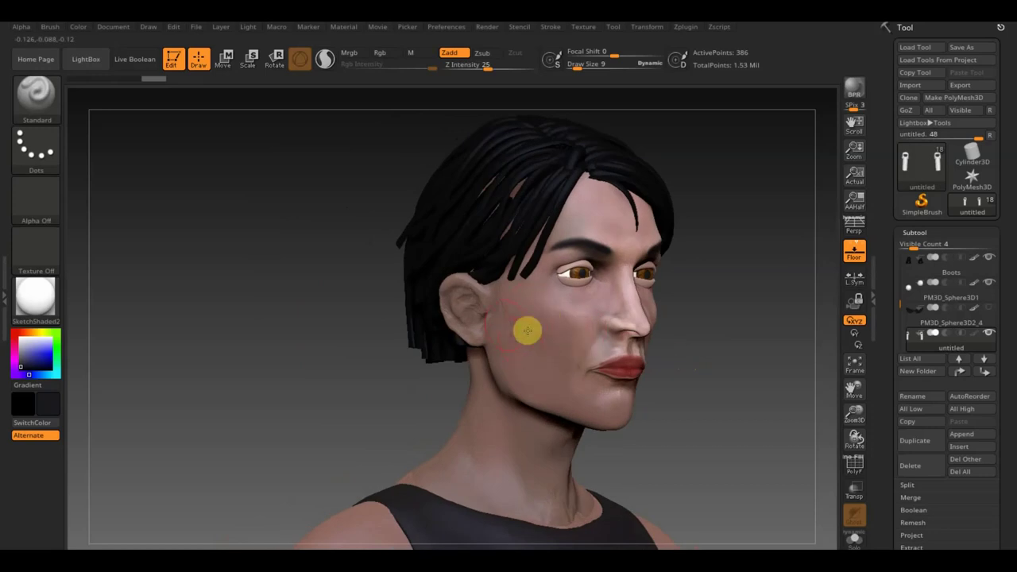
pyautogui.moveTo(715, 352)
pyautogui.mouseDown()
pyautogui.moveTo(683, 350)
pyautogui.moveTo(694, 358)
pyautogui.mouseUp()
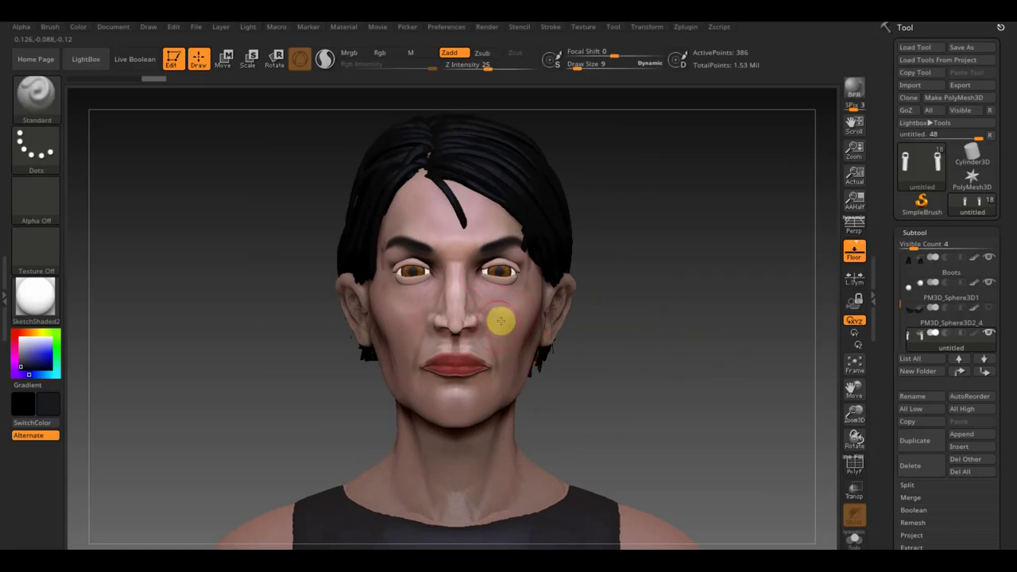
pyautogui.moveTo(656, 335)
pyautogui.mouseDown()
pyautogui.moveTo(627, 340)
pyautogui.moveTo(673, 342)
pyautogui.mouseUp()
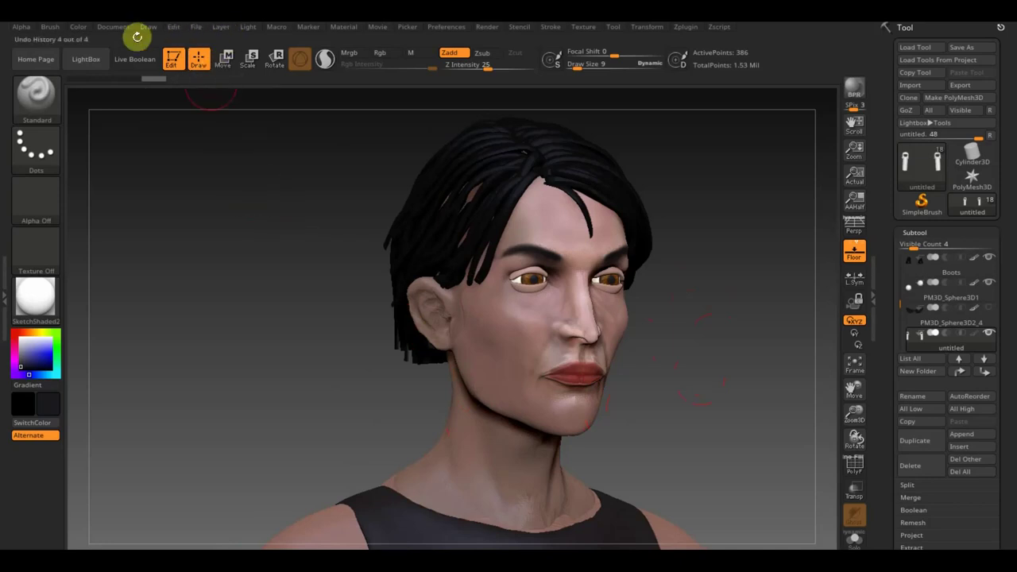
pyautogui.keyDown('shift'); pyautogui.moveTo(301, 204); pyautogui.dragTo(272, 207); pyautogui.keyUp('shift')
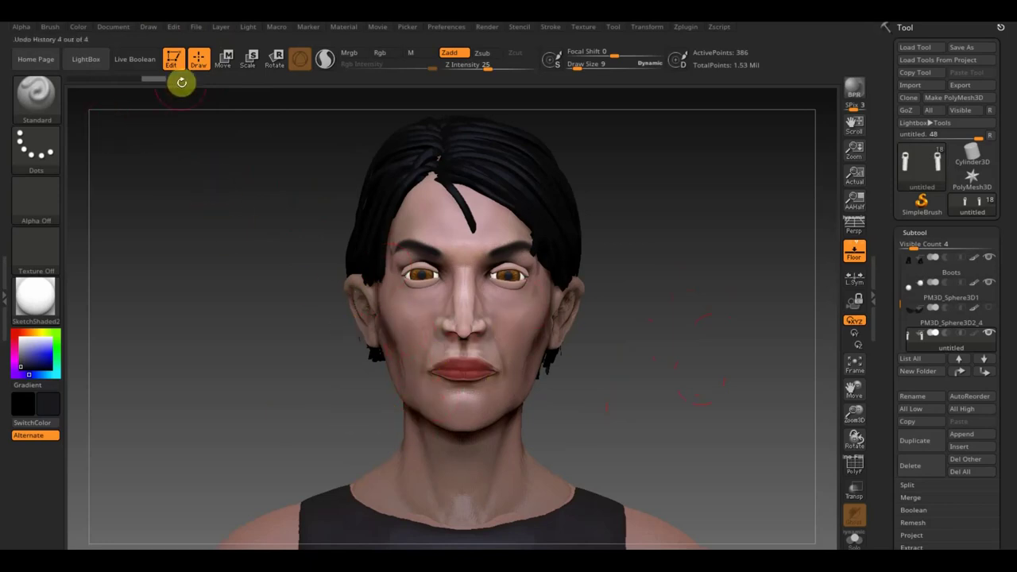
pyautogui.click(195, 30)
# Load another saved version and switch the active subtool to the sunglasses, then the head.
pyautogui.click(219, 50)
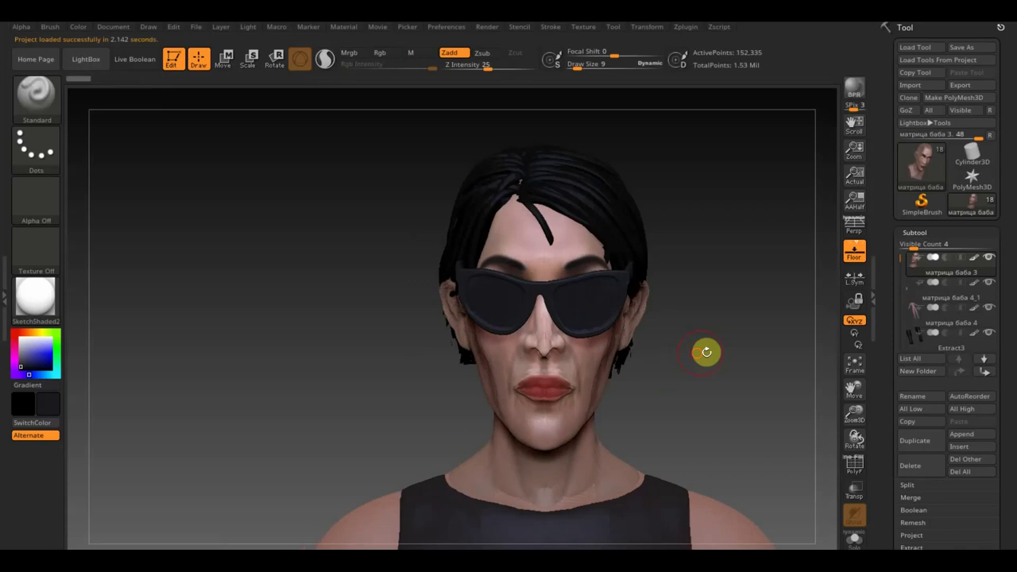
pyautogui.moveTo(706, 352); pyautogui.dragTo(626, 353)
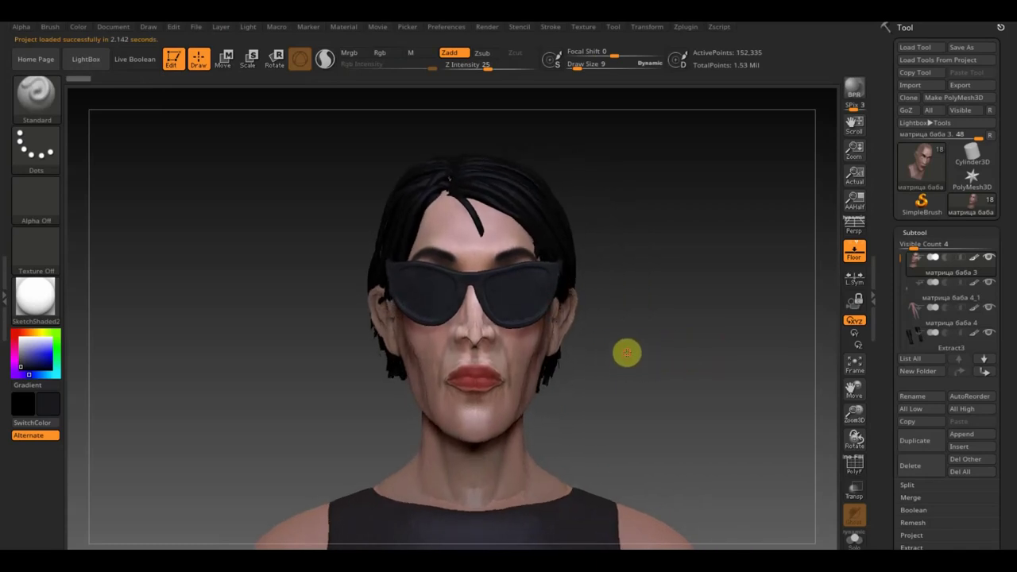
pyautogui.click(974, 307)
pyautogui.click(628, 409)
pyautogui.press('n')
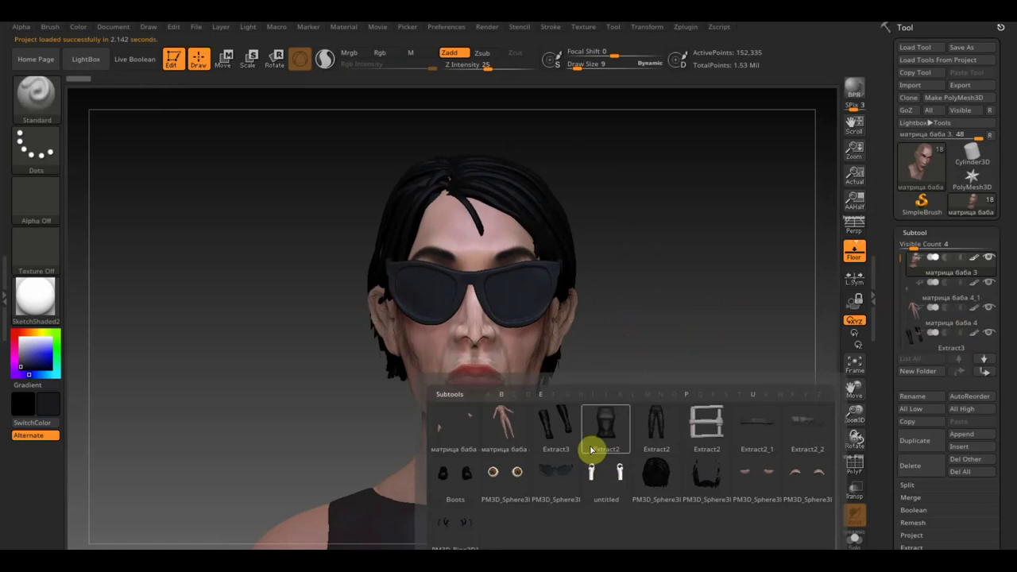
pyautogui.click(550, 477)
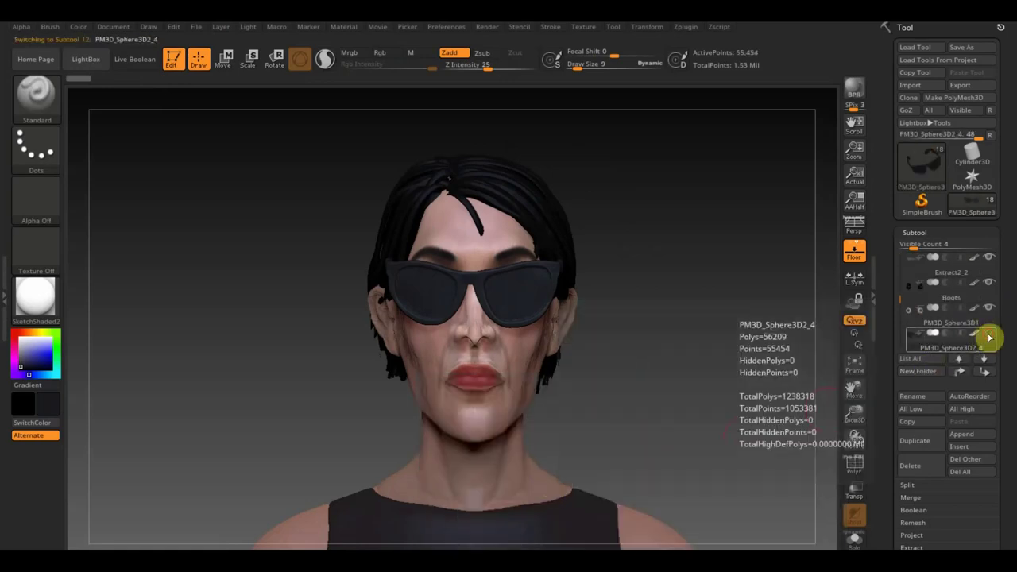
pyautogui.press('n')
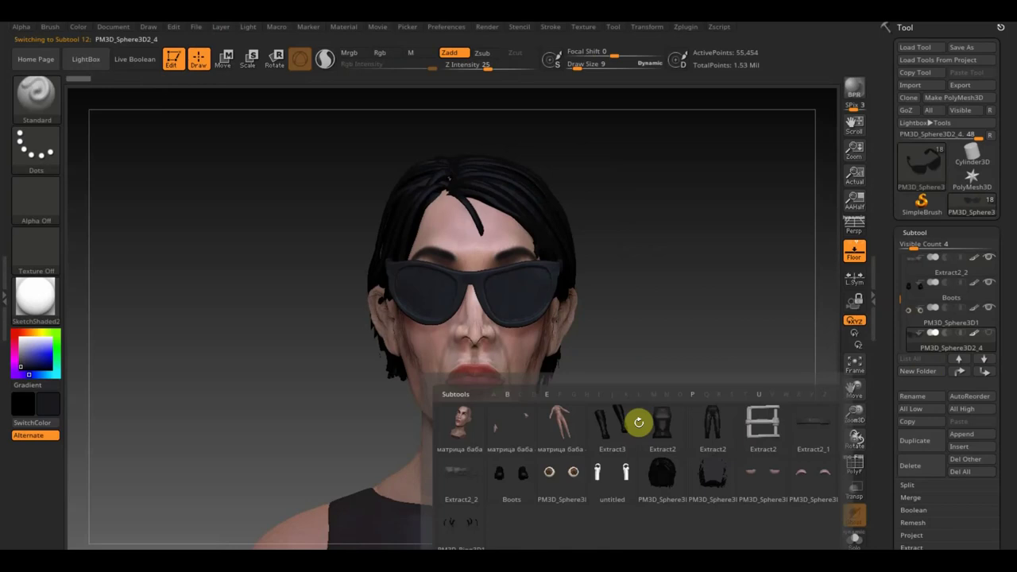
pyautogui.click(472, 436)
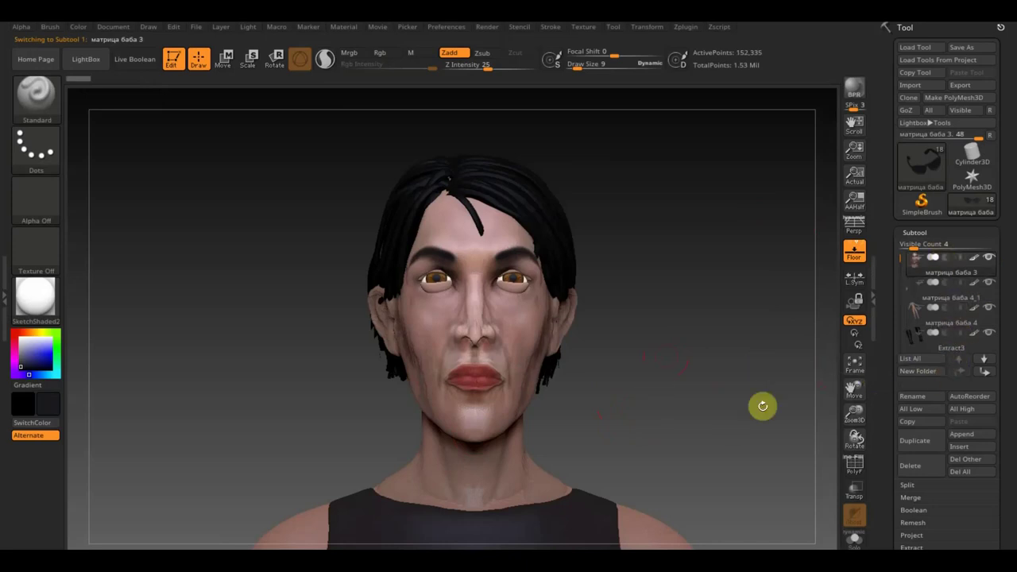
# Orbit around the head and frame the whole figure in the view.
pyautogui.moveTo(686, 419)
pyautogui.mouseDown()
pyautogui.moveTo(741, 424)
pyautogui.moveTo(678, 424)
pyautogui.moveTo(687, 422)
pyautogui.mouseUp()
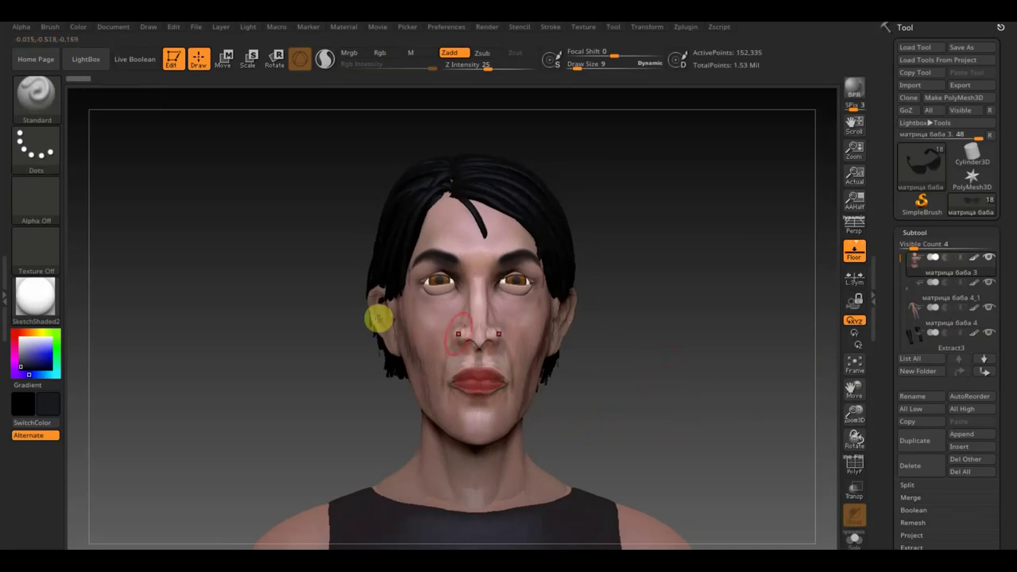
pyautogui.moveTo(642, 381); pyautogui.dragTo(626, 381)
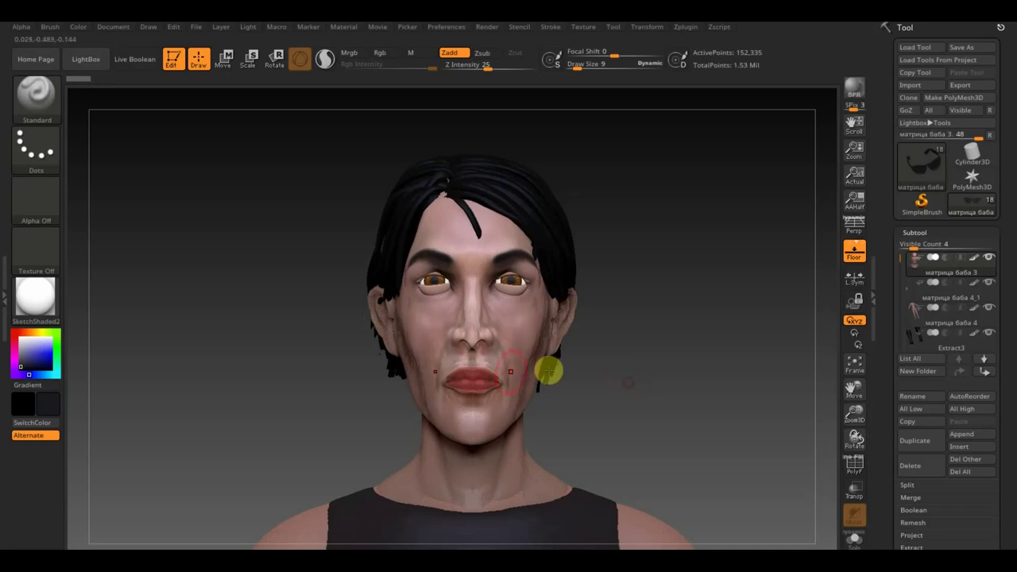
pyautogui.moveTo(621, 403)
pyautogui.mouseDown()
pyautogui.moveTo(606, 374)
pyautogui.moveTo(702, 378)
pyautogui.moveTo(690, 386)
pyautogui.moveTo(693, 432)
pyautogui.moveTo(689, 410)
pyautogui.moveTo(733, 424)
pyautogui.moveTo(632, 427)
pyautogui.moveTo(632, 416)
pyautogui.mouseUp()
pyautogui.click(850, 365)
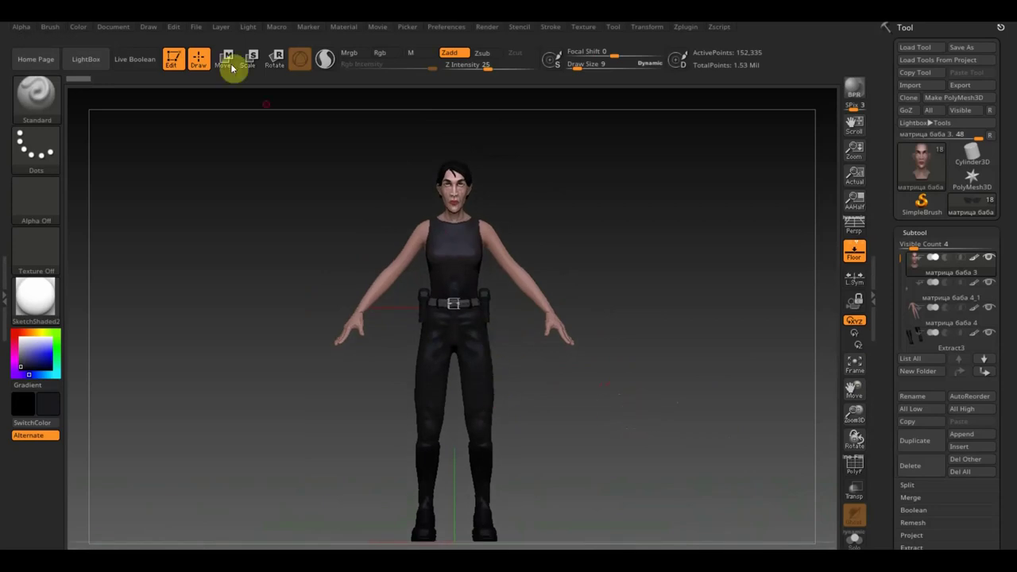
# Open the male character project, choosing No to saving the current one.
pyautogui.click(178, 30)
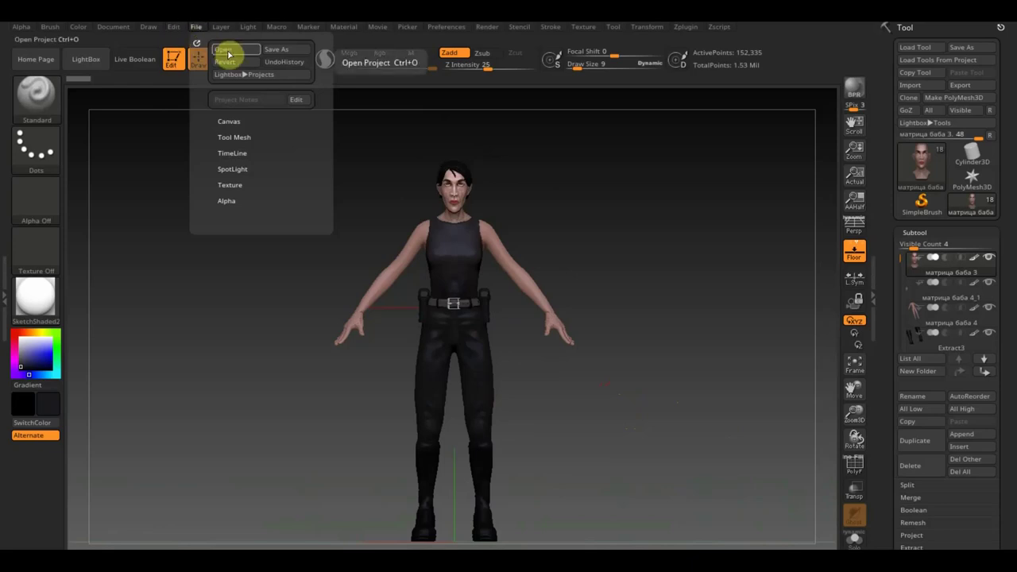
pyautogui.click(226, 51)
pyautogui.click(554, 329)
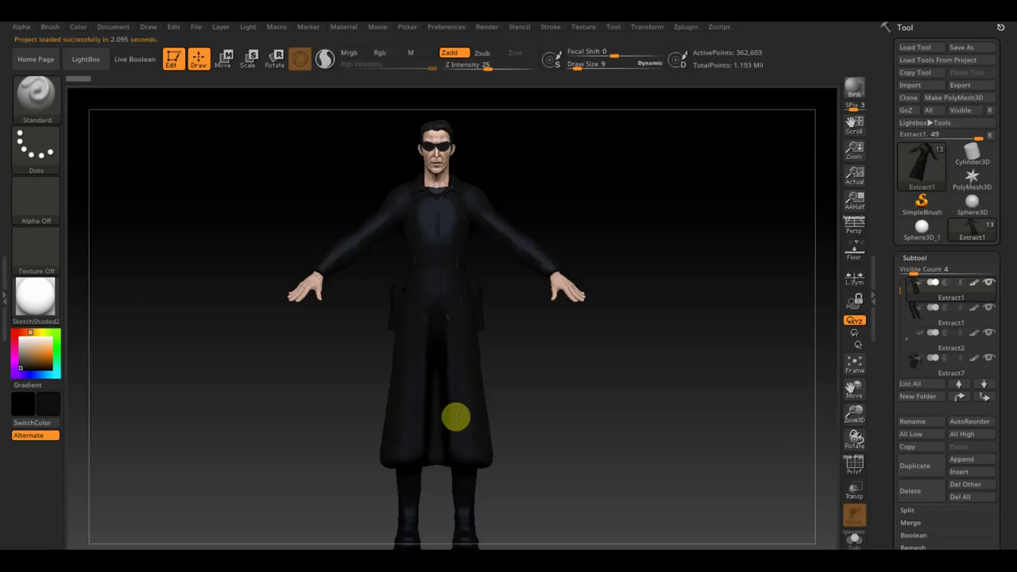
# Brighten the Document Back gradient Center behind the coated figure and select the top Extract1 subtool.
pyautogui.moveTo(644, 365)
pyautogui.mouseDown()
pyautogui.moveTo(481, 381)
pyautogui.moveTo(593, 370)
pyautogui.moveTo(615, 381)
pyautogui.mouseUp()
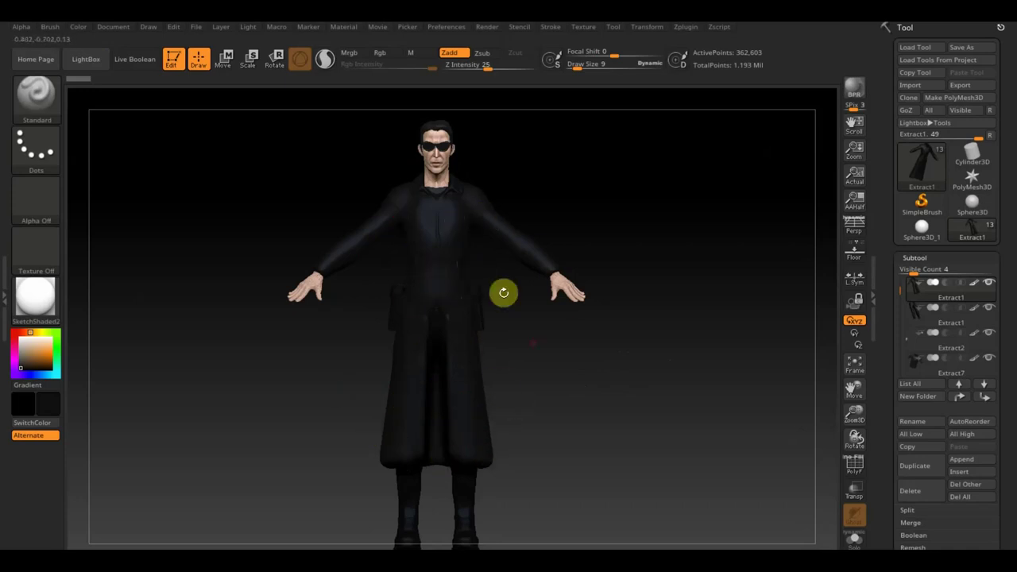
pyautogui.moveTo(548, 361); pyautogui.dragTo(551, 355)
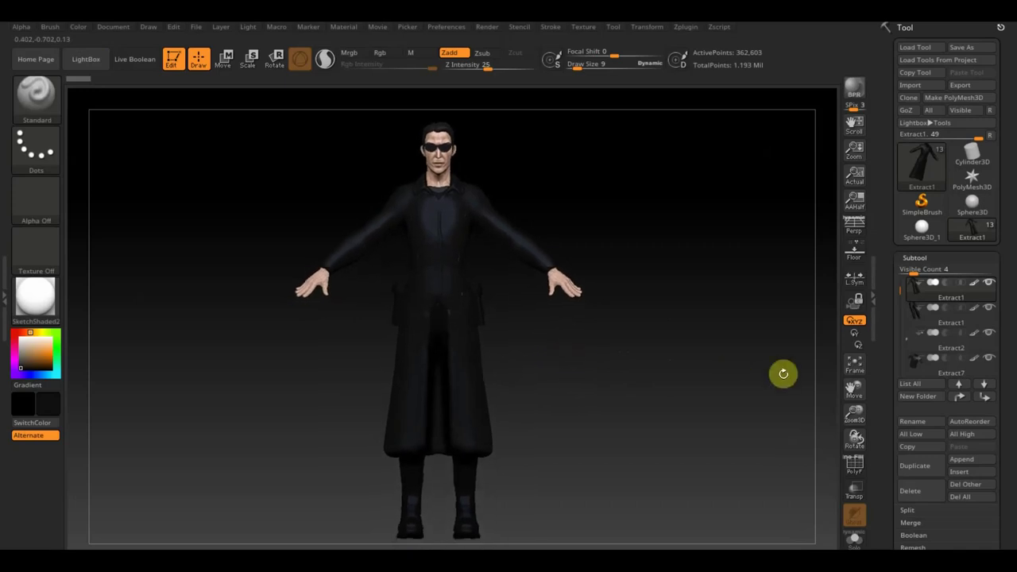
pyautogui.click(119, 29)
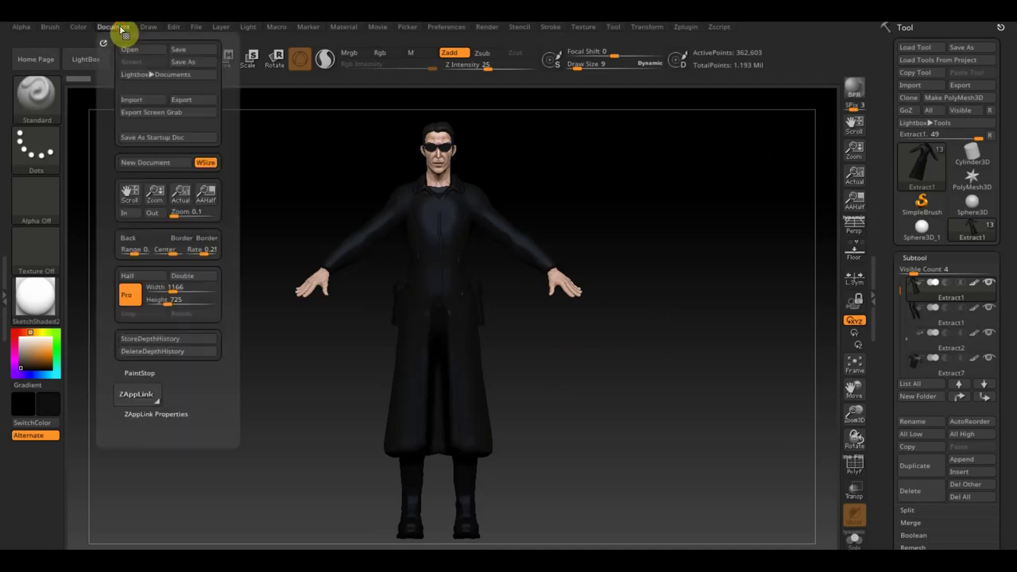
pyautogui.moveTo(176, 251); pyautogui.dragTo(166, 251)
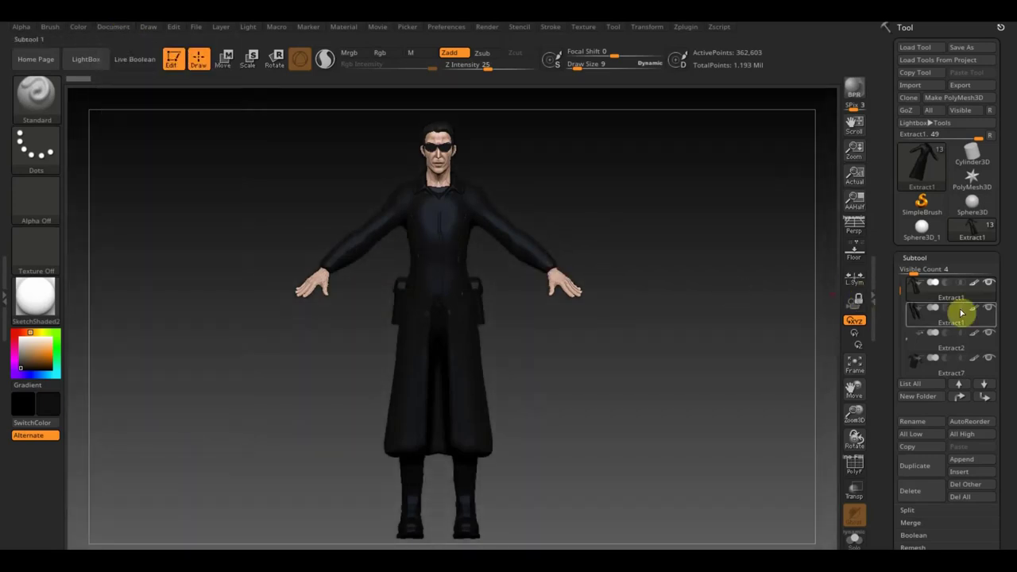
pyautogui.click(988, 286)
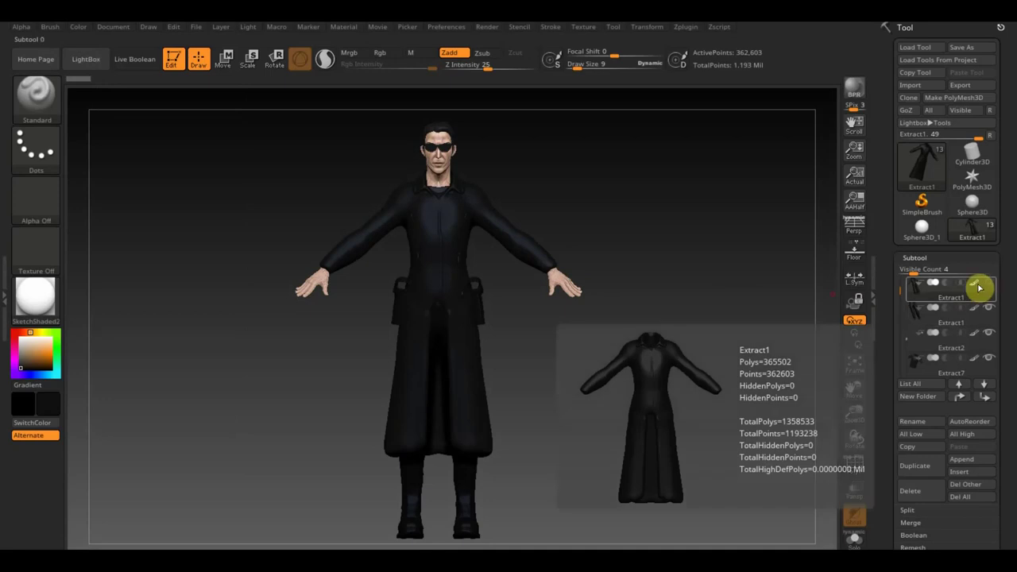
# Activate the second Extract1 subtool to hide the coat, viewing the outfit from behind and front.
pyautogui.click(917, 317)
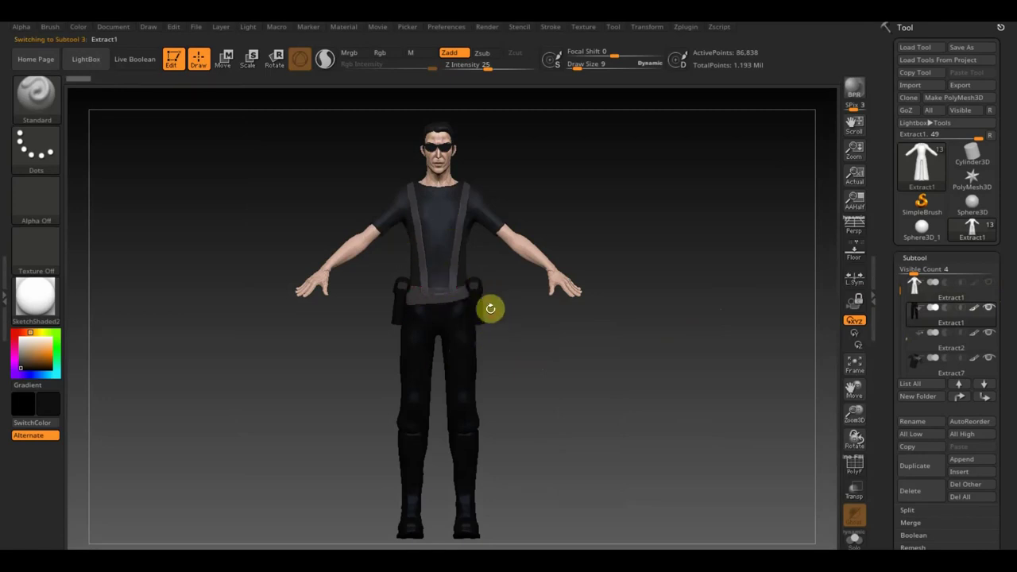
pyautogui.moveTo(524, 322)
pyautogui.mouseDown()
pyautogui.moveTo(379, 347)
pyautogui.moveTo(517, 328)
pyautogui.moveTo(547, 402)
pyautogui.moveTo(588, 291)
pyautogui.moveTo(578, 417)
pyautogui.moveTo(534, 345)
pyautogui.mouseUp()
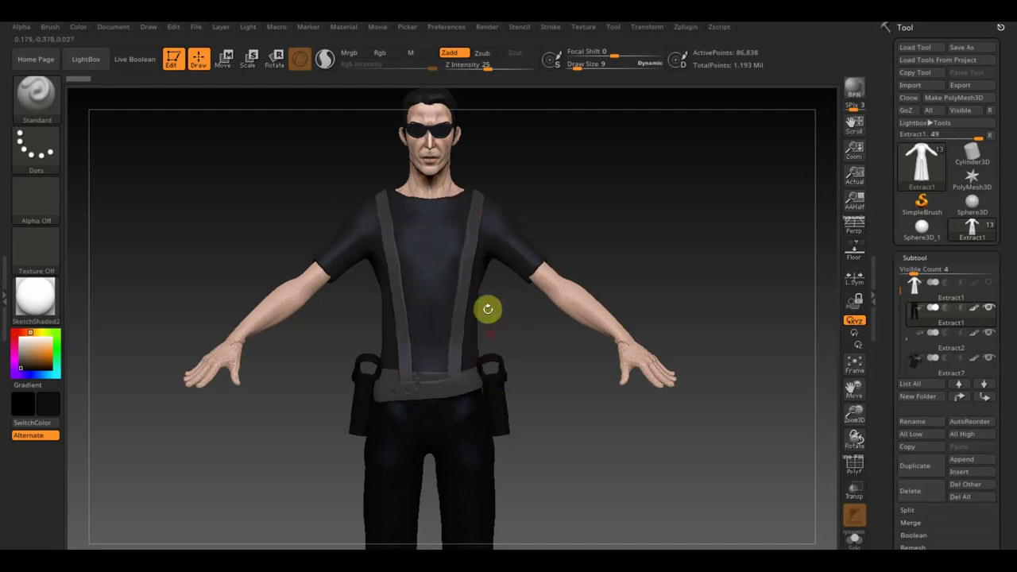
pyautogui.moveTo(632, 214)
pyautogui.mouseDown()
pyautogui.moveTo(590, 225)
pyautogui.moveTo(626, 222)
pyautogui.moveTo(628, 213)
pyautogui.moveTo(630, 254)
pyautogui.mouseUp()
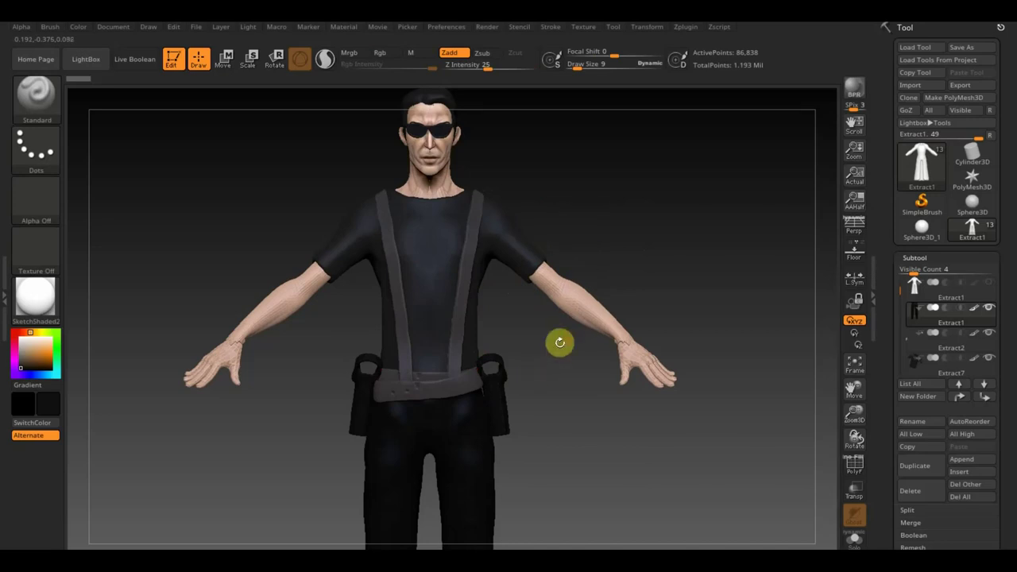
# Zoom in to frame the head and upper torso in a three-quarter front view.
pyautogui.scroll(-2, 550, 356)
pyautogui.scroll(-2, 550, 356)
pyautogui.scroll(-2, 667, 383)
pyautogui.scroll(-2, 656, 370)
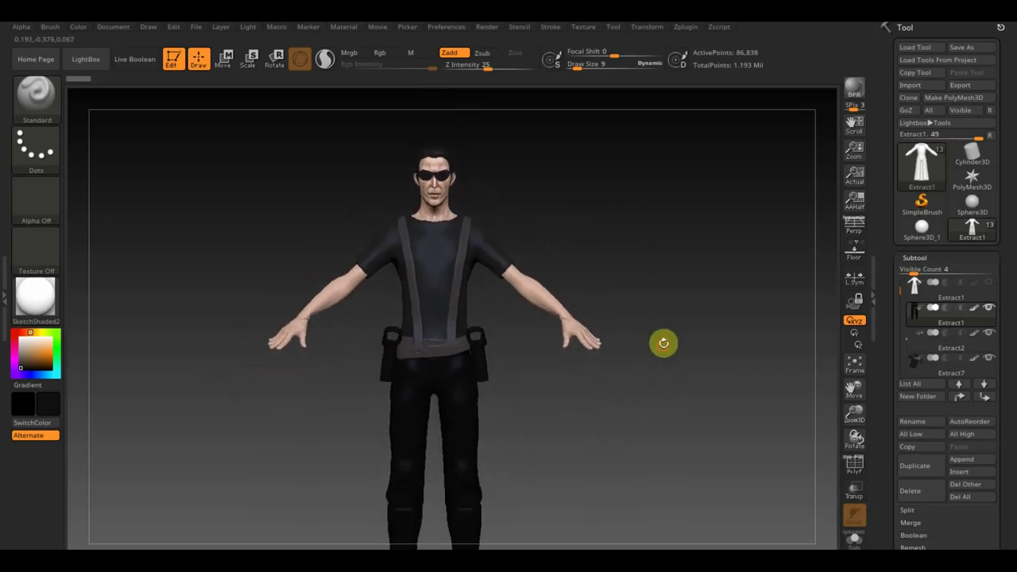
pyautogui.scroll(-2, 659, 339)
pyautogui.scroll(-1, 647, 318)
pyautogui.scroll(-2, 641, 318)
pyautogui.moveTo(642, 312)
pyautogui.mouseDown()
pyautogui.moveTo(638, 325)
pyautogui.moveTo(585, 334)
pyautogui.moveTo(588, 344)
pyautogui.mouseUp()
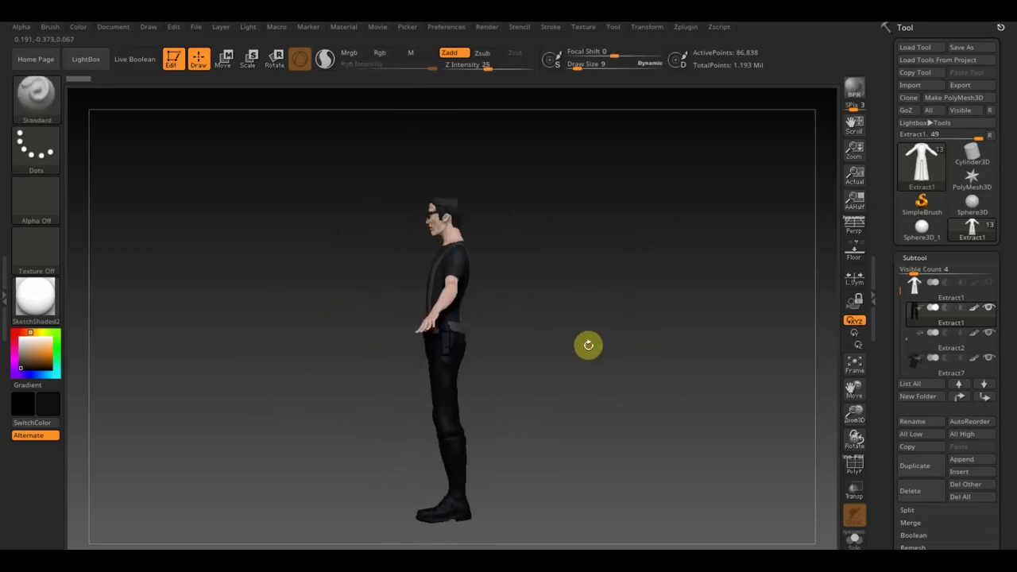
pyautogui.scroll(2, 587, 350)
pyautogui.scroll(3, 619, 397)
pyautogui.scroll(-2, 636, 436)
pyautogui.keyDown('alt'); pyautogui.moveTo(615, 356); pyautogui.dragTo(601, 436); pyautogui.keyUp('alt')
pyautogui.scroll(2, 603, 402)
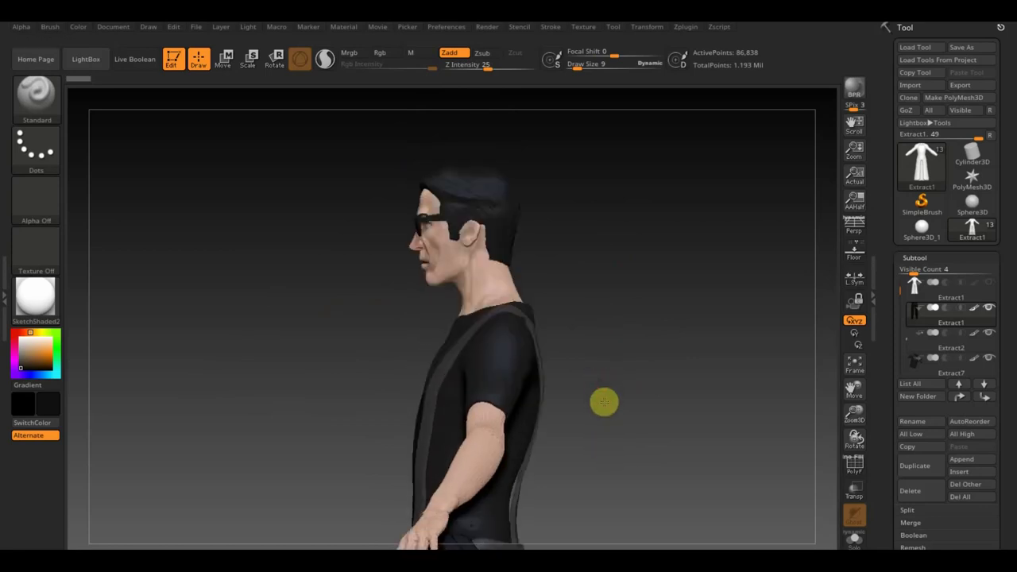
pyautogui.scroll(2, 604, 402)
pyautogui.scroll(2, 635, 477)
pyautogui.keyDown('alt'); pyautogui.moveTo(670, 220); pyautogui.dragTo(631, 513); pyautogui.keyUp('alt')
pyautogui.scroll(-2, 630, 513)
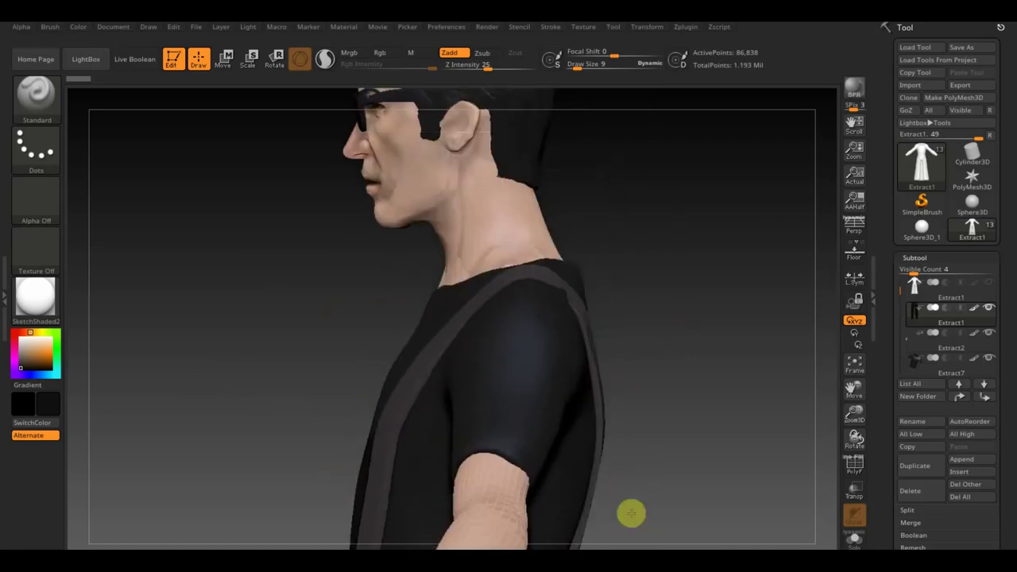
pyautogui.keyDown('alt'); pyautogui.moveTo(624, 262); pyautogui.dragTo(605, 413); pyautogui.keyUp('alt')
pyautogui.moveTo(632, 374)
pyautogui.mouseDown()
pyautogui.moveTo(609, 370)
pyautogui.moveTo(620, 374)
pyautogui.mouseUp()
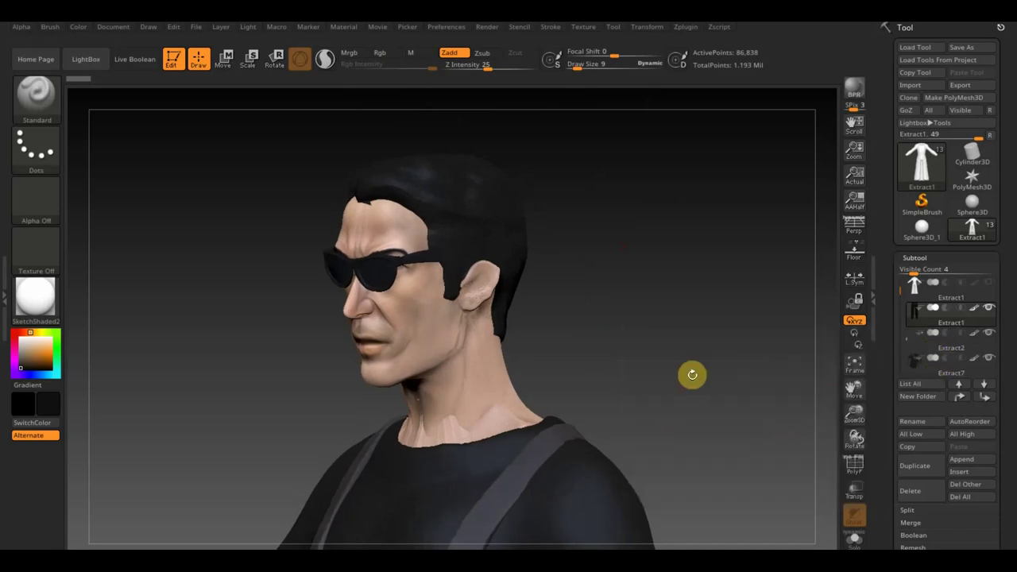
# Select the очки subtool, hide the sunglasses and recentre on the face.
pyautogui.press('n')
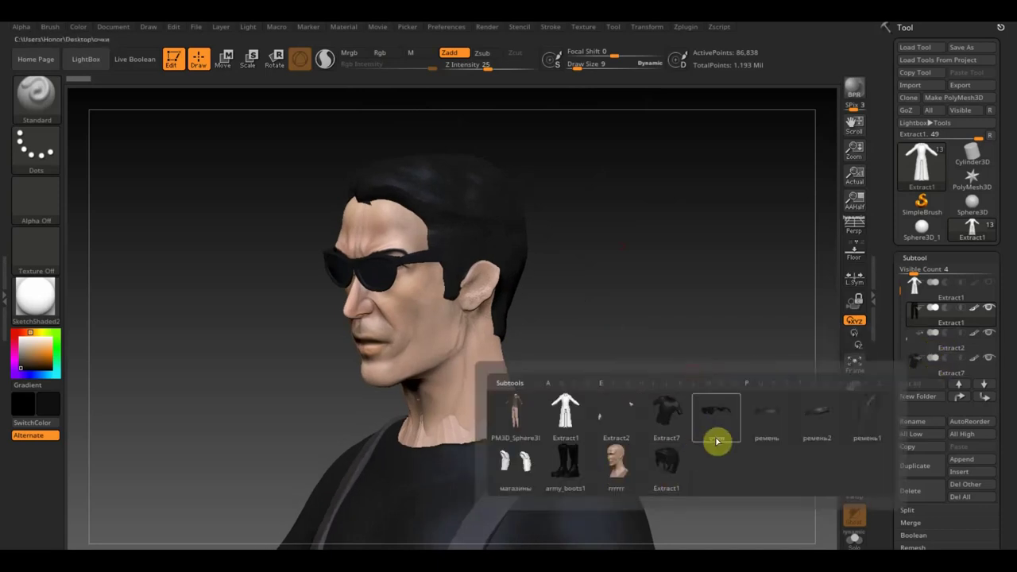
pyautogui.click(715, 431)
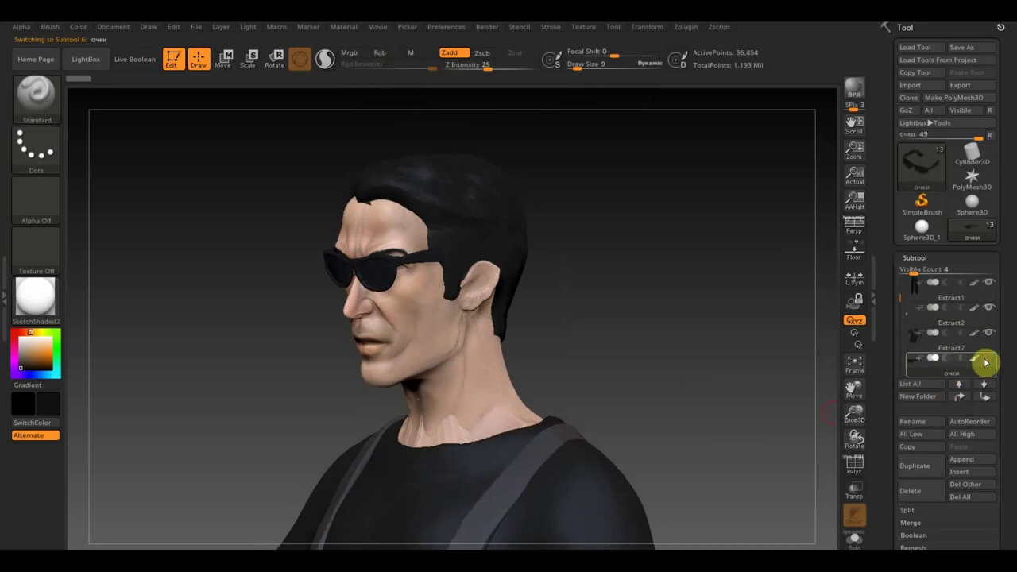
pyautogui.click(922, 354)
pyautogui.moveTo(651, 357)
pyautogui.keyDown('shift'); pyautogui.mouseDown()
pyautogui.moveTo(688, 358)
pyautogui.moveTo(644, 366)
pyautogui.moveTo(651, 384)
pyautogui.mouseUp(); pyautogui.keyUp('shift')
pyautogui.keyDown('alt'); pyautogui.moveTo(644, 265); pyautogui.dragTo(679, 418); pyautogui.keyUp('alt')
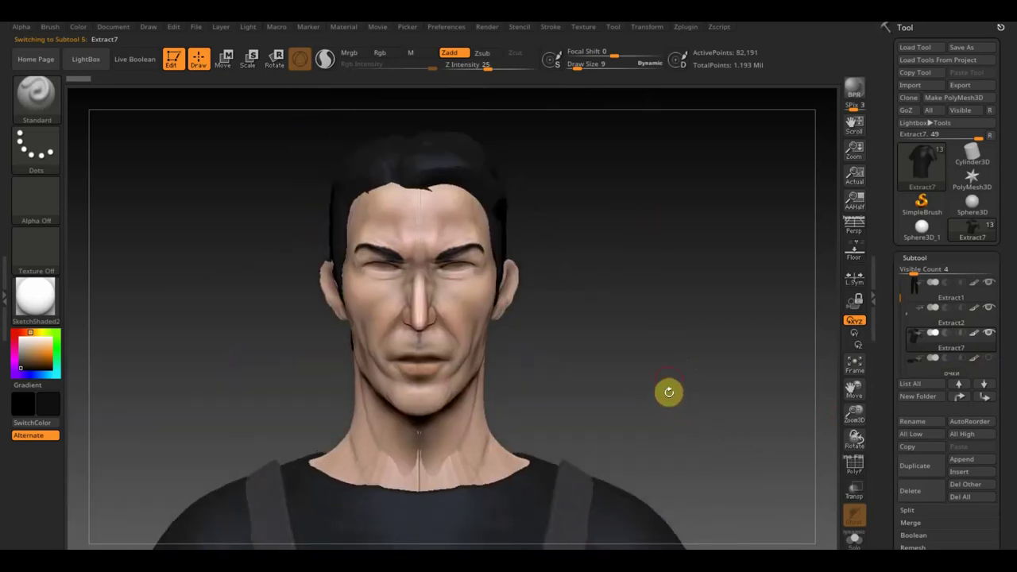
# Check the bare face and hair from front and both profiles, then Frame the mesh.
pyautogui.moveTo(649, 327); pyautogui.dragTo(691, 331)
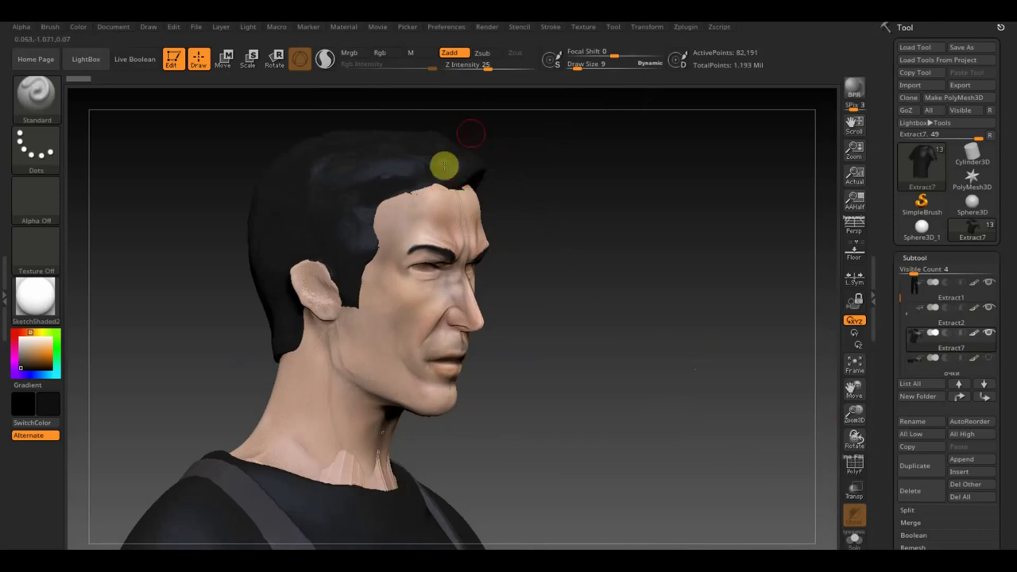
pyautogui.moveTo(517, 281)
pyautogui.mouseDown()
pyautogui.moveTo(595, 325)
pyautogui.moveTo(567, 334)
pyautogui.moveTo(454, 498)
pyautogui.mouseUp()
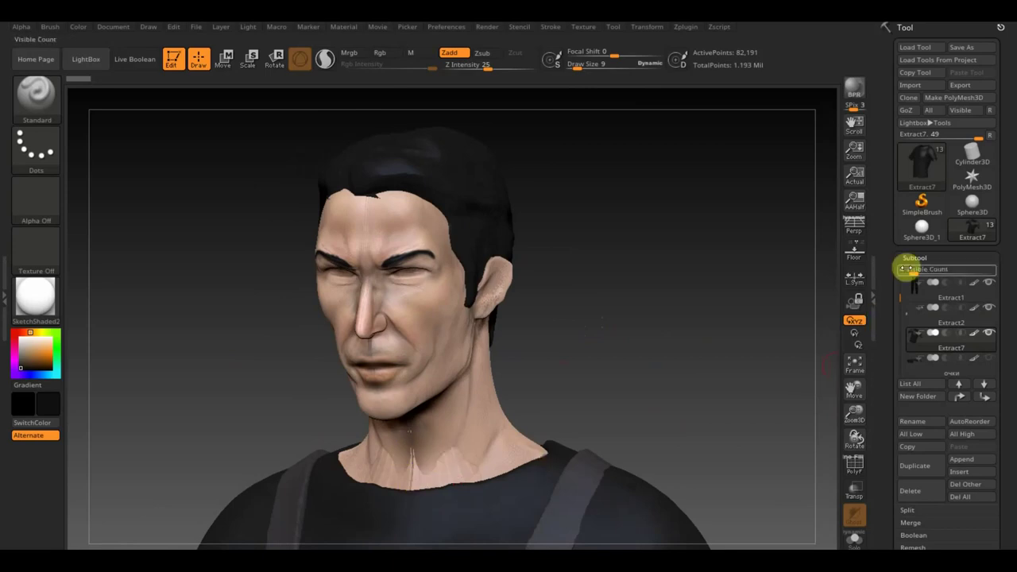
pyautogui.moveTo(581, 400)
pyautogui.mouseDown()
pyautogui.moveTo(552, 403)
pyautogui.moveTo(639, 397)
pyautogui.moveTo(594, 391)
pyautogui.moveTo(628, 388)
pyautogui.mouseUp()
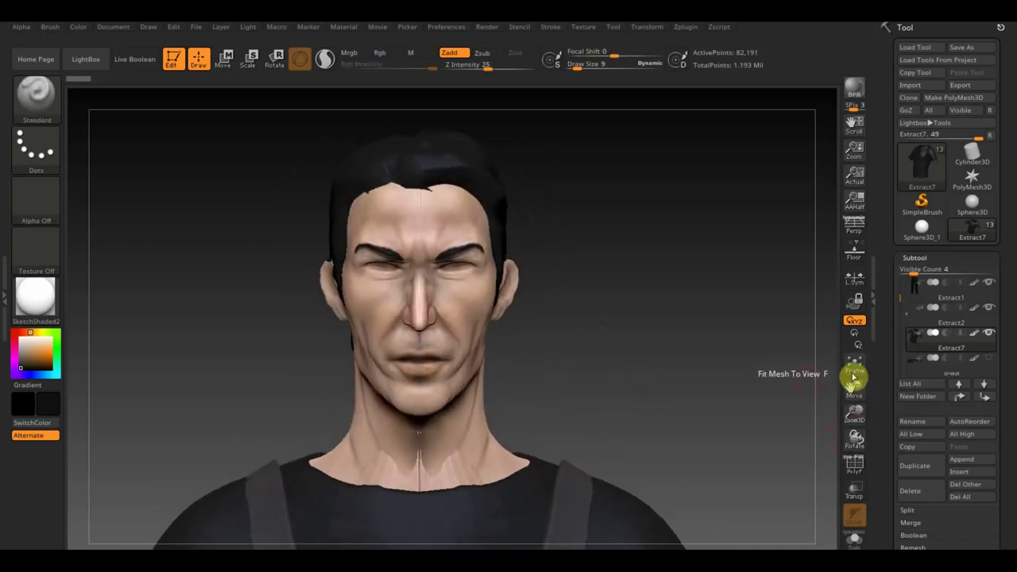
pyautogui.moveTo(710, 437)
pyautogui.mouseDown()
pyautogui.moveTo(705, 456)
pyautogui.moveTo(697, 437)
pyautogui.moveTo(706, 459)
pyautogui.moveTo(739, 461)
pyautogui.moveTo(658, 466)
pyautogui.mouseUp()
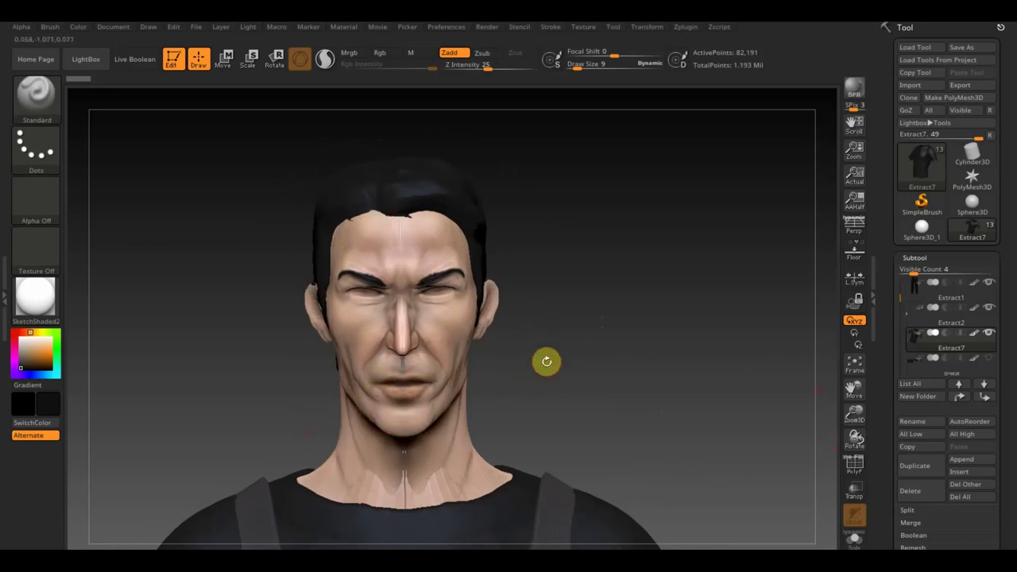
pyautogui.moveTo(590, 367)
pyautogui.mouseDown()
pyautogui.moveTo(536, 382)
pyautogui.moveTo(626, 370)
pyautogui.mouseUp()
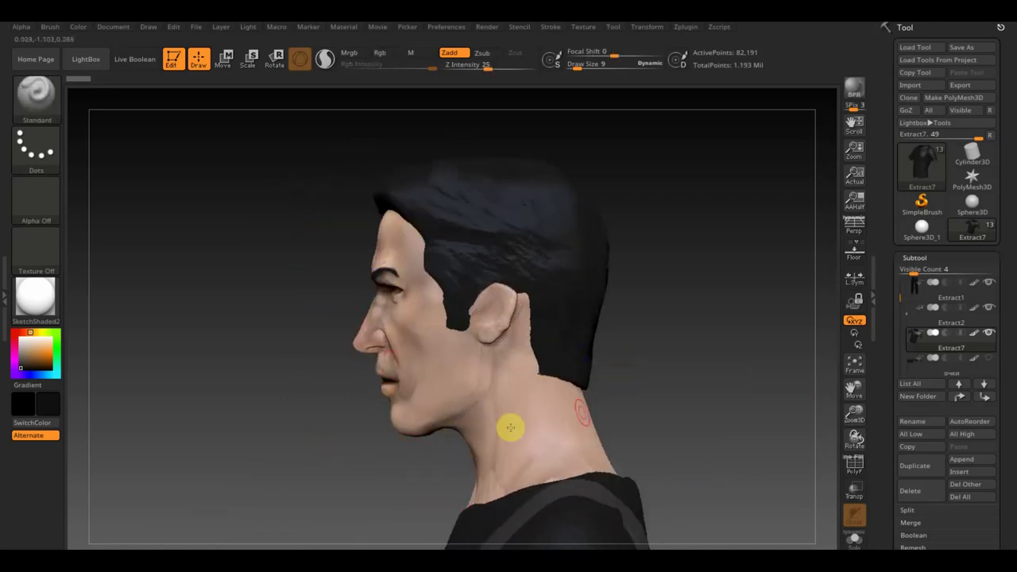
pyautogui.keyDown('shift'); pyautogui.moveTo(666, 402); pyautogui.dragTo(688, 402); pyautogui.keyUp('shift')
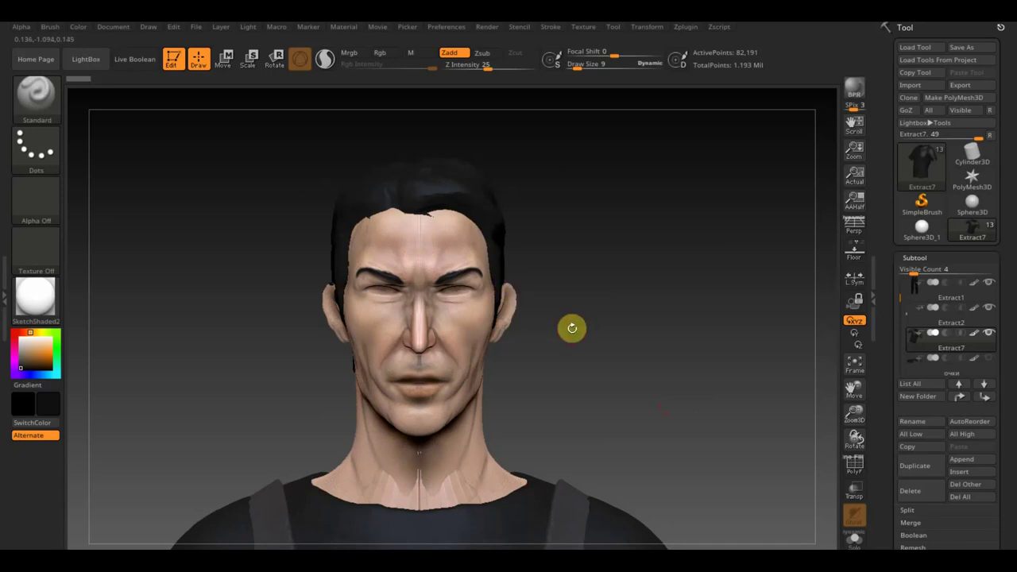
pyautogui.moveTo(576, 326)
pyautogui.mouseDown()
pyautogui.moveTo(604, 329)
pyautogui.moveTo(543, 328)
pyautogui.moveTo(641, 326)
pyautogui.moveTo(603, 328)
pyautogui.moveTo(627, 327)
pyautogui.mouseUp()
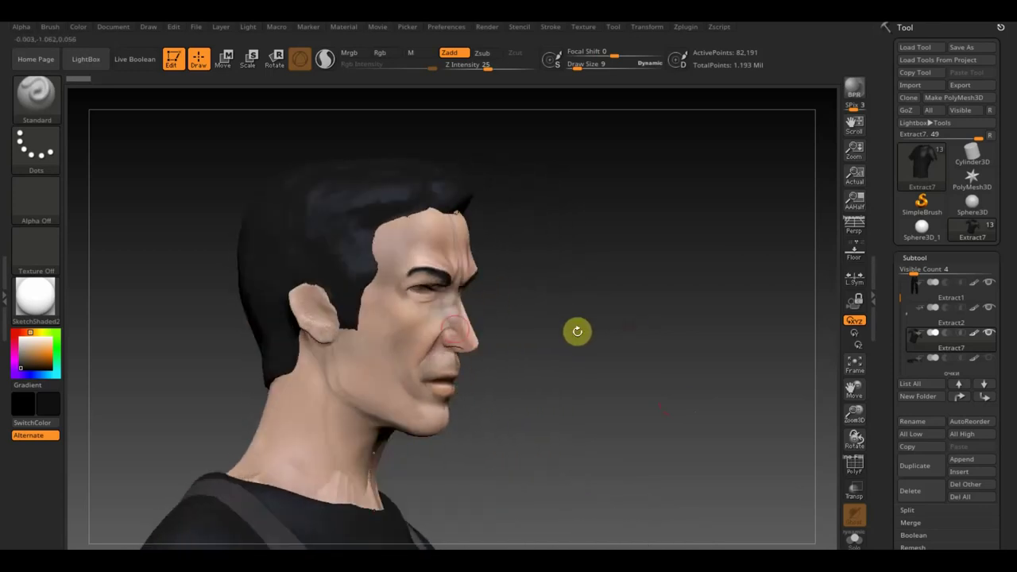
pyautogui.moveTo(352, 302)
pyautogui.mouseDown()
pyautogui.moveTo(540, 336)
pyautogui.moveTo(622, 334)
pyautogui.moveTo(619, 343)
pyautogui.mouseUp()
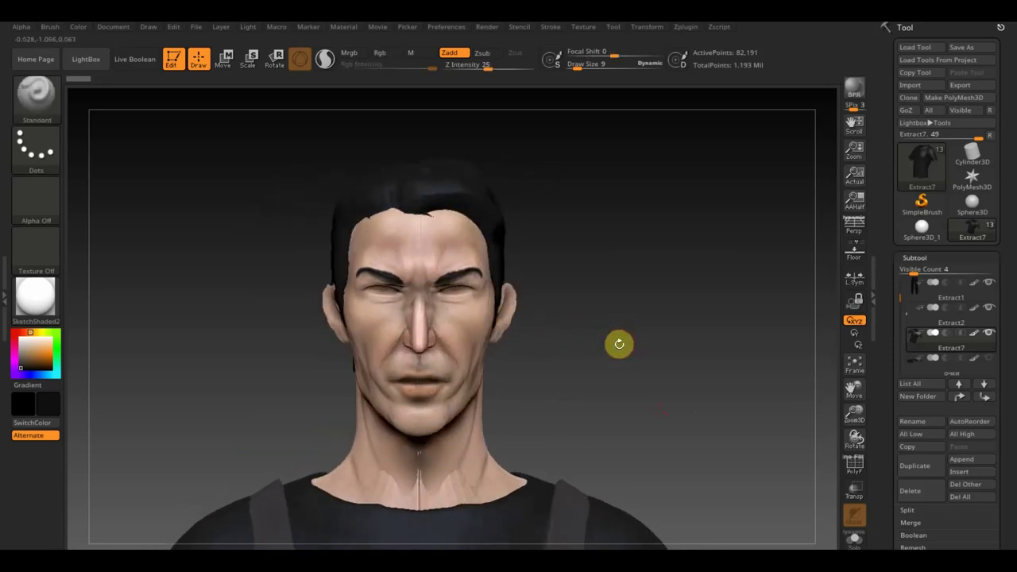
pyautogui.click(854, 365)
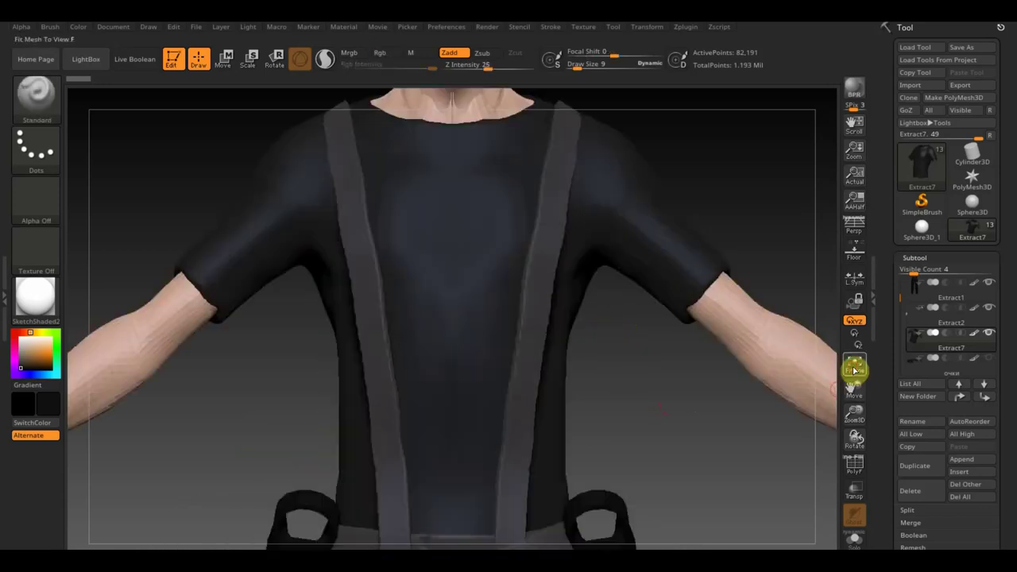
# Zoom out to the full clothed body and orbit it to check every side.
pyautogui.moveTo(685, 461)
pyautogui.keyDown('alt'); pyautogui.mouseDown()
pyautogui.moveTo(617, 336)
pyautogui.moveTo(552, 255)
pyautogui.moveTo(576, 243)
pyautogui.moveTo(577, 227)
pyautogui.mouseUp(); pyautogui.keyUp('alt')
pyautogui.keyDown('alt'); pyautogui.moveTo(621, 346); pyautogui.dragTo(617, 339); pyautogui.keyUp('alt')
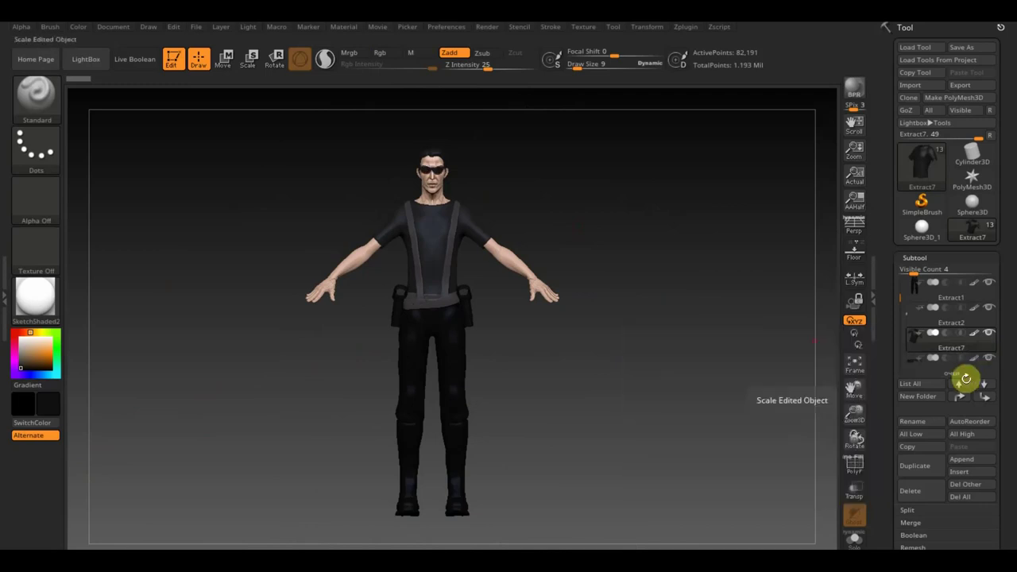
pyautogui.moveTo(662, 415)
pyautogui.mouseDown()
pyautogui.moveTo(545, 422)
pyautogui.moveTo(670, 413)
pyautogui.moveTo(633, 433)
pyautogui.mouseUp()
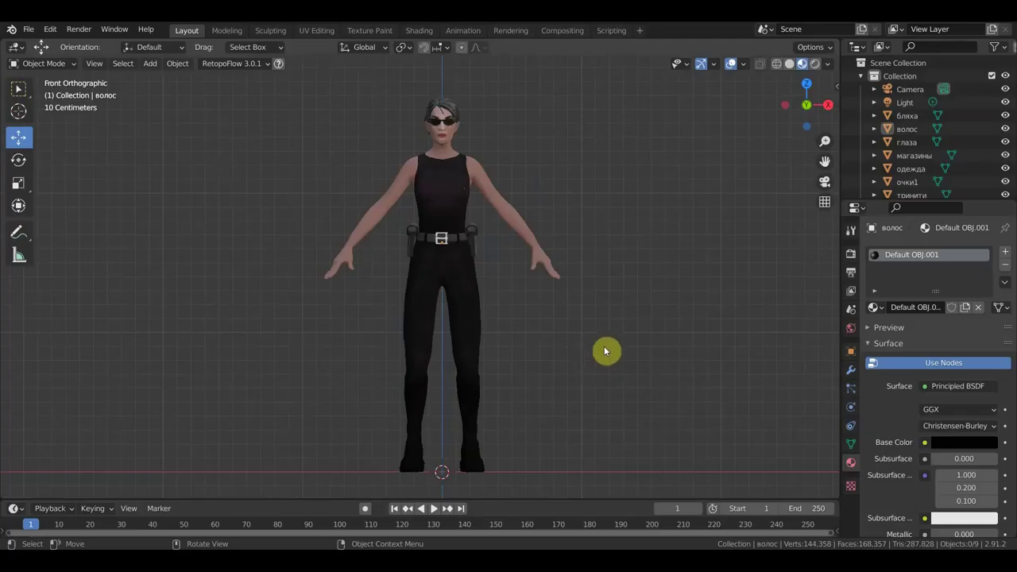
# Zoom in on the female character's chest, select the одежда clothing object and open the mode list.
pyautogui.moveTo(608, 370)
pyautogui.mouseDown(button='middle')
pyautogui.moveTo(596, 370)
pyautogui.moveTo(701, 386)
pyautogui.moveTo(536, 389)
pyautogui.moveTo(588, 381)
pyautogui.mouseUp(button='middle')
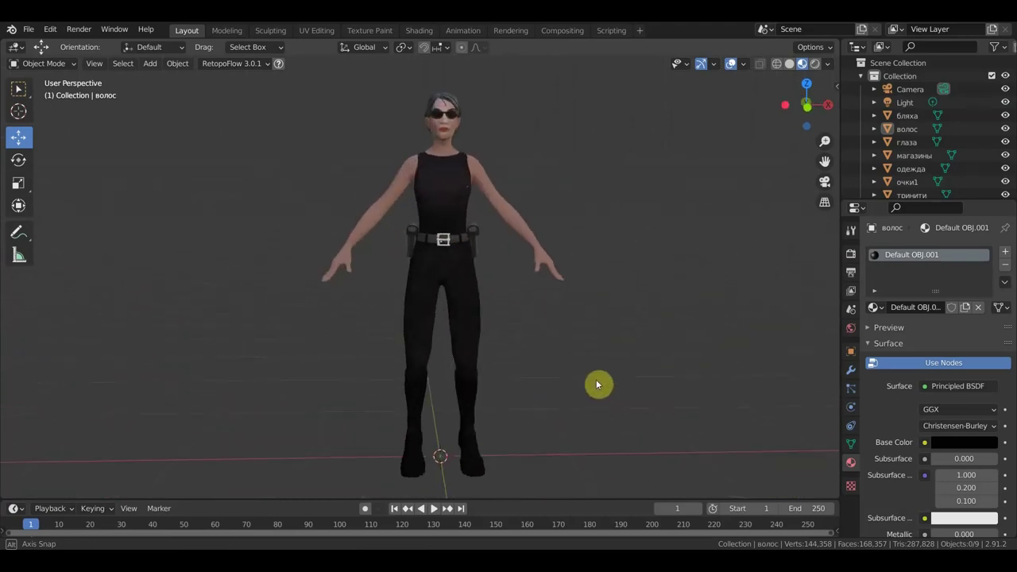
pyautogui.scroll(2, 508, 347)
pyautogui.scroll(1, 525, 347)
pyautogui.keyDown('shift'); pyautogui.moveTo(589, 321); pyautogui.dragTo(544, 427, button='middle'); pyautogui.keyUp('shift')
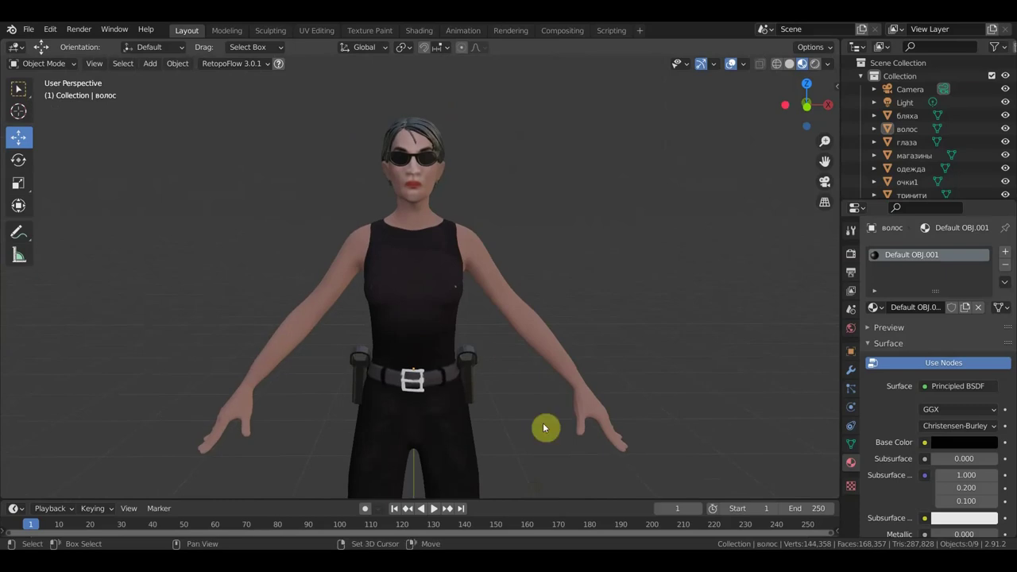
pyautogui.scroll(2, 445, 284)
pyautogui.scroll(2, 446, 288)
pyautogui.moveTo(458, 294)
pyautogui.mouseDown(button='middle')
pyautogui.moveTo(470, 313)
pyautogui.moveTo(463, 293)
pyautogui.moveTo(481, 243)
pyautogui.moveTo(515, 247)
pyautogui.moveTo(461, 236)
pyautogui.moveTo(392, 245)
pyautogui.moveTo(447, 231)
pyautogui.moveTo(458, 239)
pyautogui.mouseUp(button='middle')
pyautogui.click(450, 253)
pyautogui.click(44, 62)
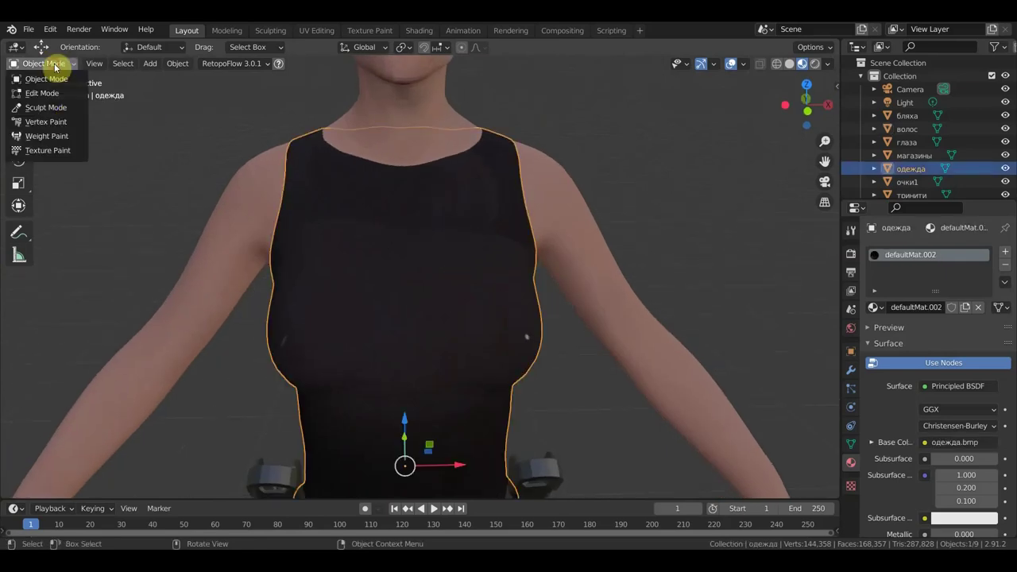
# Enter Texture Paint mode, sample the shirt's dark colour and paint across the shirt front.
pyautogui.click(67, 148)
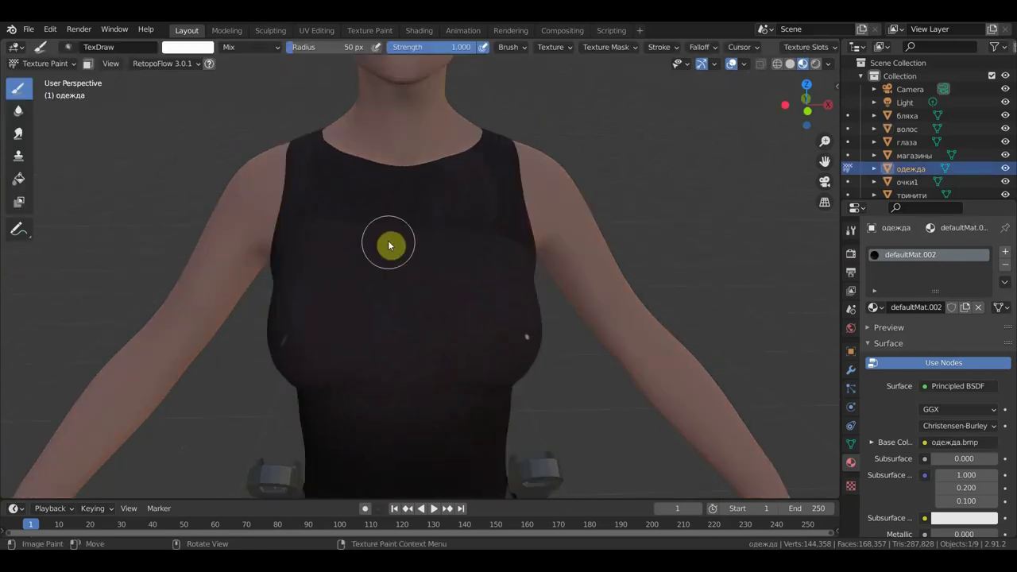
pyautogui.press('s')
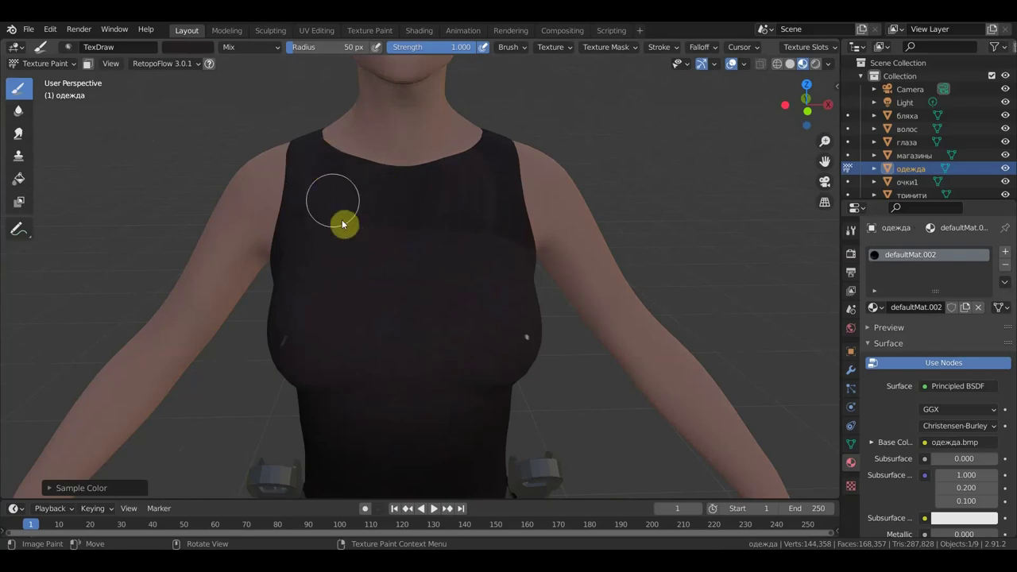
pyautogui.moveTo(456, 188); pyautogui.dragTo(517, 215)
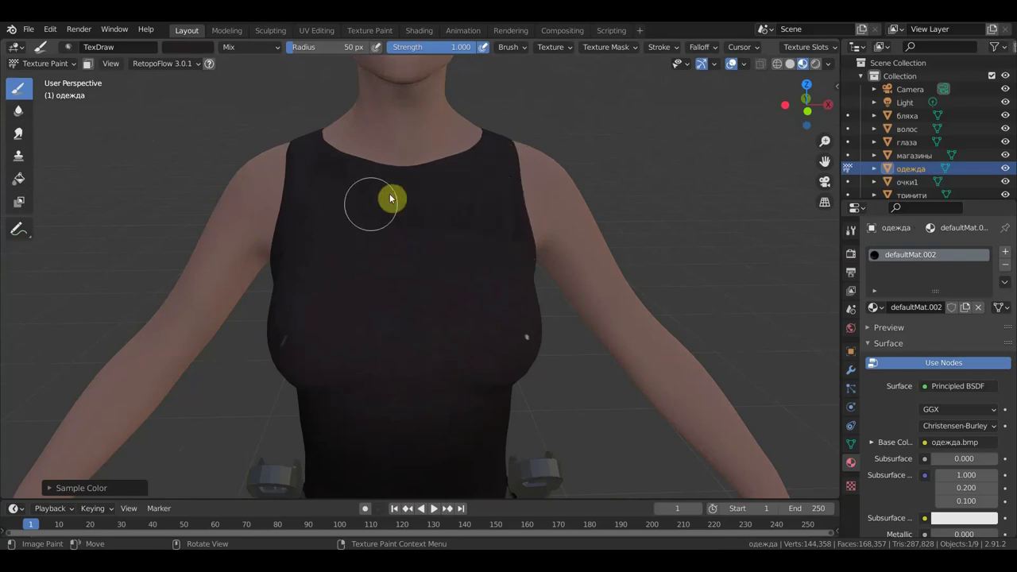
pyautogui.moveTo(470, 198)
pyautogui.mouseDown()
pyautogui.moveTo(474, 215)
pyautogui.moveTo(517, 239)
pyautogui.moveTo(503, 172)
pyautogui.moveTo(398, 229)
pyautogui.moveTo(456, 229)
pyautogui.mouseUp()
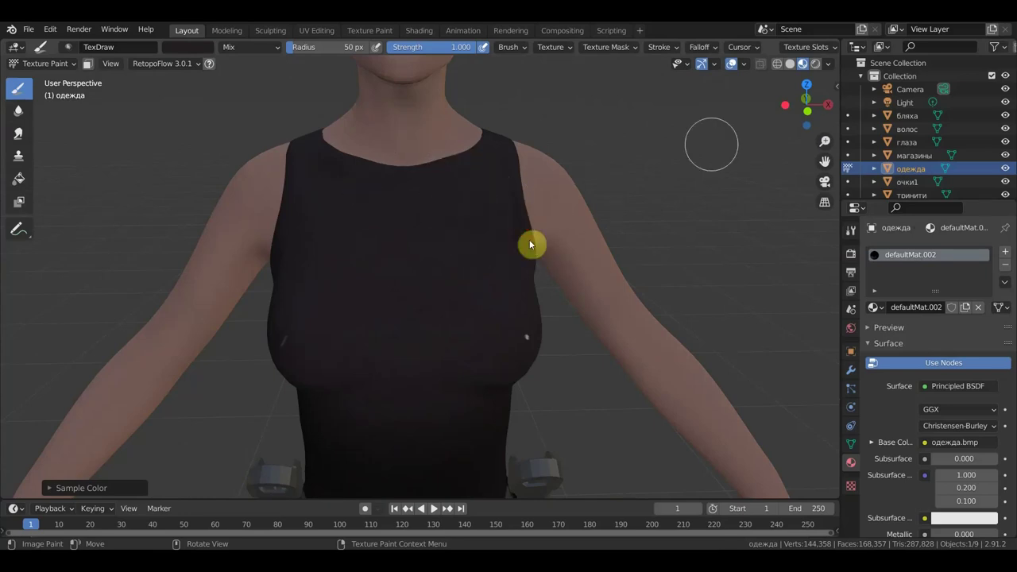
# Paint the shirt black over the shoulder, back and down the front.
pyautogui.moveTo(699, 156)
pyautogui.mouseDown(button='middle')
pyautogui.moveTo(483, 186)
pyautogui.moveTo(400, 180)
pyautogui.mouseUp(button='middle')
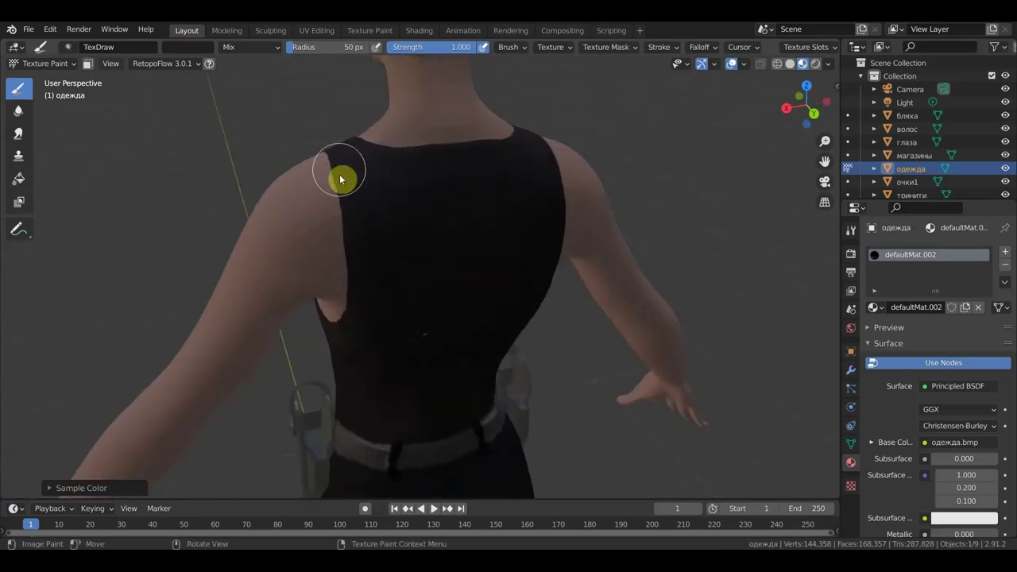
pyautogui.moveTo(442, 182); pyautogui.dragTo(548, 266)
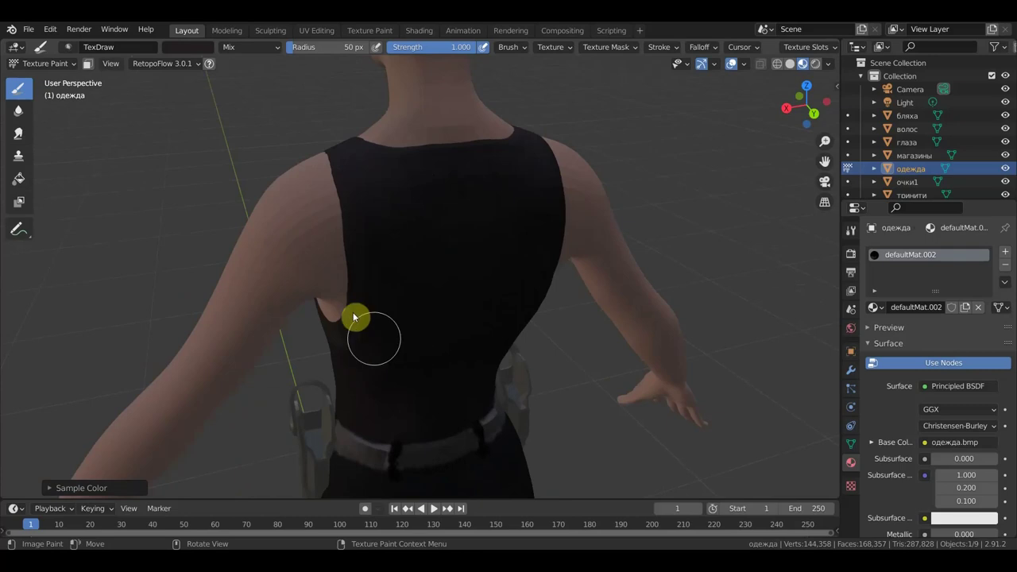
pyautogui.moveTo(378, 324)
pyautogui.mouseDown()
pyautogui.moveTo(390, 288)
pyautogui.moveTo(329, 151)
pyautogui.moveTo(519, 175)
pyautogui.moveTo(466, 278)
pyautogui.moveTo(461, 349)
pyautogui.mouseUp()
pyautogui.moveTo(380, 338)
pyautogui.mouseDown(button='middle')
pyautogui.moveTo(272, 238)
pyautogui.moveTo(431, 233)
pyautogui.mouseUp(button='middle')
pyautogui.moveTo(515, 229); pyautogui.dragTo(410, 194)
pyautogui.moveTo(514, 172)
pyautogui.mouseDown()
pyautogui.moveTo(488, 346)
pyautogui.moveTo(263, 336)
pyautogui.moveTo(302, 359)
pyautogui.mouseUp()
pyautogui.moveTo(302, 358)
pyautogui.mouseDown(button='middle')
pyautogui.moveTo(424, 311)
pyautogui.moveTo(498, 342)
pyautogui.moveTo(486, 228)
pyautogui.mouseUp(button='middle')
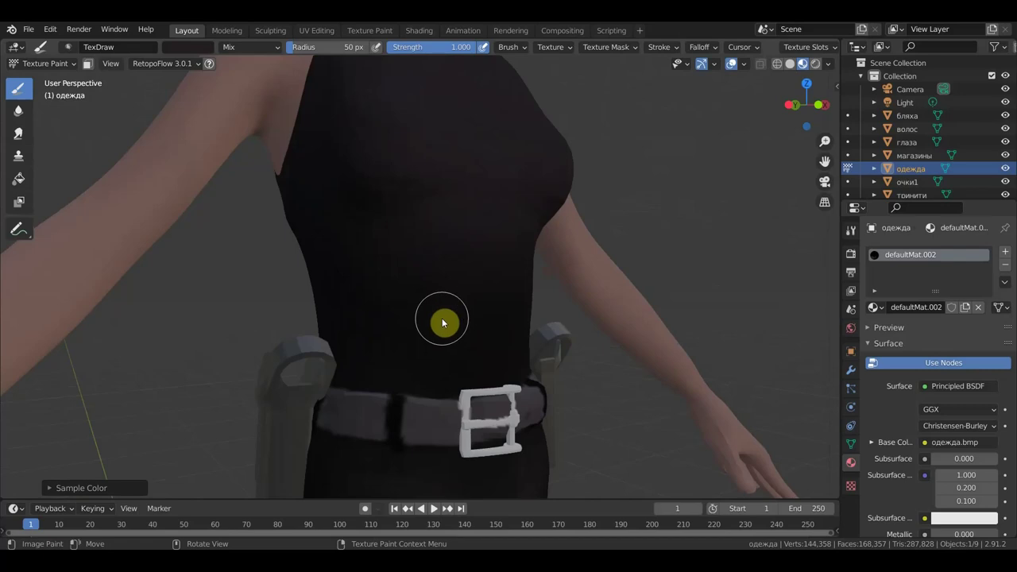
pyautogui.moveTo(442, 322)
pyautogui.mouseDown()
pyautogui.moveTo(458, 90)
pyautogui.moveTo(454, 210)
pyautogui.mouseUp()
# Enlarge the brush radius to 205 px and keep painting the shirt black.
pyautogui.press('f')
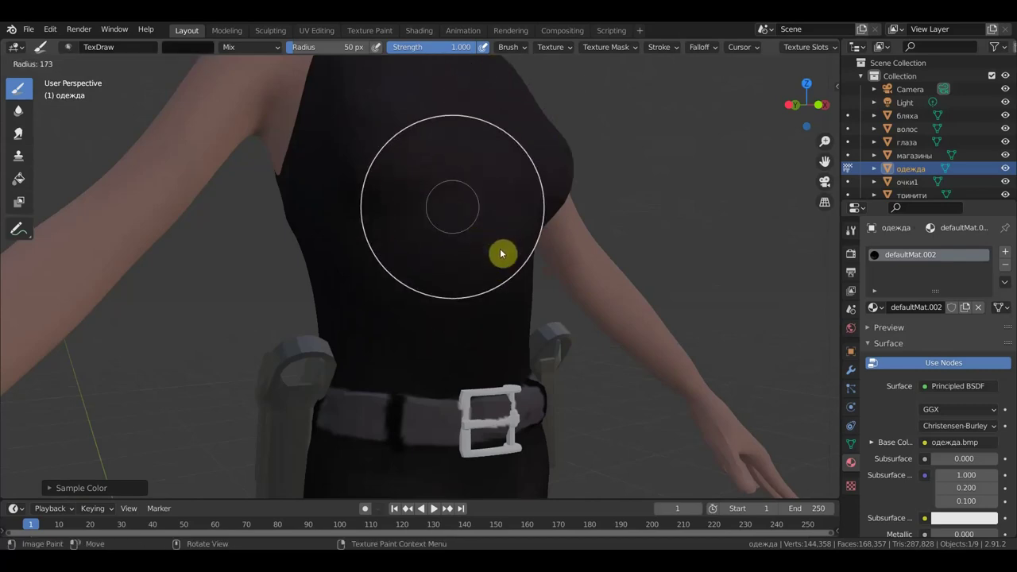
pyautogui.click(648, 216)
pyautogui.scroll(-2, 647, 216)
pyautogui.keyDown('shift'); pyautogui.moveTo(633, 213); pyautogui.dragTo(633, 283, button='middle'); pyautogui.keyUp('shift')
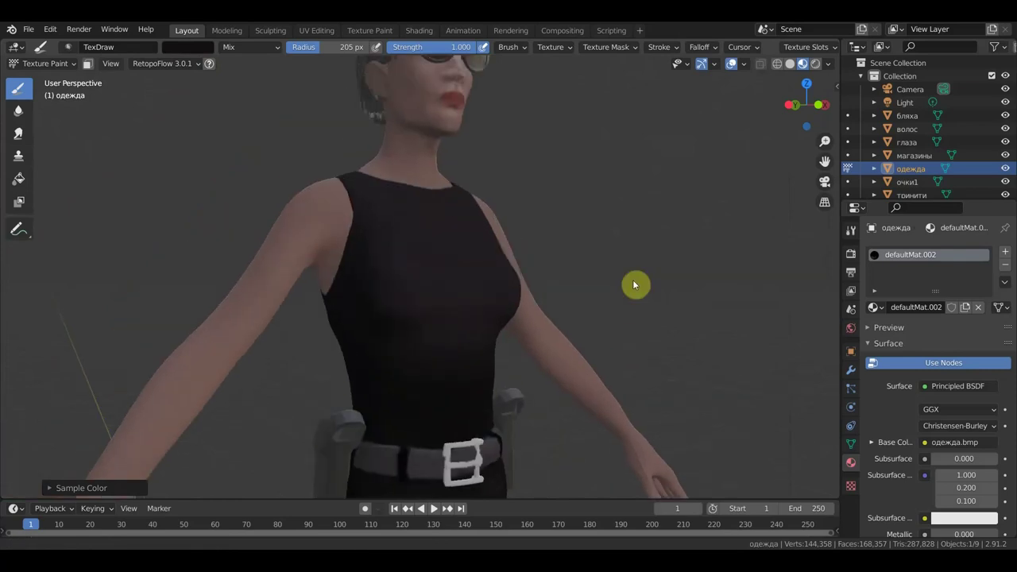
pyautogui.moveTo(446, 258)
pyautogui.mouseDown()
pyautogui.moveTo(361, 204)
pyautogui.moveTo(388, 172)
pyautogui.moveTo(357, 279)
pyautogui.moveTo(451, 382)
pyautogui.moveTo(520, 326)
pyautogui.moveTo(456, 182)
pyautogui.moveTo(434, 200)
pyautogui.mouseUp()
pyautogui.moveTo(433, 200)
pyautogui.mouseDown(button='middle')
pyautogui.moveTo(627, 216)
pyautogui.moveTo(572, 243)
pyautogui.mouseUp(button='middle')
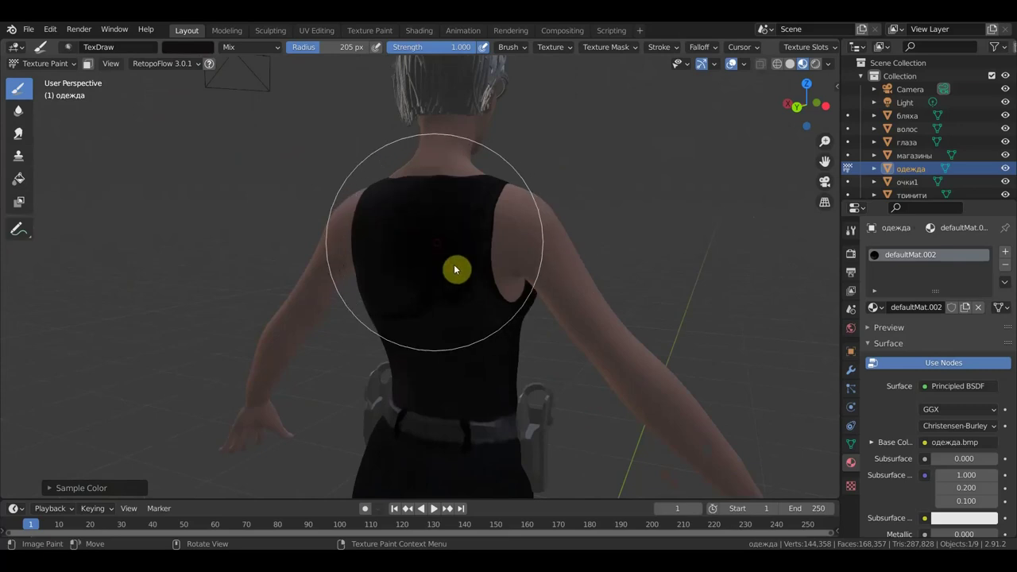
# Paint the back, belt strap and the grey belt band beside the buckle black.
pyautogui.moveTo(362, 254); pyautogui.dragTo(525, 370, button='middle')
pyautogui.moveTo(527, 369)
pyautogui.mouseDown()
pyautogui.moveTo(370, 376)
pyautogui.moveTo(495, 318)
pyautogui.moveTo(501, 262)
pyautogui.moveTo(359, 252)
pyautogui.mouseUp()
pyautogui.moveTo(481, 294)
pyautogui.mouseDown(button='middle')
pyautogui.moveTo(295, 302)
pyautogui.moveTo(218, 279)
pyautogui.moveTo(423, 234)
pyautogui.mouseUp(button='middle')
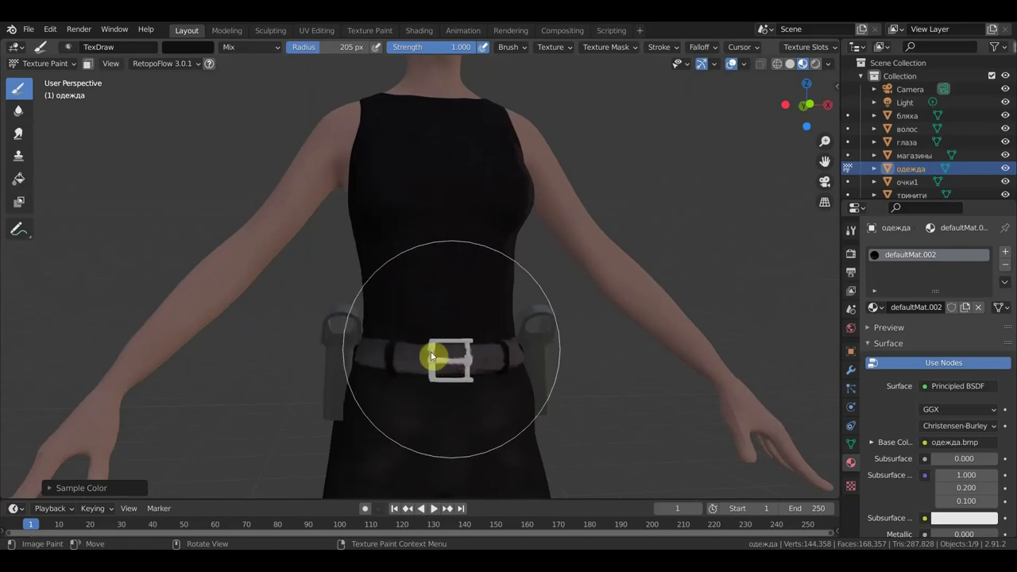
pyautogui.moveTo(452, 352)
pyautogui.mouseDown(button='middle')
pyautogui.moveTo(379, 348)
pyautogui.moveTo(452, 223)
pyautogui.mouseUp(button='middle')
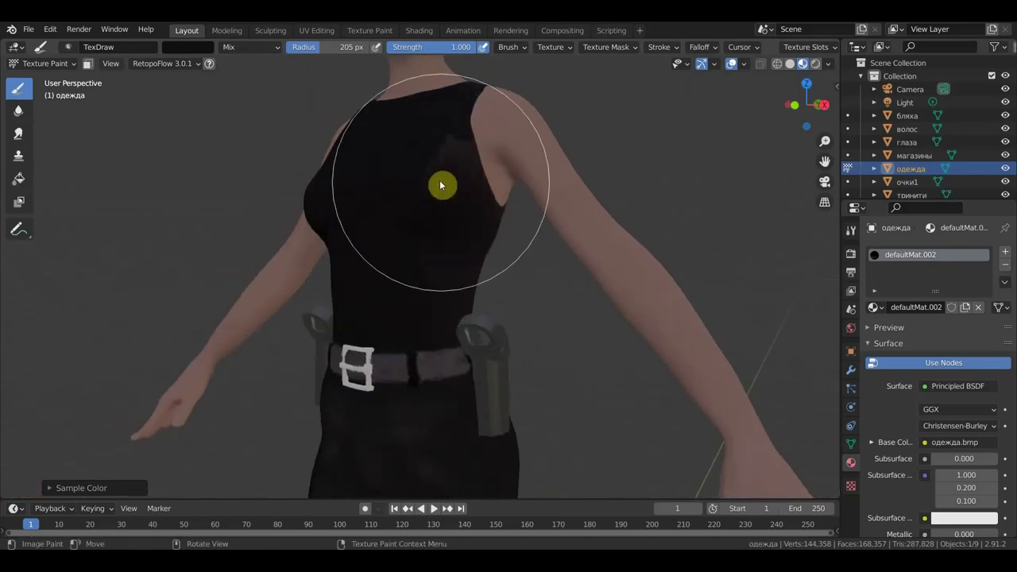
pyautogui.moveTo(478, 374)
pyautogui.mouseDown()
pyautogui.moveTo(411, 366)
pyautogui.moveTo(376, 345)
pyautogui.mouseUp()
pyautogui.moveTo(467, 359)
pyautogui.mouseDown(button='middle')
pyautogui.moveTo(574, 359)
pyautogui.moveTo(510, 357)
pyautogui.moveTo(525, 373)
pyautogui.mouseUp(button='middle')
pyautogui.moveTo(398, 384)
pyautogui.mouseDown()
pyautogui.moveTo(426, 363)
pyautogui.moveTo(536, 357)
pyautogui.mouseUp()
pyautogui.moveTo(535, 357)
pyautogui.mouseDown(button='middle')
pyautogui.moveTo(468, 363)
pyautogui.moveTo(497, 364)
pyautogui.mouseUp(button='middle')
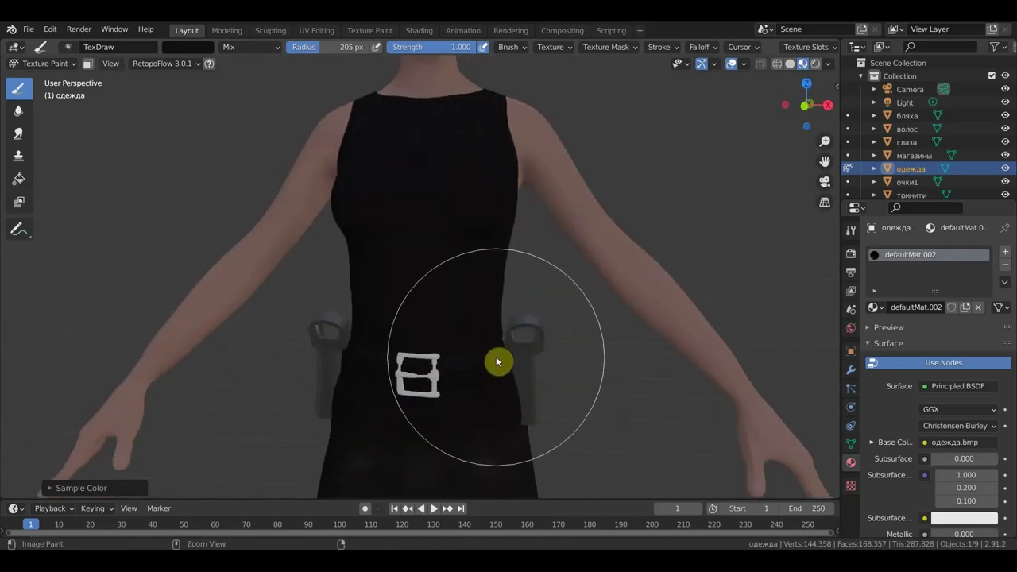
# Undo the black strokes on the belt and return to Object Mode.
pyautogui.hotkey('ctrl', 'z')
pyautogui.hotkey('ctrl', 'z')
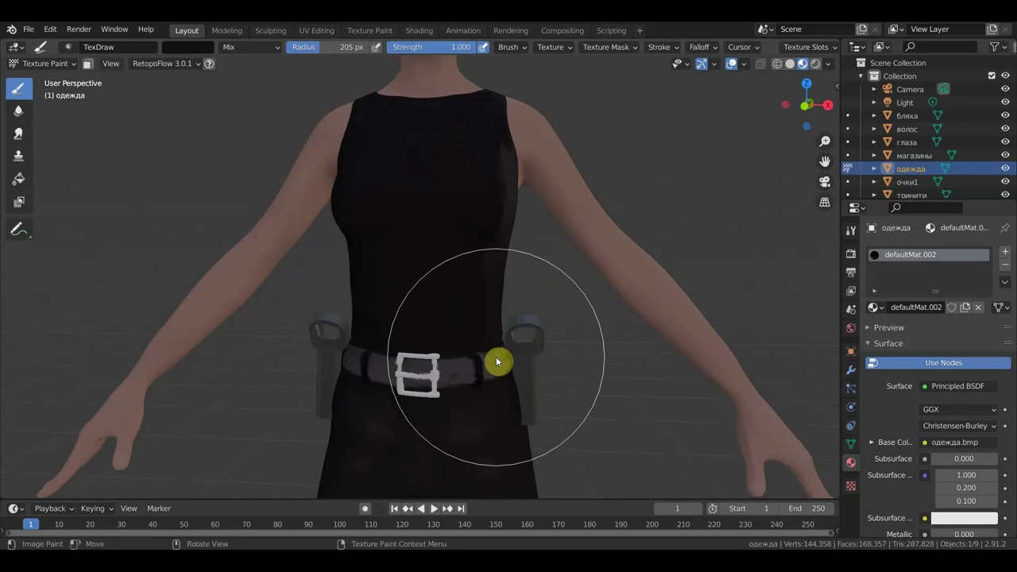
pyautogui.hotkey('ctrl', 'z')
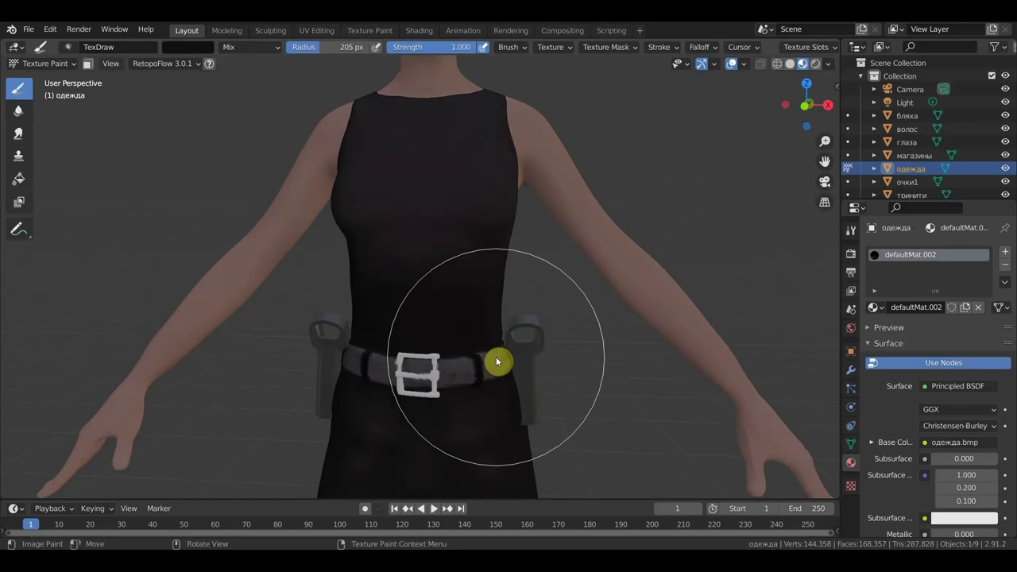
pyautogui.scroll(-3, 585, 318)
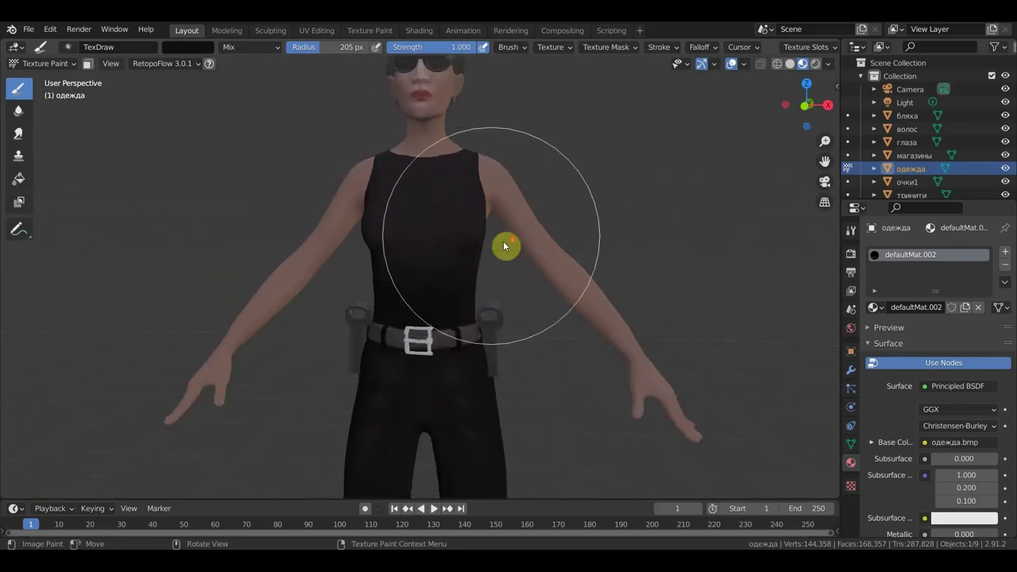
pyautogui.scroll(-2, 445, 242)
pyautogui.click(59, 65)
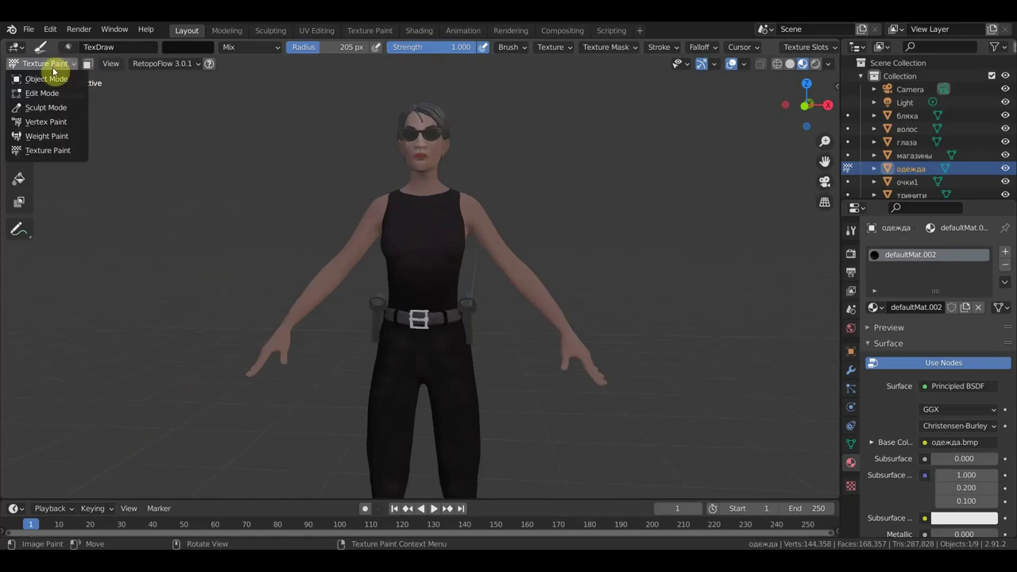
pyautogui.click(48, 80)
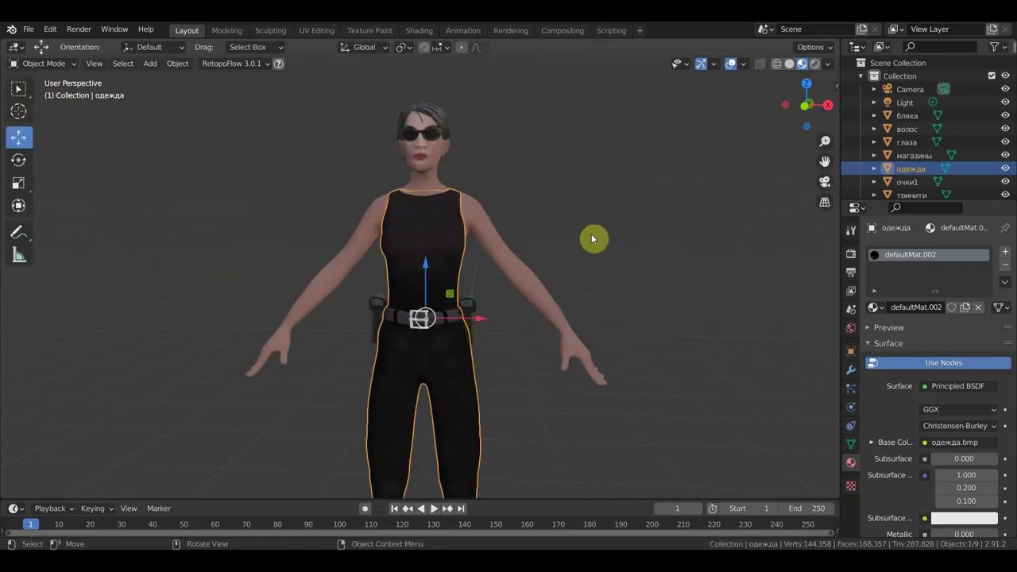
# Switch to front view and show the одежда.bmp texture in the Shading workspace's Image Editor.
pyautogui.press('KP_1')
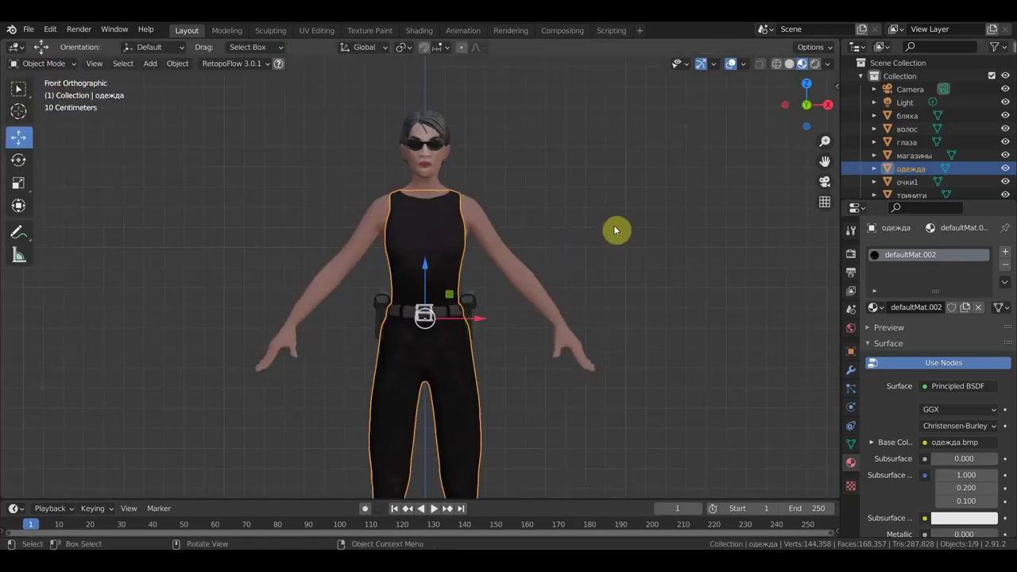
pyautogui.click(419, 30)
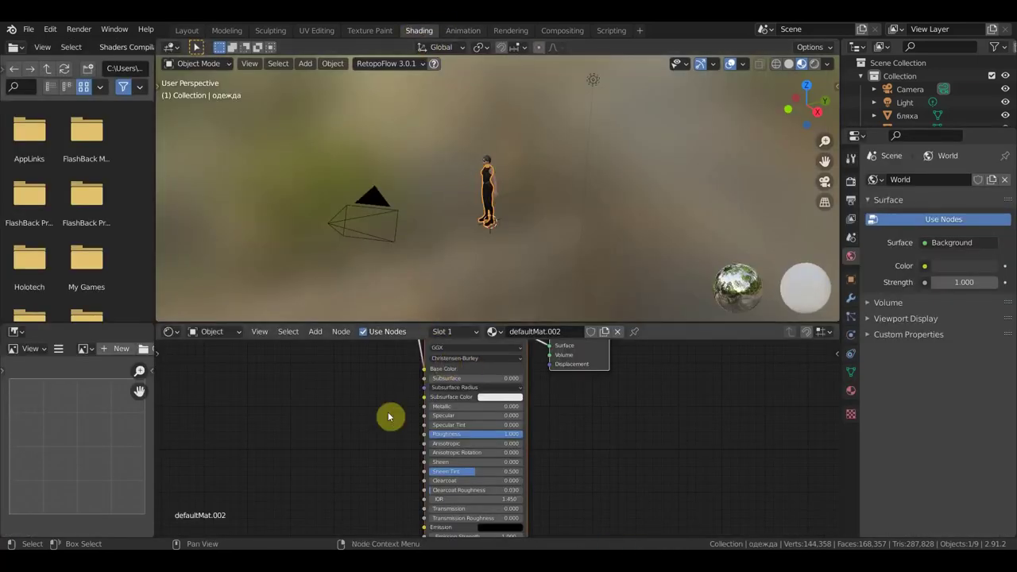
pyautogui.click(91, 351)
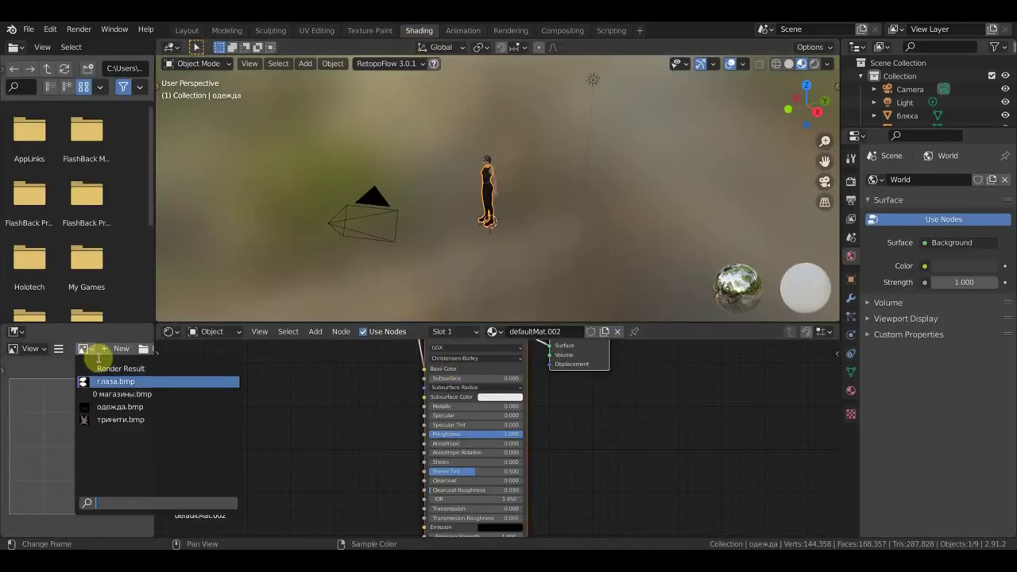
pyautogui.click(118, 407)
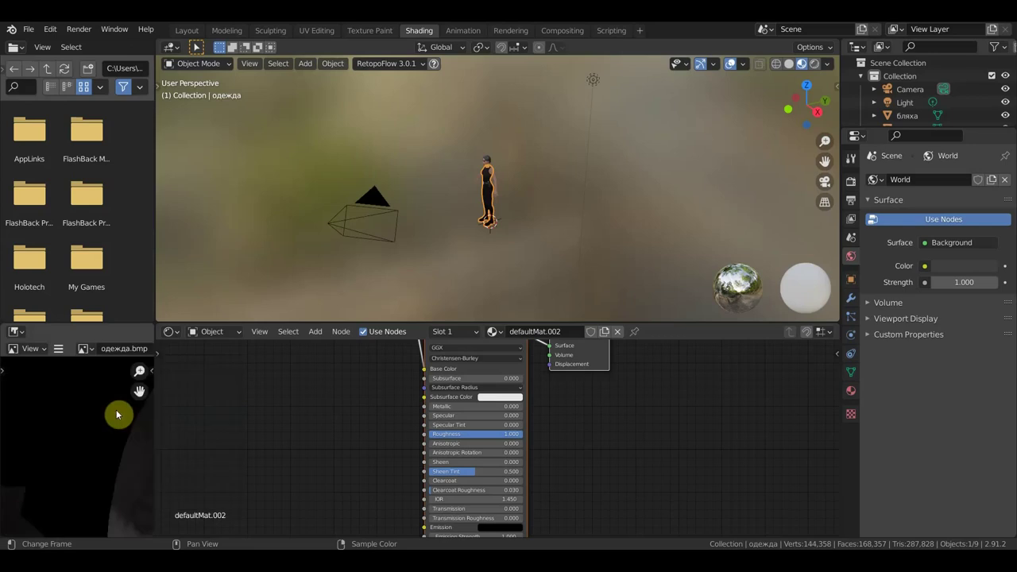
# Save the texture as a new image named одежда1.bmp.
pyautogui.click(60, 353)
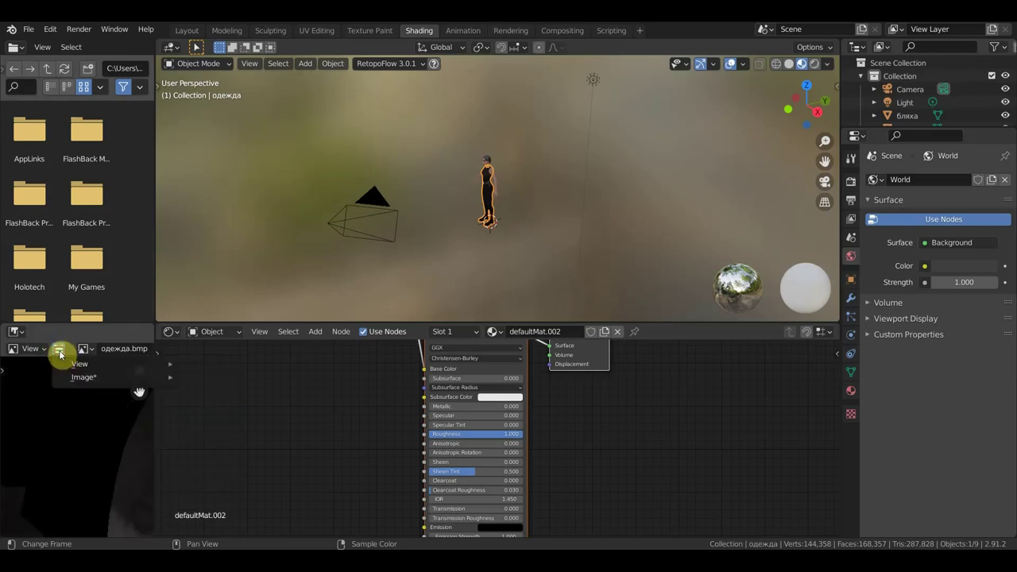
pyautogui.moveTo(84, 377)
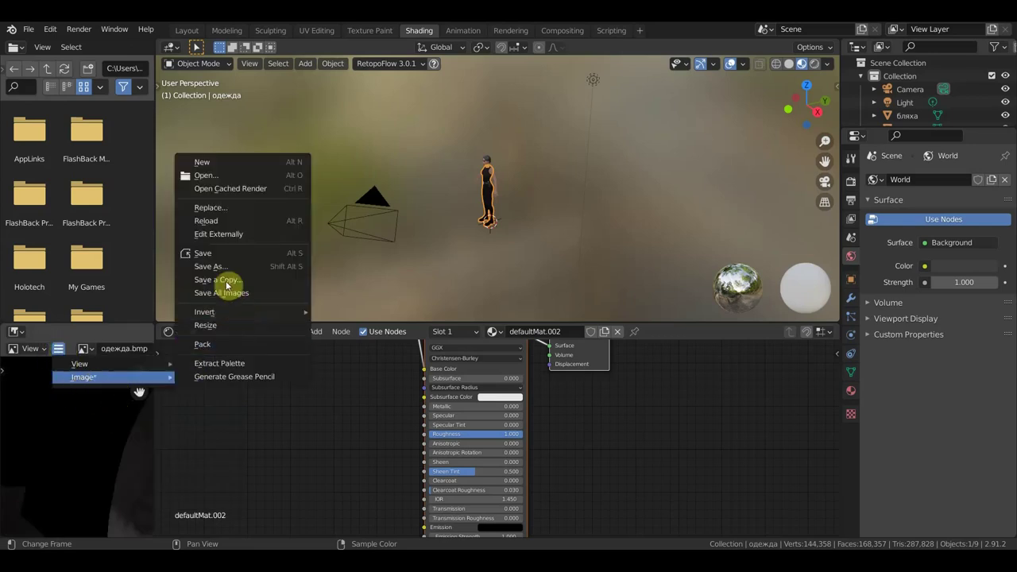
pyautogui.click(219, 268)
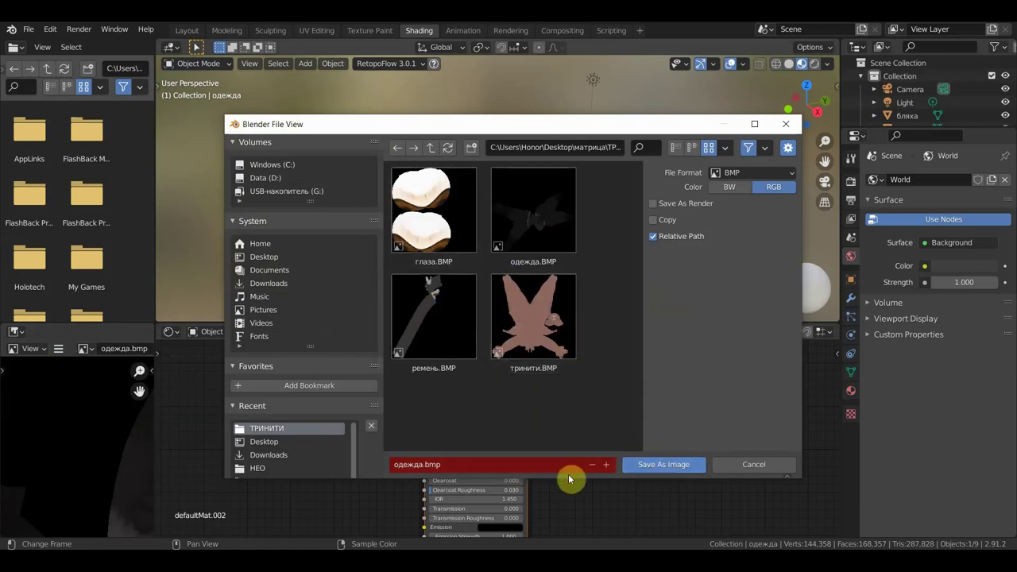
pyautogui.click(607, 465)
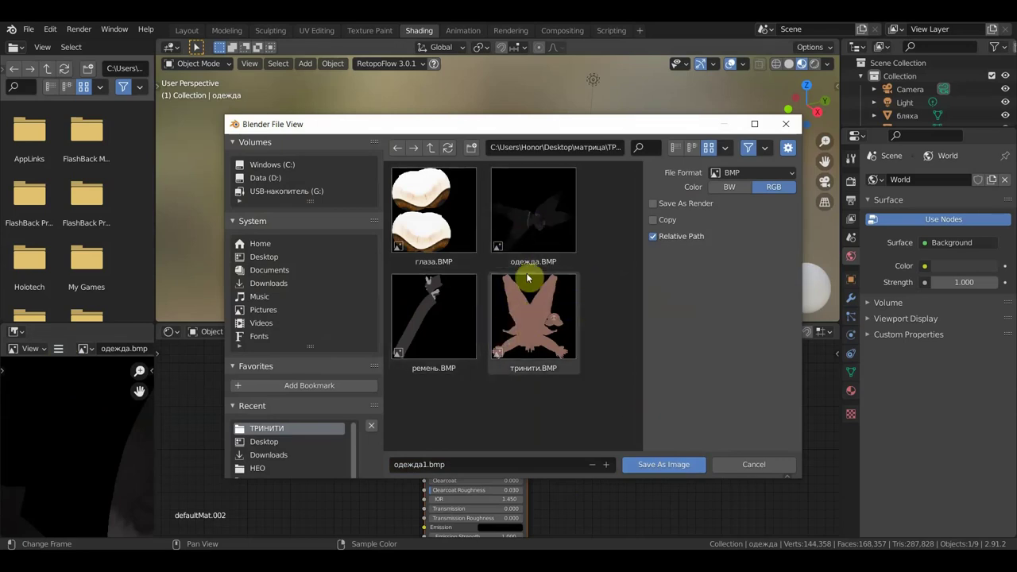
pyautogui.click(674, 465)
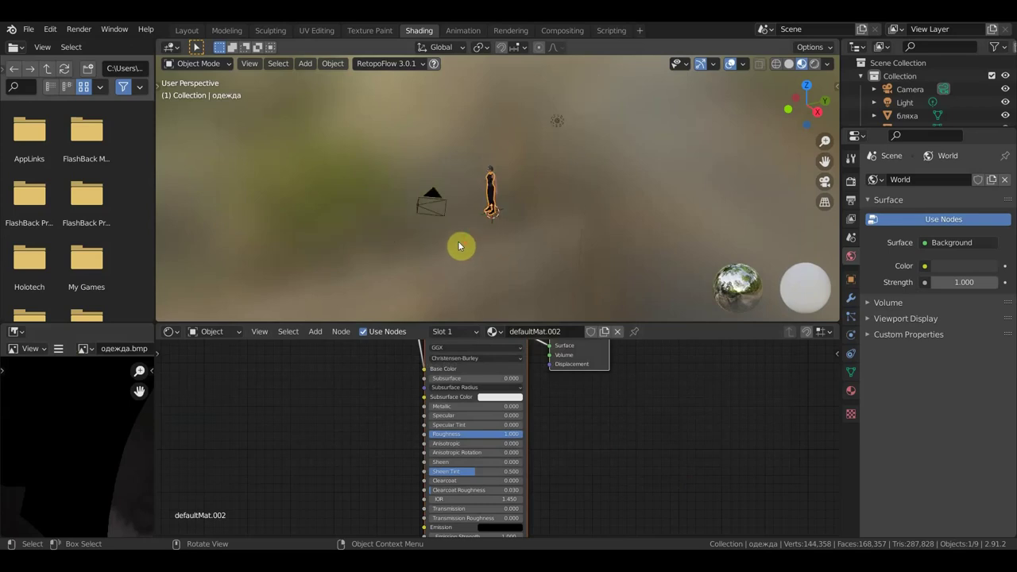
pyautogui.scroll(3, 457, 241)
# Back in the Layout workspace, zoom to the character and apply Shade Smooth to the body тринити.
pyautogui.moveTo(457, 240)
pyautogui.mouseDown(button='middle')
pyautogui.moveTo(563, 252)
pyautogui.moveTo(529, 237)
pyautogui.mouseUp(button='middle')
pyautogui.click(190, 32)
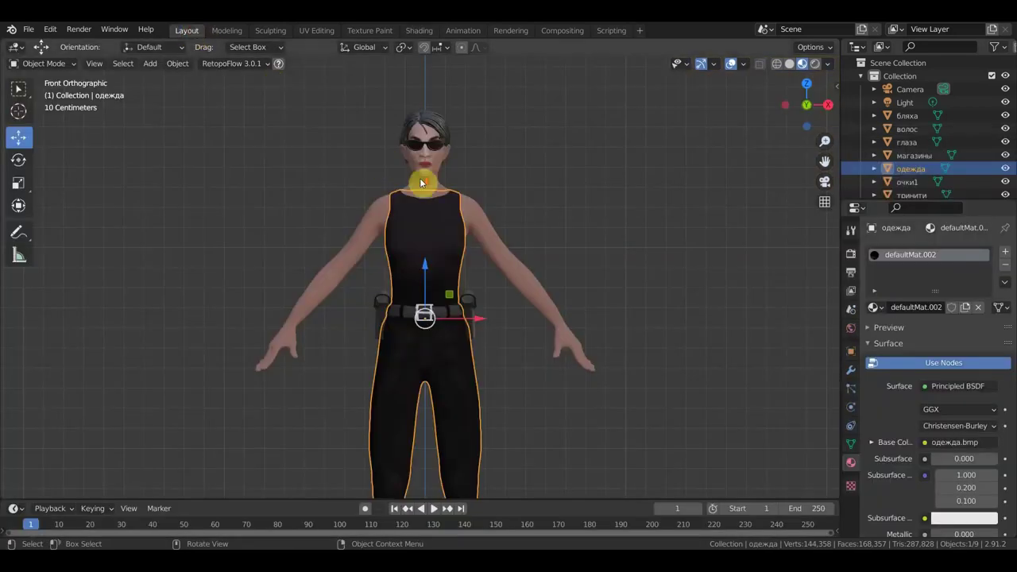
pyautogui.keyDown('shift'); pyautogui.moveTo(598, 148); pyautogui.dragTo(580, 324, button='middle'); pyautogui.keyUp('shift')
pyautogui.scroll(2, 581, 334)
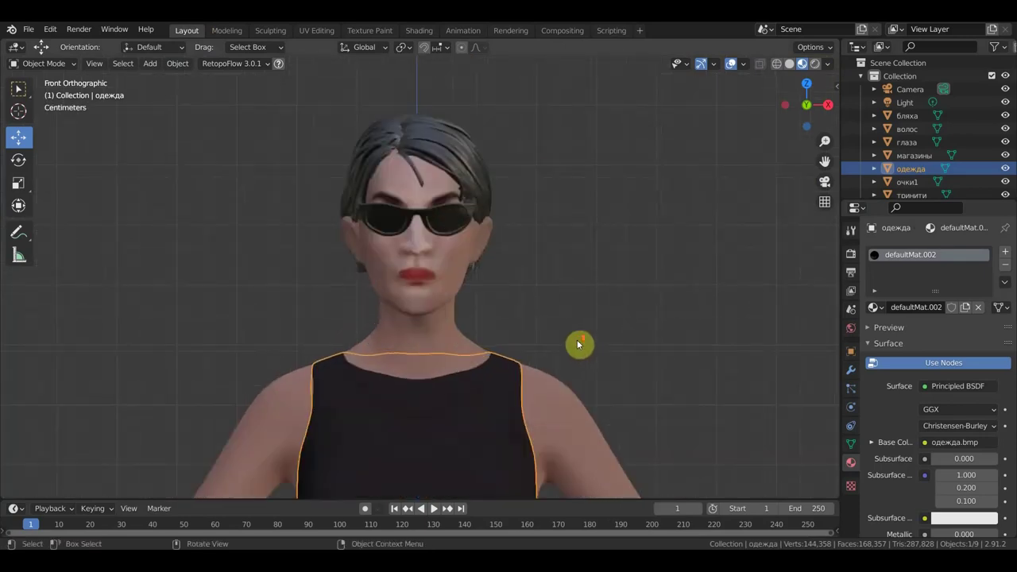
pyautogui.scroll(1, 580, 341)
pyautogui.scroll(2, 577, 338)
pyautogui.click(475, 251)
pyautogui.rightClick(474, 251)
pyautogui.click(473, 253)
# Apply Shade Smooth to the sunglasses очки1, then hide them in the outliner.
pyautogui.moveTo(555, 273); pyautogui.dragTo(580, 287, button='middle')
pyautogui.click(572, 204)
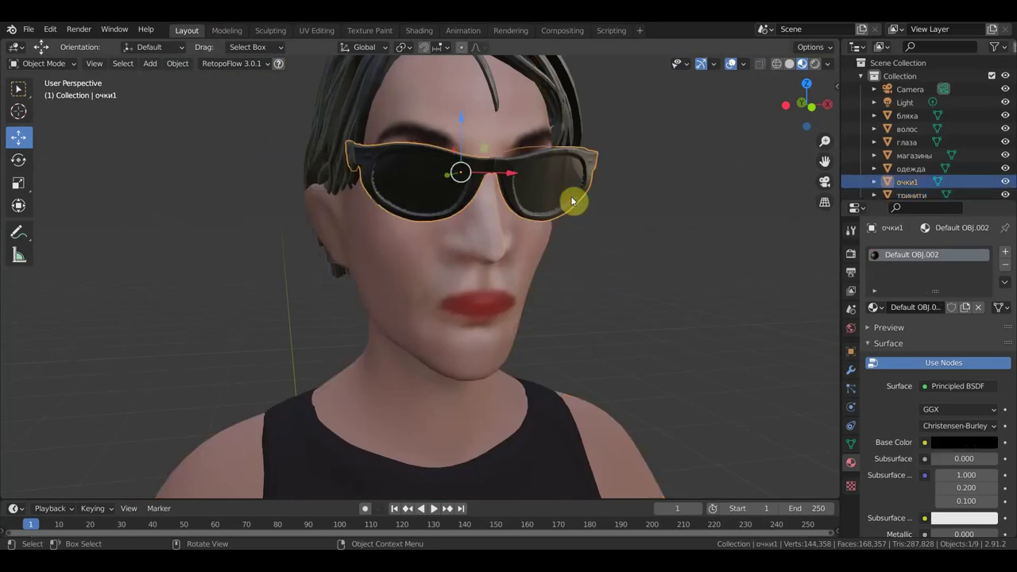
pyautogui.rightClick(572, 200)
pyautogui.click(572, 199)
pyautogui.moveTo(569, 216); pyautogui.dragTo(613, 180, button='middle')
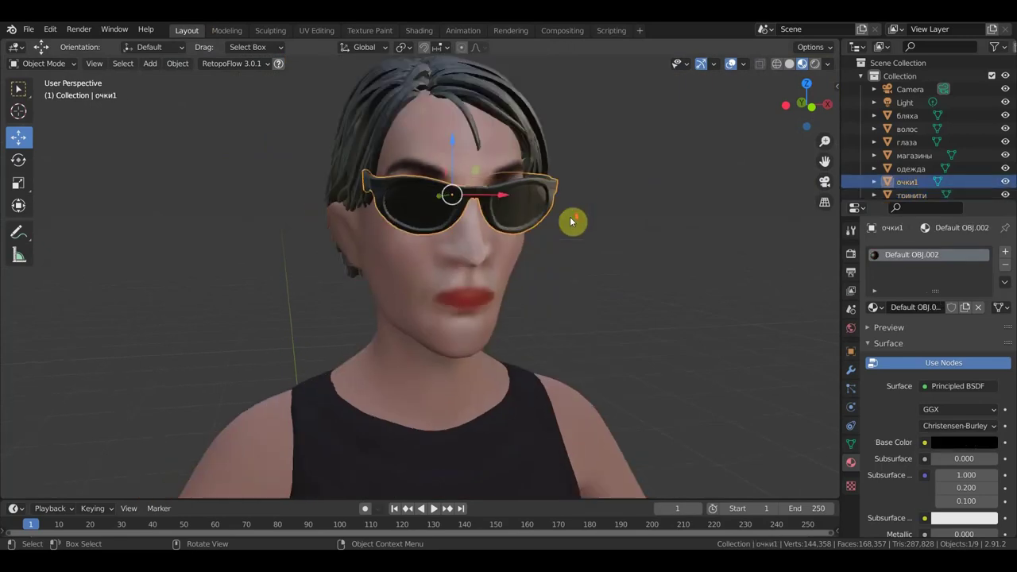
pyautogui.click(1004, 181)
# Orbit and zoom to inspect the bare face from the front and in profile.
pyautogui.moveTo(622, 250)
pyautogui.mouseDown(button='middle')
pyautogui.moveTo(583, 248)
pyautogui.moveTo(575, 267)
pyautogui.moveTo(517, 274)
pyautogui.moveTo(678, 266)
pyautogui.mouseUp(button='middle')
pyautogui.moveTo(495, 302)
pyautogui.mouseDown(button='middle')
pyautogui.moveTo(535, 281)
pyautogui.moveTo(601, 279)
pyautogui.moveTo(538, 288)
pyautogui.moveTo(456, 281)
pyautogui.mouseUp(button='middle')
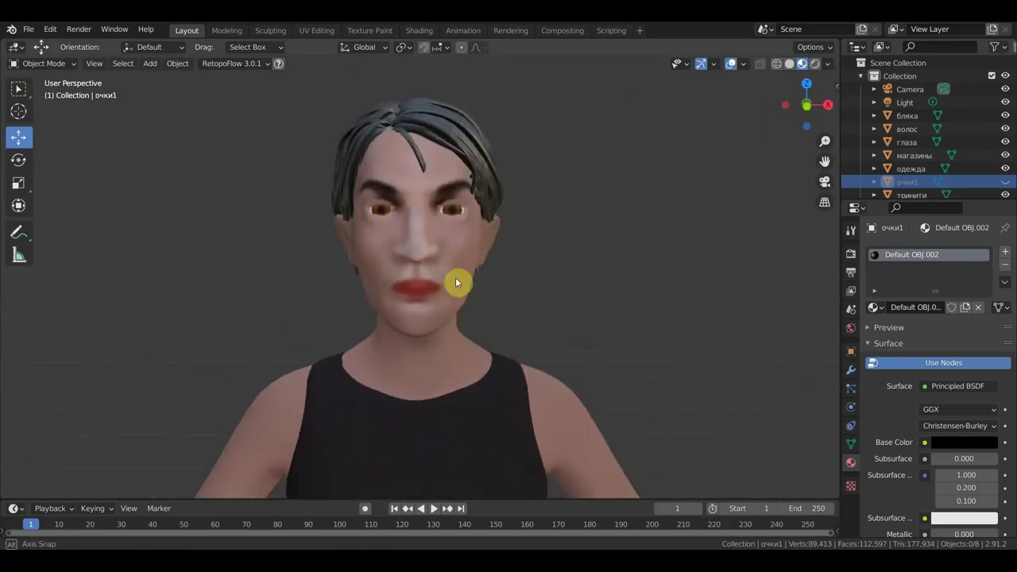
pyautogui.scroll(1, 549, 275)
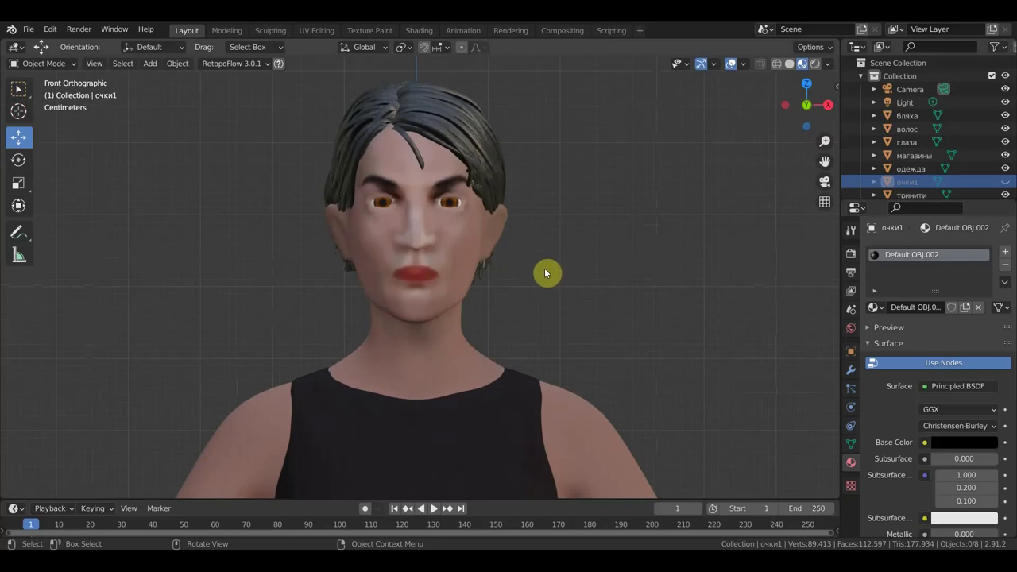
pyautogui.scroll(1, 494, 282)
pyautogui.scroll(3, 494, 283)
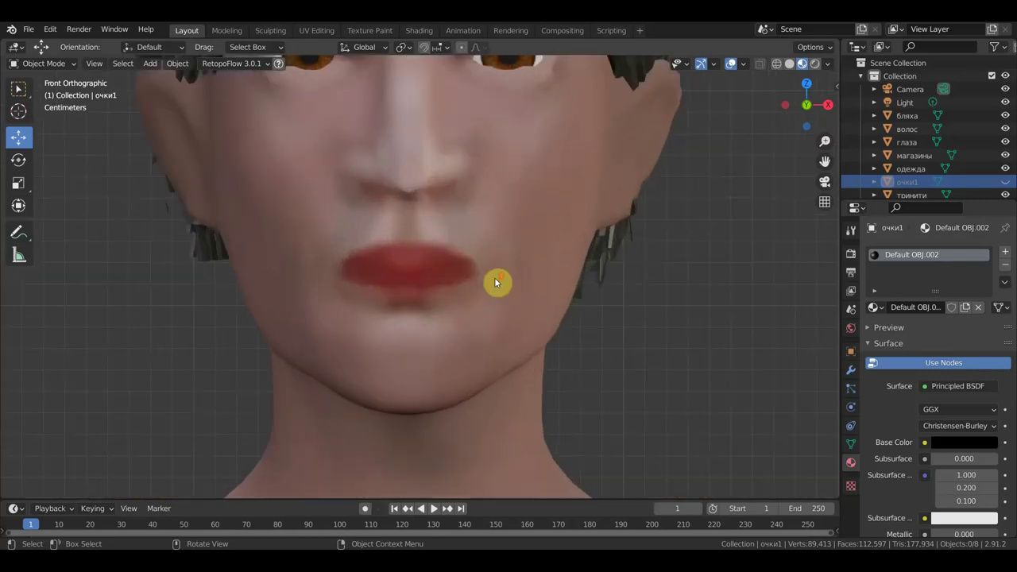
pyautogui.scroll(2, 494, 282)
pyautogui.scroll(-5, 494, 282)
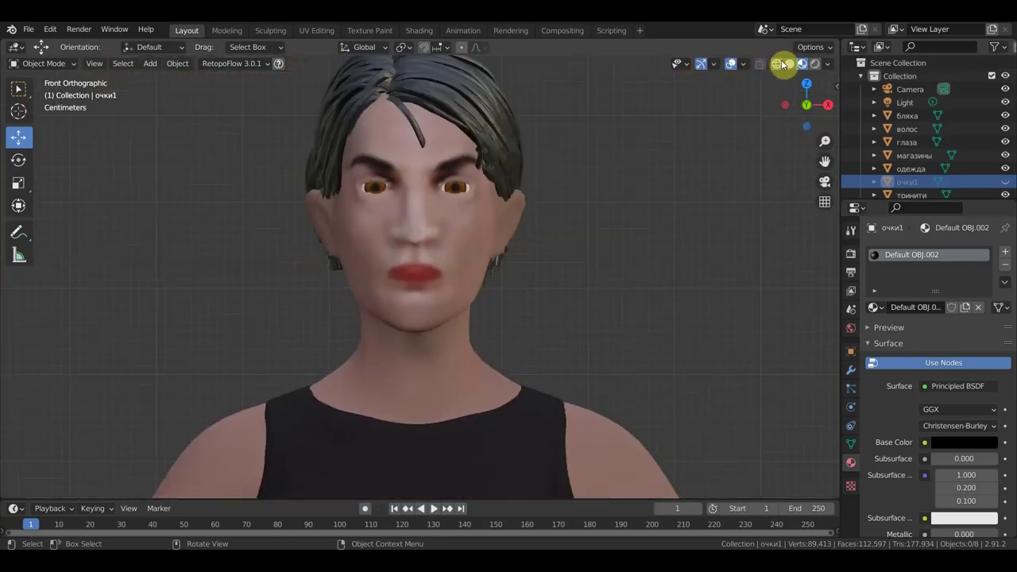
# Switch to wireframe display, select the hair mesh волос and view it from side and front.
pyautogui.click(780, 63)
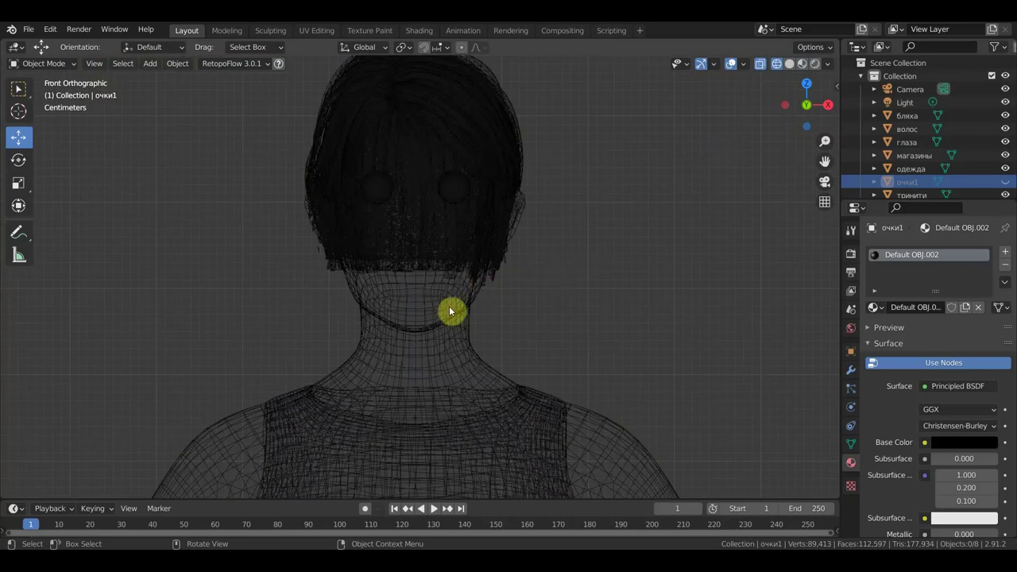
pyautogui.scroll(2, 479, 349)
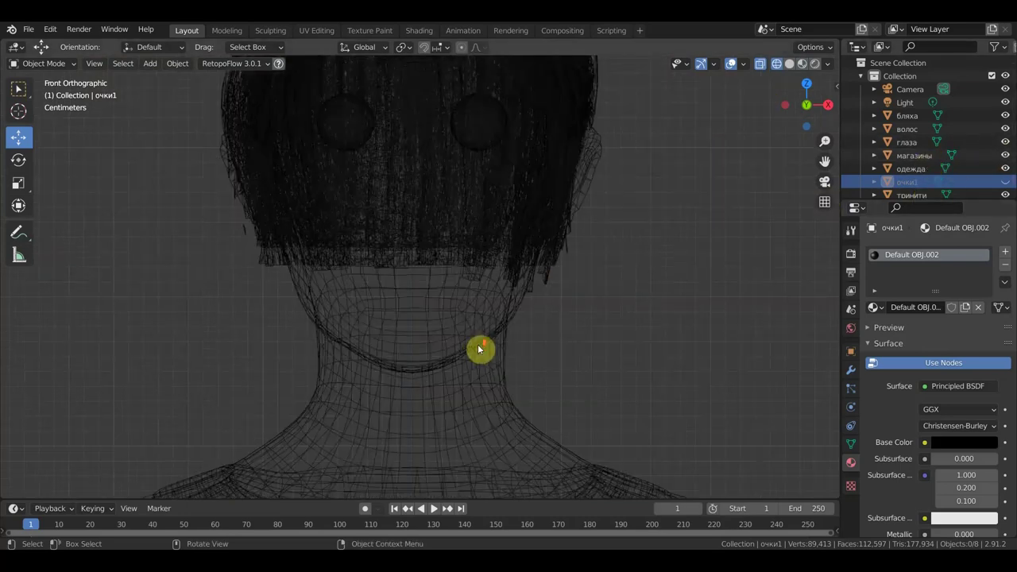
pyautogui.scroll(2, 479, 349)
pyautogui.moveTo(622, 325)
pyautogui.keyDown('shift'); pyautogui.mouseDown(button='middle')
pyautogui.moveTo(631, 111)
pyautogui.moveTo(615, 168)
pyautogui.moveTo(618, 357)
pyautogui.mouseUp(button='middle'); pyautogui.keyUp('shift')
pyautogui.scroll(-5, 630, 128)
pyautogui.click(518, 211)
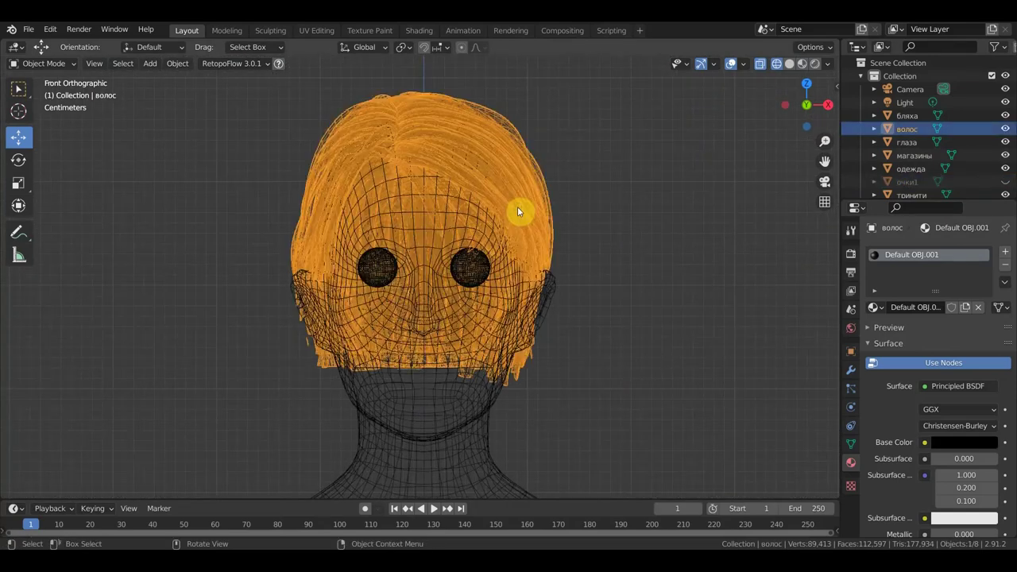
pyautogui.moveTo(546, 205)
pyautogui.mouseDown(button='middle')
pyautogui.moveTo(457, 235)
pyautogui.moveTo(454, 215)
pyautogui.mouseUp(button='middle')
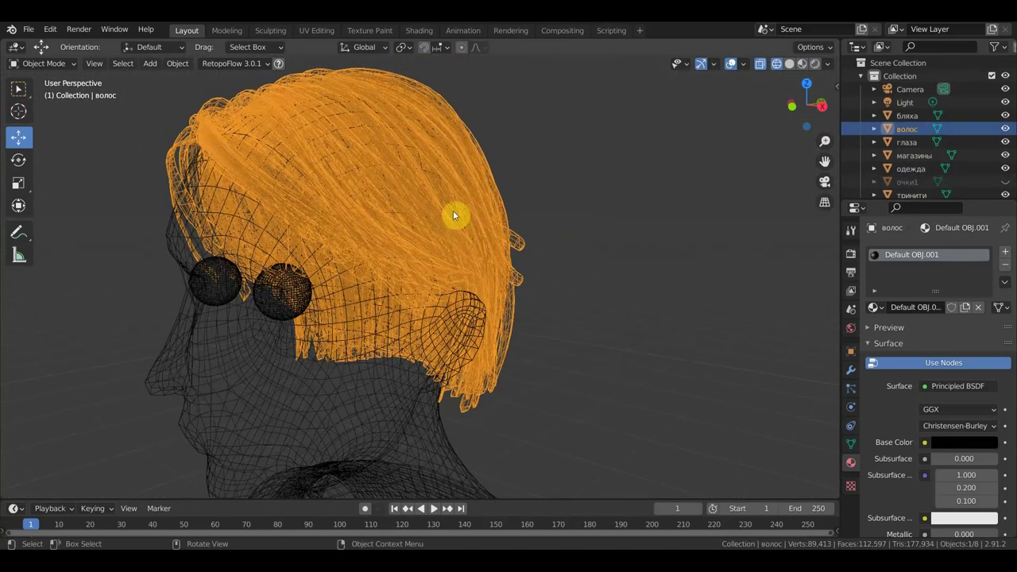
pyautogui.moveTo(419, 289)
pyautogui.mouseDown(button='middle')
pyautogui.moveTo(438, 318)
pyautogui.moveTo(427, 311)
pyautogui.moveTo(510, 311)
pyautogui.moveTo(486, 221)
pyautogui.mouseUp(button='middle')
pyautogui.scroll(-2, 486, 222)
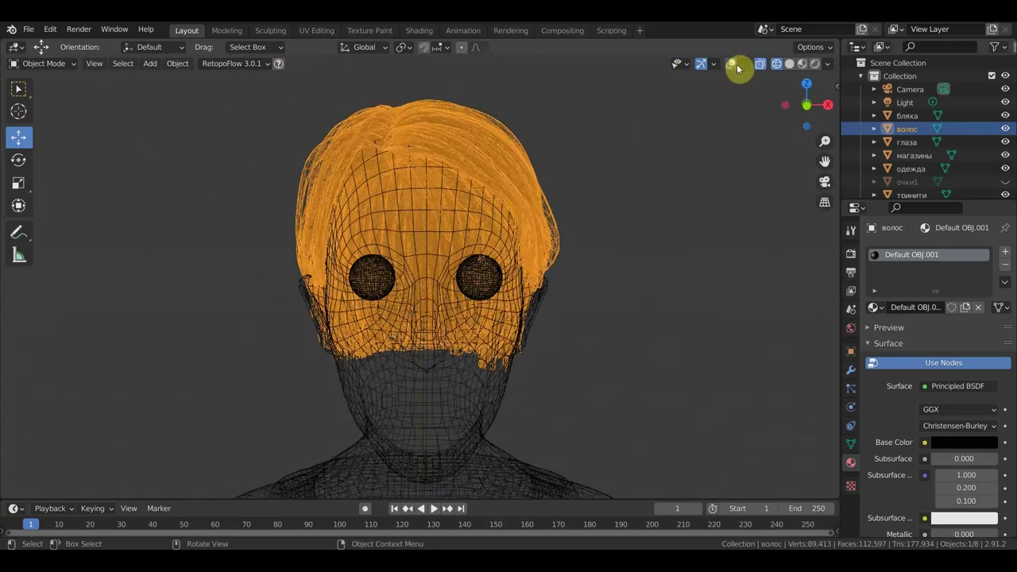
# Switch the viewport to Material Preview shading and orbit to a side view of the head.
pyautogui.click(790, 64)
pyautogui.click(801, 64)
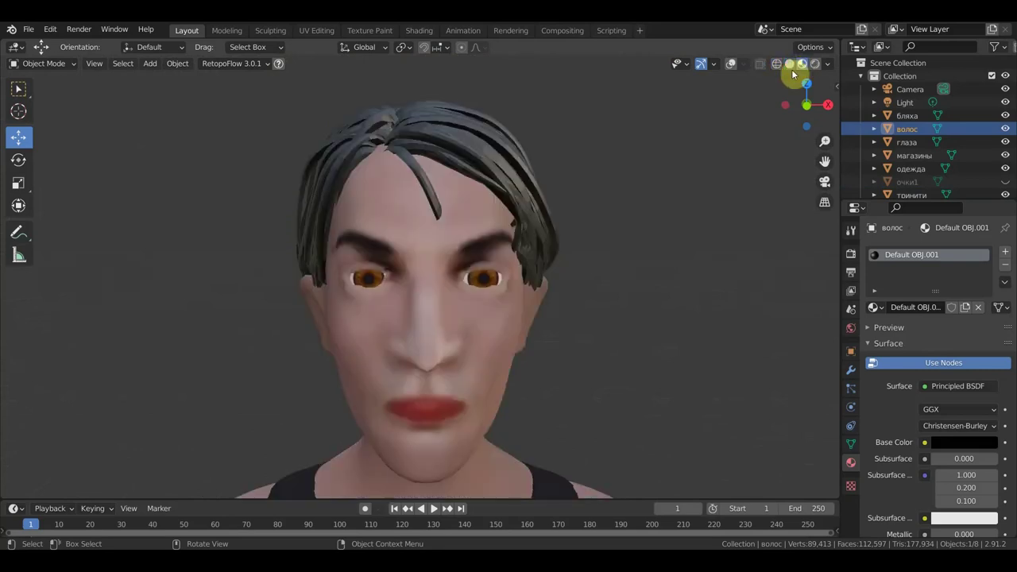
pyautogui.moveTo(504, 220)
pyautogui.mouseDown(button='middle')
pyautogui.moveTo(384, 232)
pyautogui.moveTo(390, 222)
pyautogui.moveTo(441, 242)
pyautogui.mouseUp(button='middle')
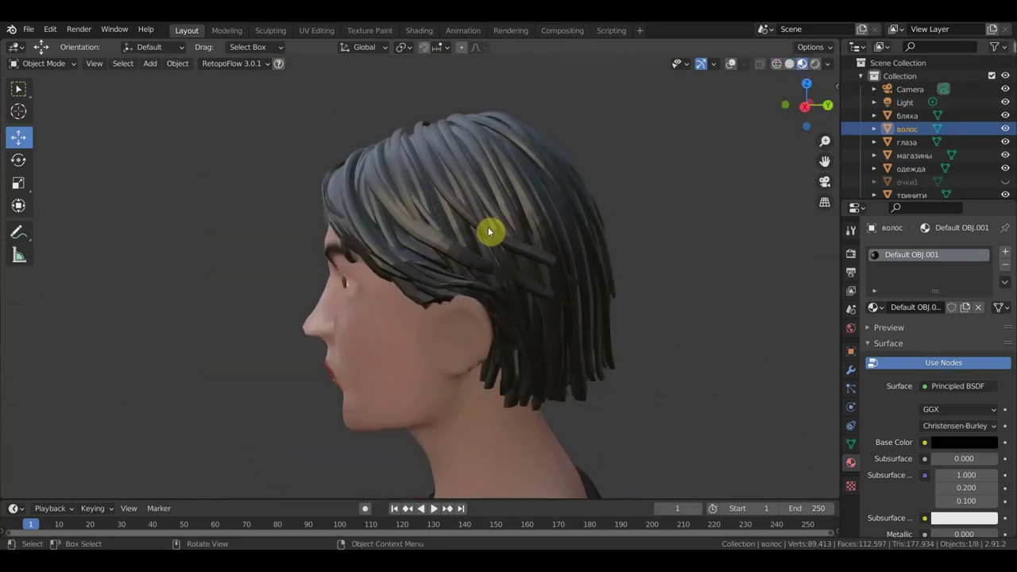
pyautogui.scroll(3, 486, 229)
pyautogui.scroll(-1, 476, 222)
pyautogui.scroll(-2, 483, 215)
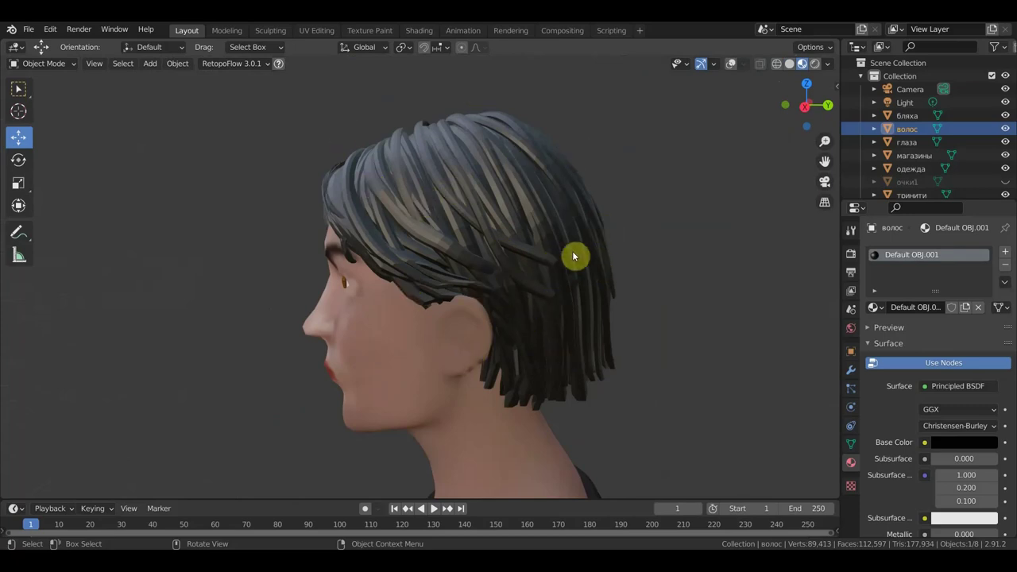
# Orbit around the head from above, behind, front and left profile, then select тринити.
pyautogui.moveTo(556, 258); pyautogui.dragTo(697, 265, button='middle')
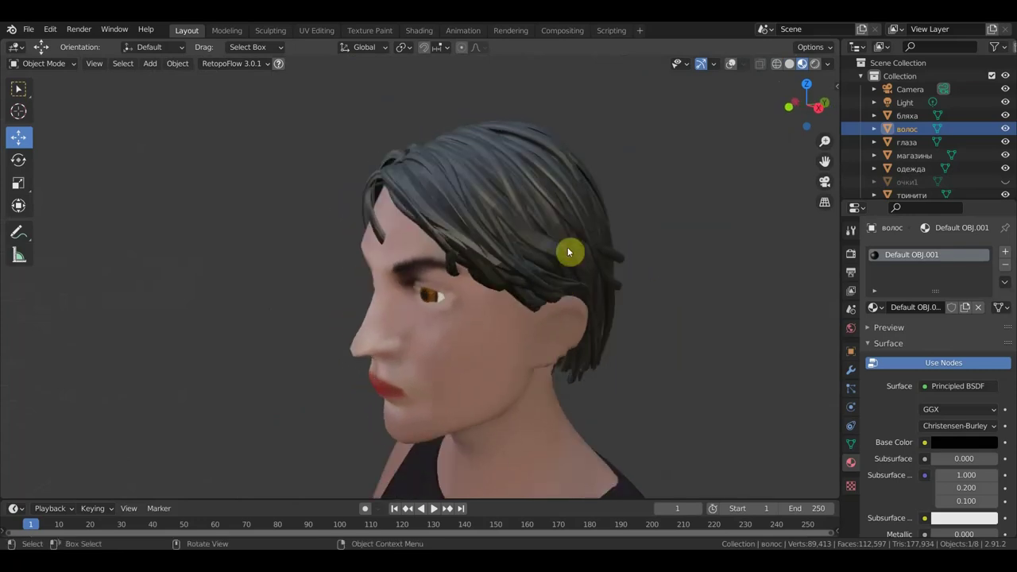
pyautogui.moveTo(550, 230)
pyautogui.mouseDown(button='middle')
pyautogui.moveTo(577, 284)
pyautogui.moveTo(525, 302)
pyautogui.moveTo(575, 293)
pyautogui.moveTo(570, 247)
pyautogui.moveTo(487, 223)
pyautogui.mouseUp(button='middle')
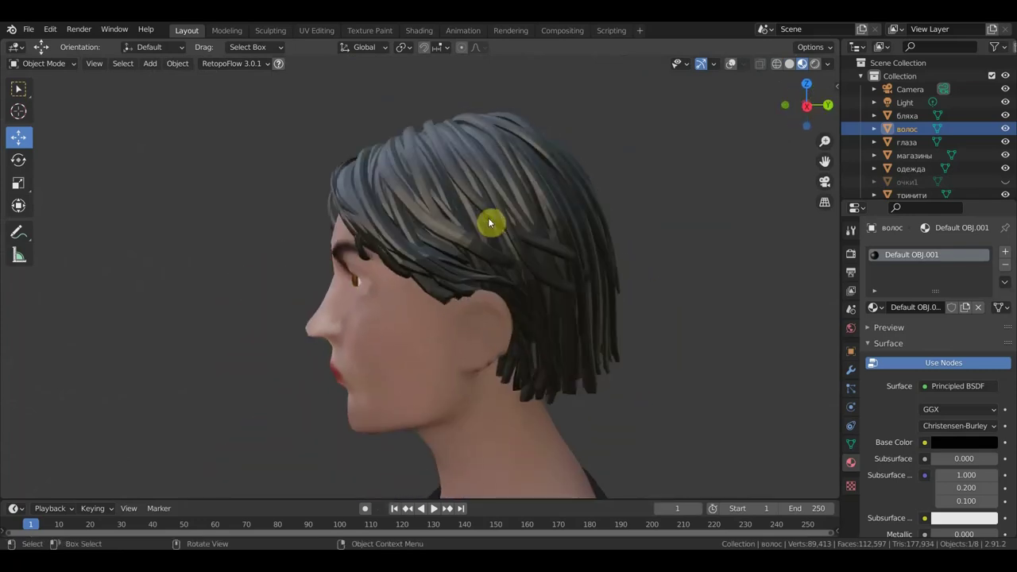
pyautogui.moveTo(562, 245)
pyautogui.mouseDown(button='middle')
pyautogui.moveTo(518, 265)
pyautogui.moveTo(211, 281)
pyautogui.mouseUp(button='middle')
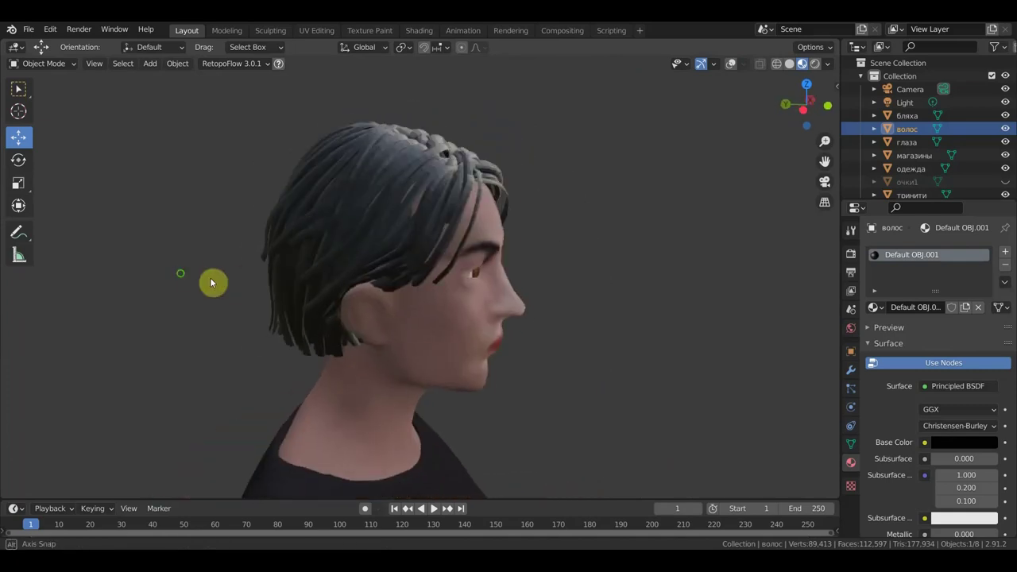
pyautogui.moveTo(390, 233)
pyautogui.mouseDown(button='middle')
pyautogui.moveTo(288, 238)
pyautogui.moveTo(261, 223)
pyautogui.moveTo(431, 231)
pyautogui.moveTo(458, 221)
pyautogui.moveTo(448, 232)
pyautogui.moveTo(317, 223)
pyautogui.mouseUp(button='middle')
pyautogui.moveTo(443, 206)
pyautogui.mouseDown(button='middle')
pyautogui.moveTo(367, 214)
pyautogui.moveTo(420, 186)
pyautogui.moveTo(363, 211)
pyautogui.moveTo(317, 214)
pyautogui.moveTo(479, 229)
pyautogui.moveTo(590, 222)
pyautogui.moveTo(578, 198)
pyautogui.moveTo(675, 236)
pyautogui.moveTo(706, 215)
pyautogui.moveTo(542, 215)
pyautogui.moveTo(495, 228)
pyautogui.moveTo(515, 233)
pyautogui.moveTo(304, 227)
pyautogui.moveTo(376, 236)
pyautogui.moveTo(595, 212)
pyautogui.moveTo(638, 222)
pyautogui.mouseUp(button='middle')
pyautogui.scroll(-3, 636, 222)
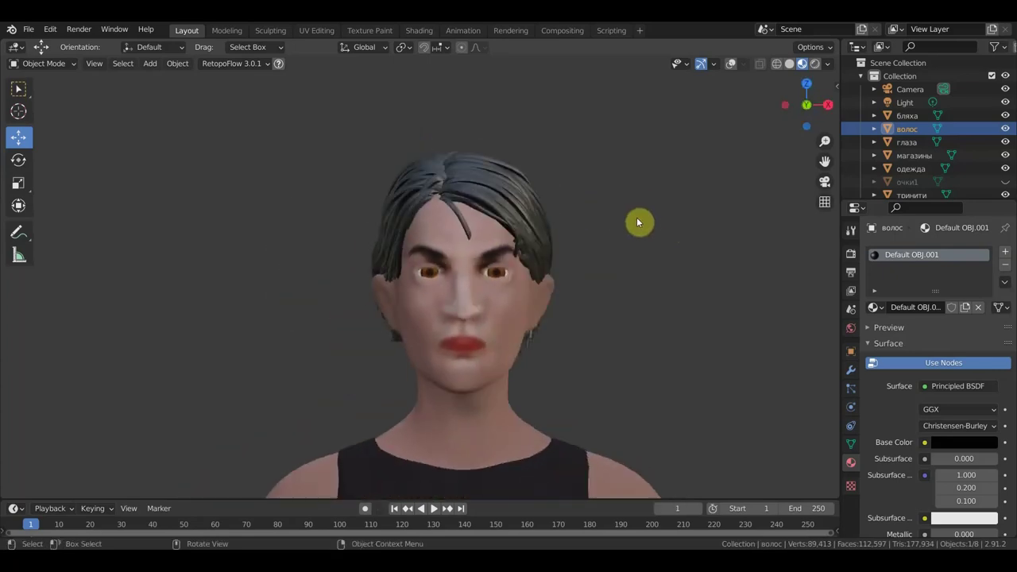
pyautogui.click(497, 230)
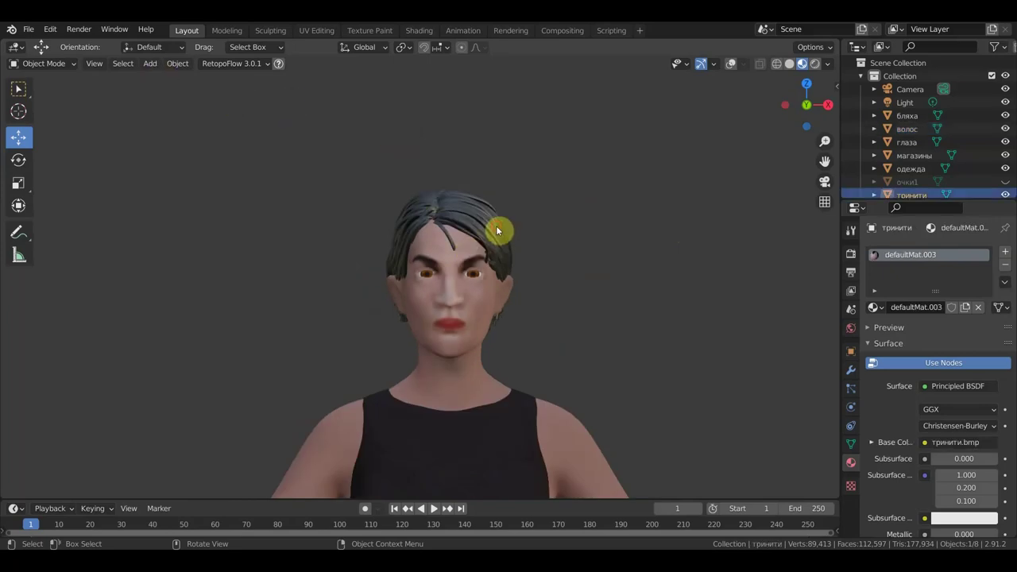
# Select the hair and create a blank 1024 px Untitled image in UV Editing.
pyautogui.click(730, 64)
pyautogui.click(500, 230)
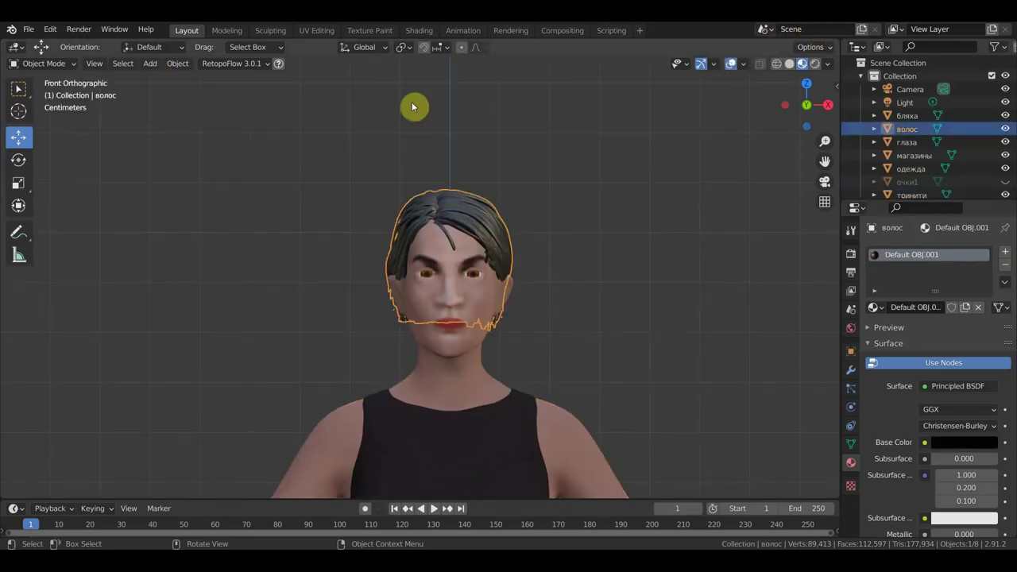
pyautogui.click(310, 32)
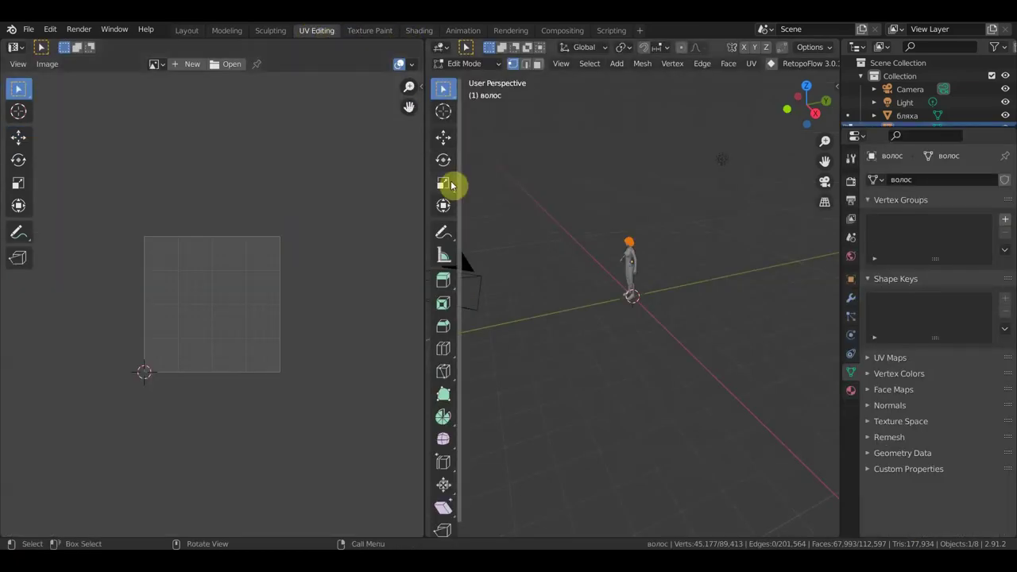
pyautogui.click(182, 65)
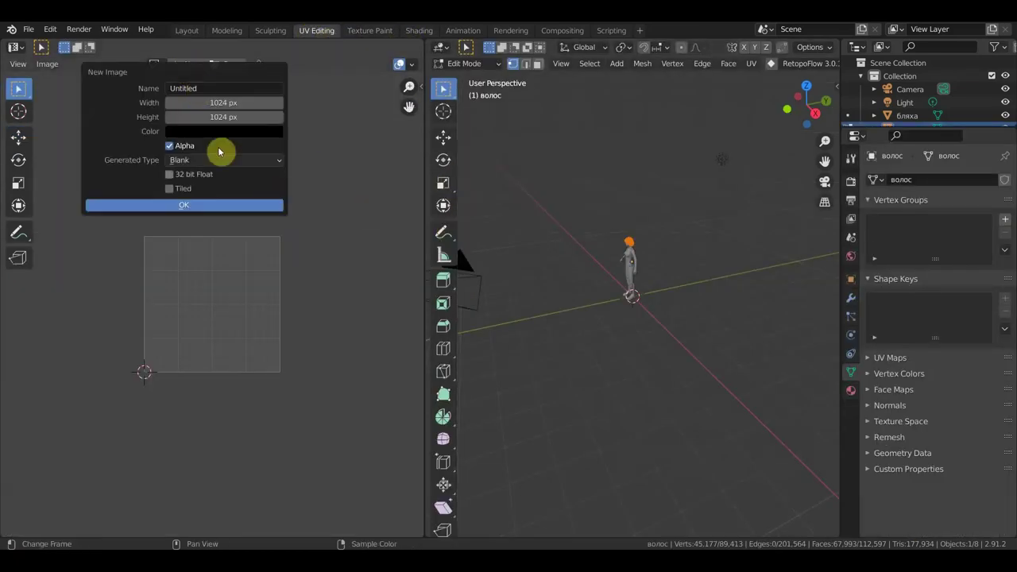
pyautogui.click(202, 206)
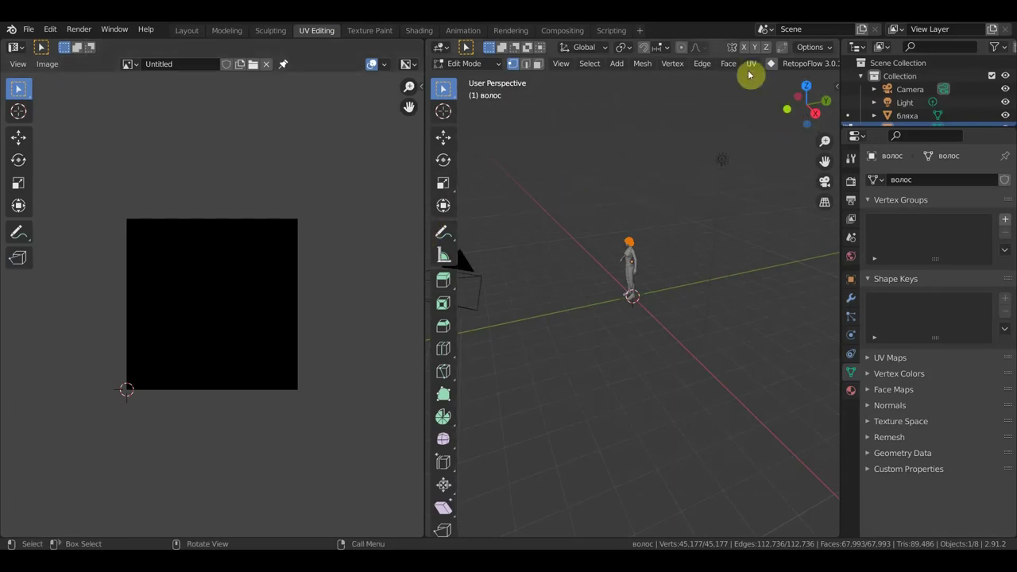
# Smart UV Project the hair with 0.010 island margin and area weight, then return to Layout.
pyautogui.click(750, 65)
pyautogui.click(774, 98)
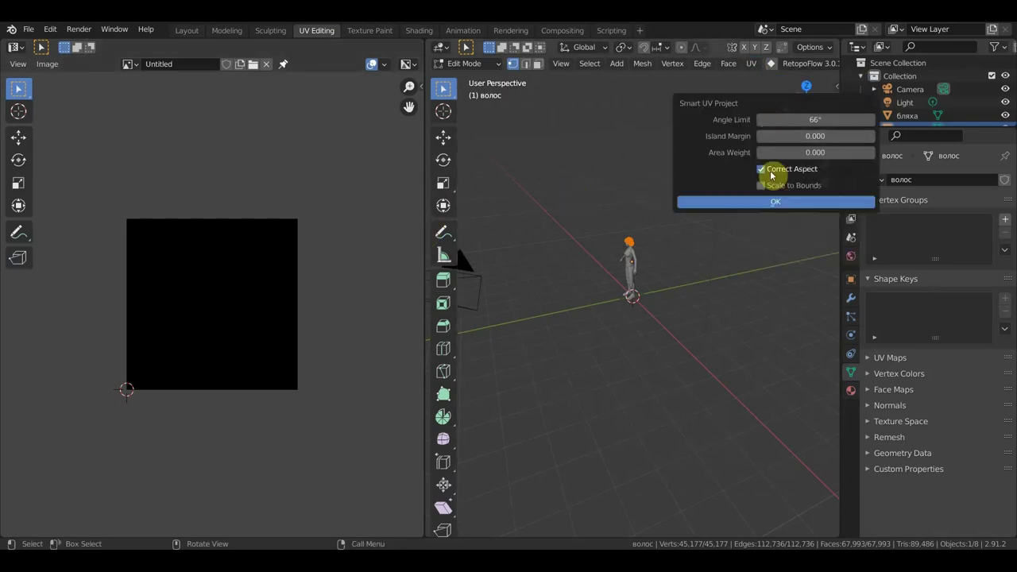
pyautogui.moveTo(815, 136)
pyautogui.click(874, 136)
pyautogui.click(870, 152)
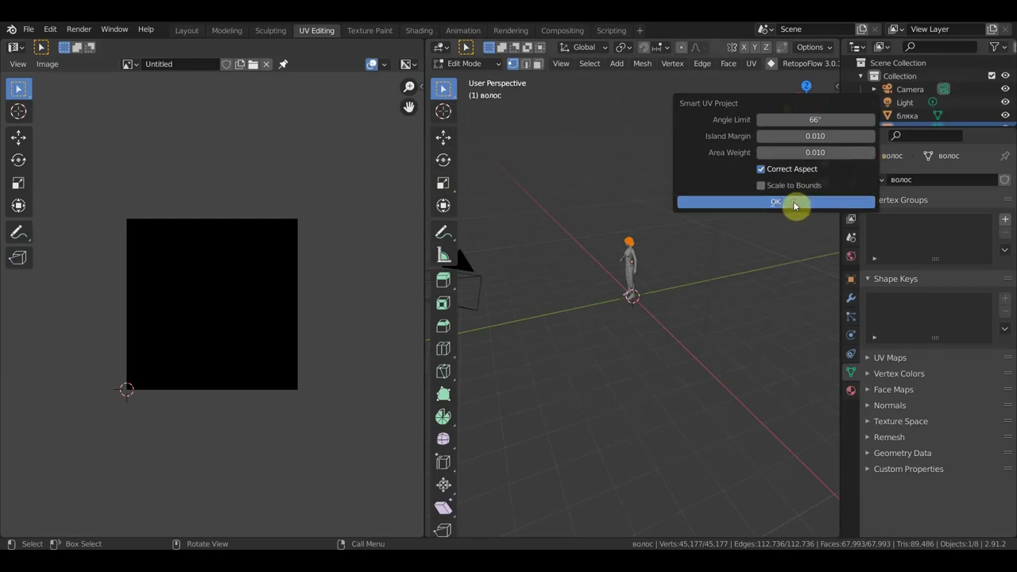
pyautogui.click(795, 205)
pyautogui.scroll(8, 310, 332)
pyautogui.scroll(-6, 313, 335)
pyautogui.scroll(1, 314, 340)
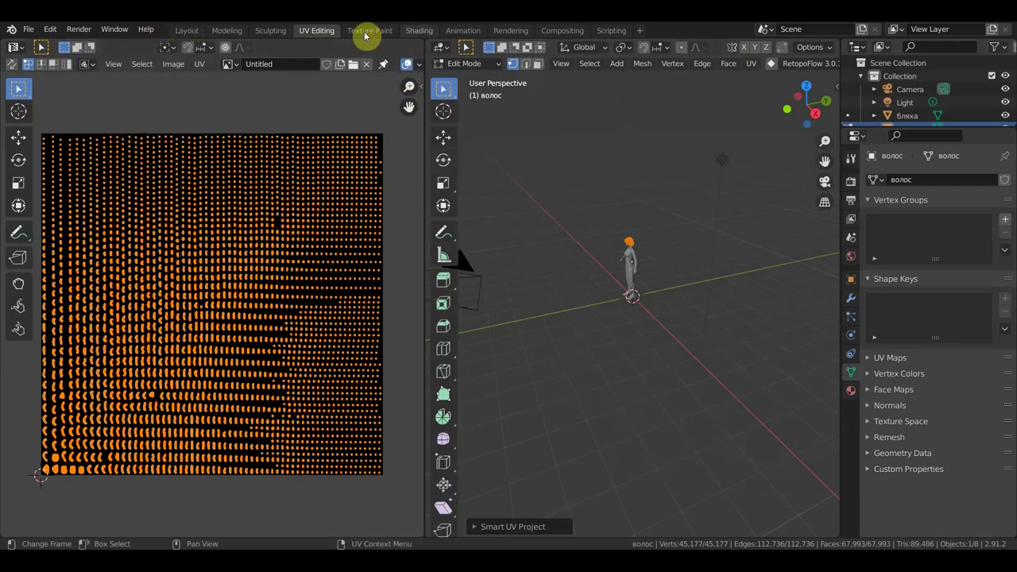
pyautogui.click(190, 31)
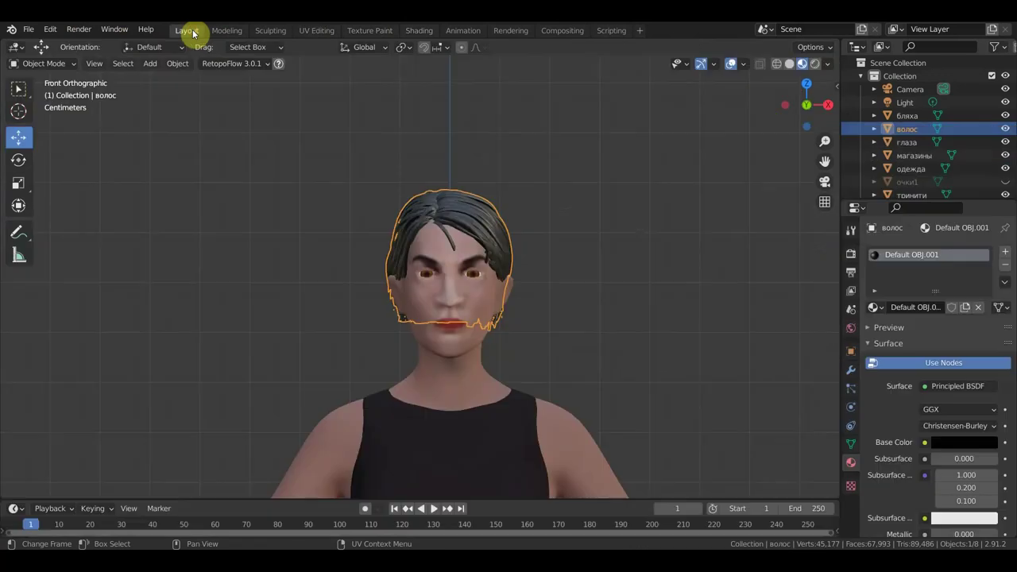
# Put the hair into Texture Paint mode with a 70 px brush radius.
pyautogui.click(68, 65)
pyautogui.click(48, 150)
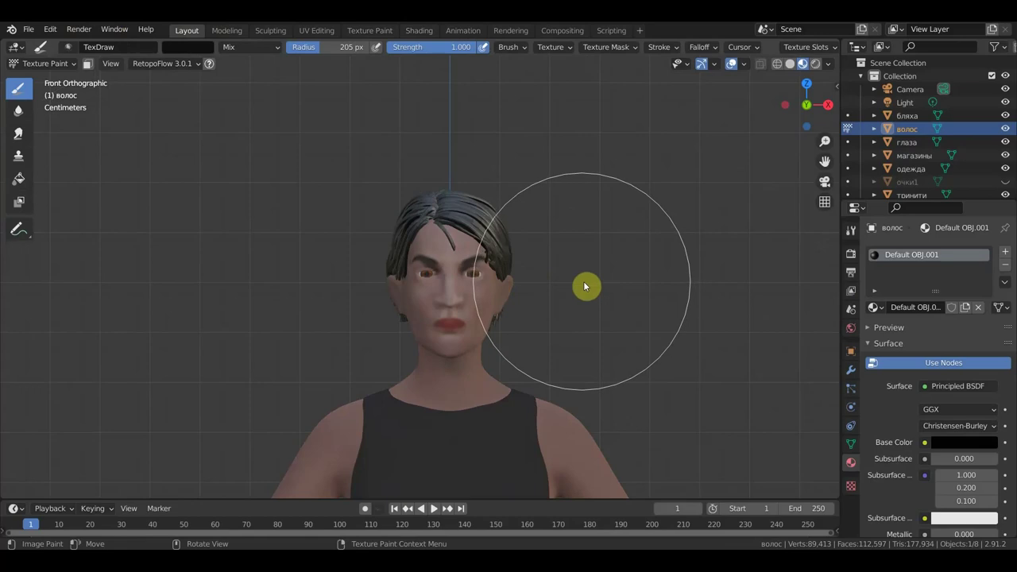
pyautogui.press('f')
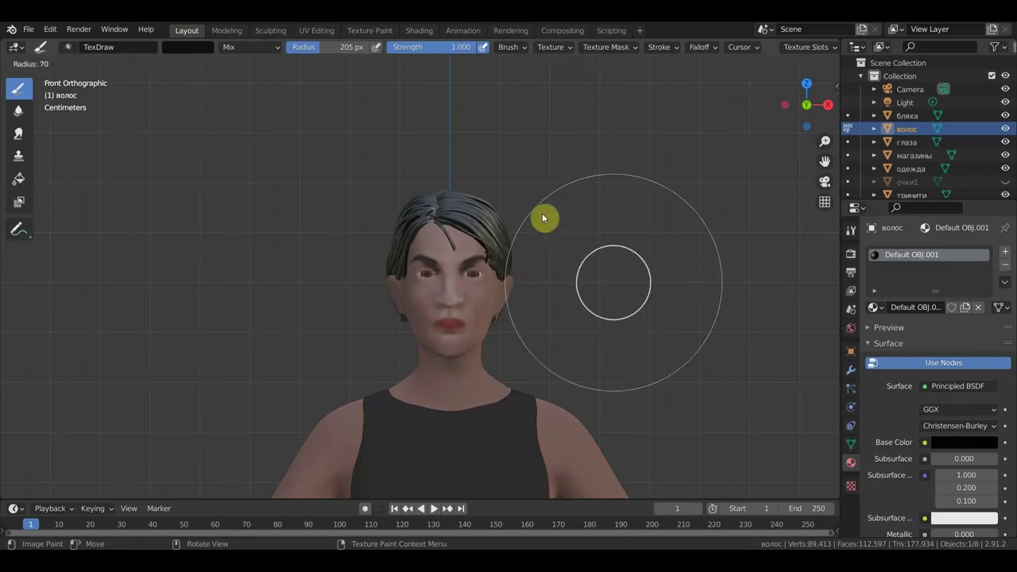
pyautogui.click(545, 215)
pyautogui.moveTo(544, 216); pyautogui.dragTo(486, 248, button='middle')
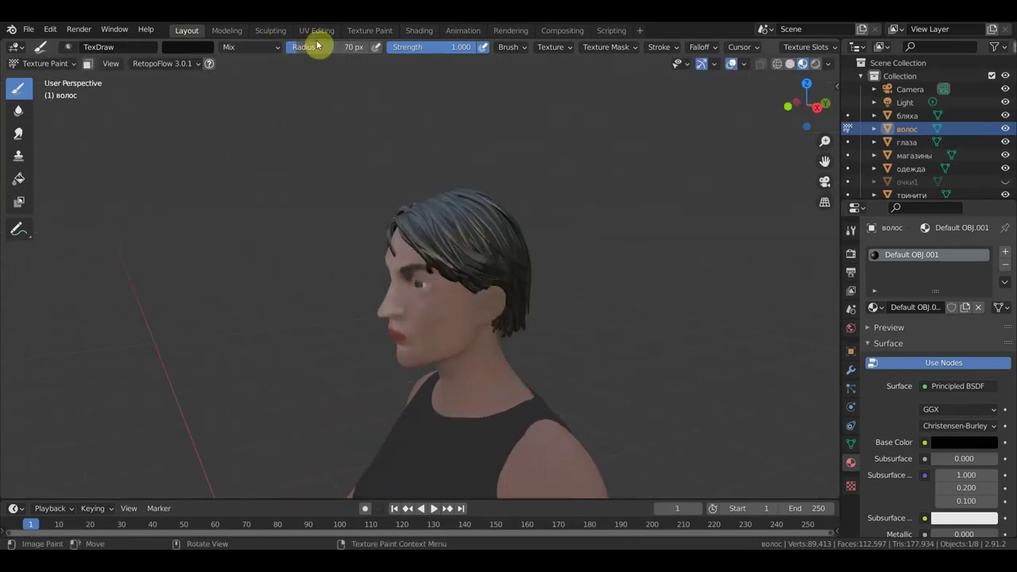
# Set the brush colour to a bright crimson and turn the head into profile.
pyautogui.click(193, 53)
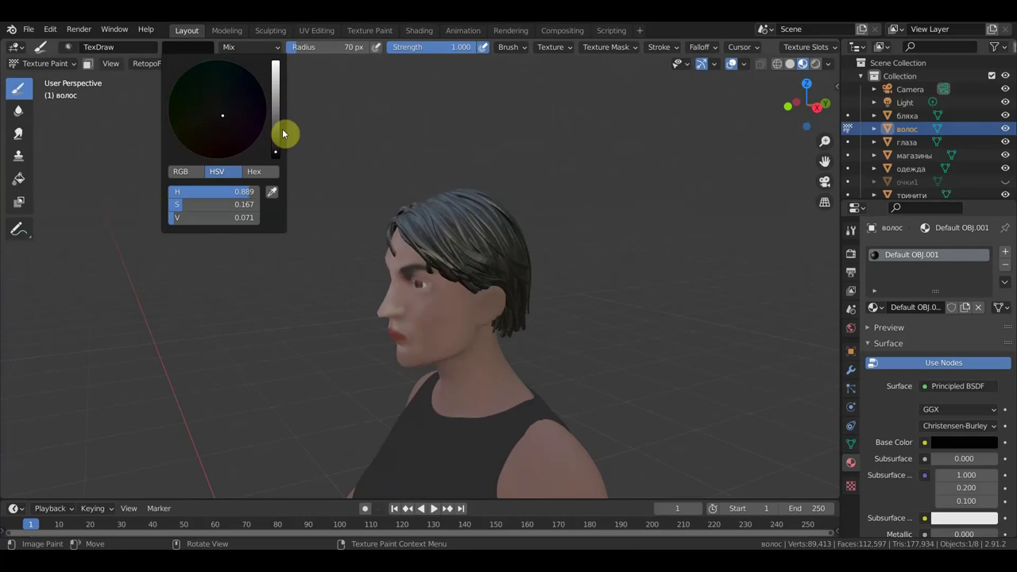
pyautogui.moveTo(277, 150); pyautogui.dragTo(274, 98)
pyautogui.click(230, 147)
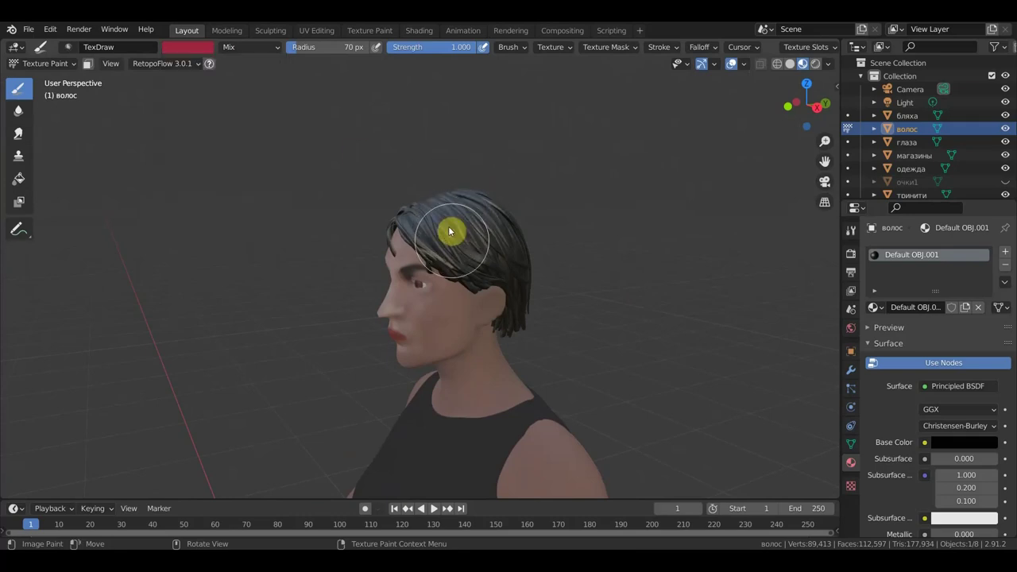
pyautogui.moveTo(461, 256); pyautogui.dragTo(471, 238)
pyautogui.moveTo(472, 238)
pyautogui.mouseDown(button='middle')
pyautogui.moveTo(490, 248)
pyautogui.moveTo(476, 246)
pyautogui.mouseUp(button='middle')
pyautogui.scroll(2, 488, 254)
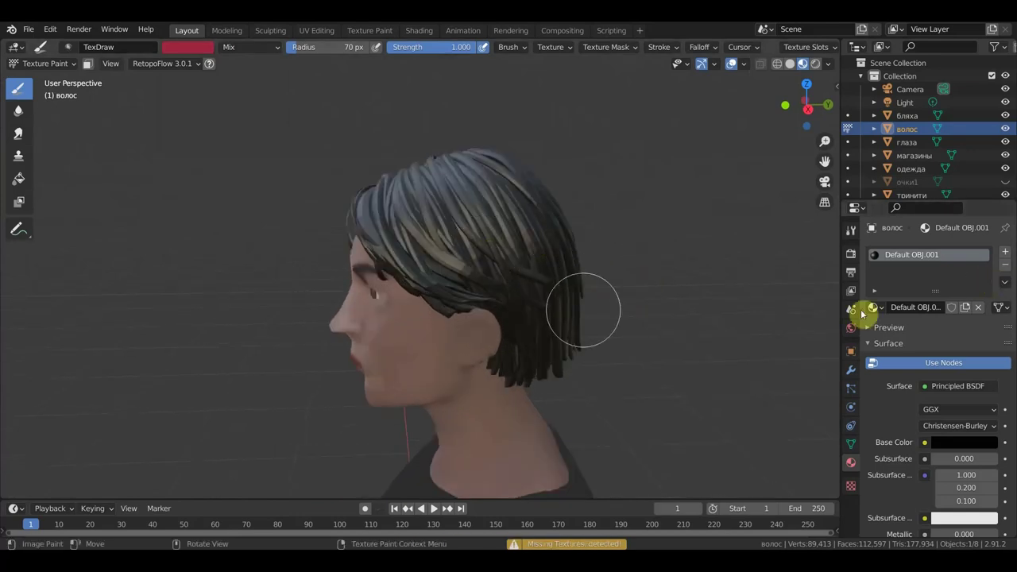
# Add a Default OBJ.001 Base Color texture slot and paint red streaks across the hair.
pyautogui.click(851, 230)
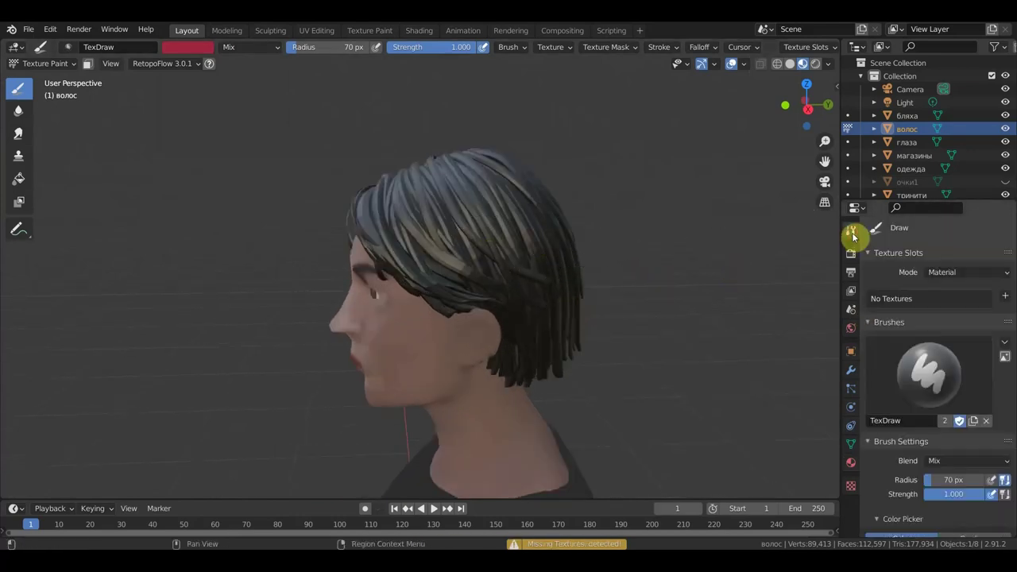
pyautogui.click(1005, 295)
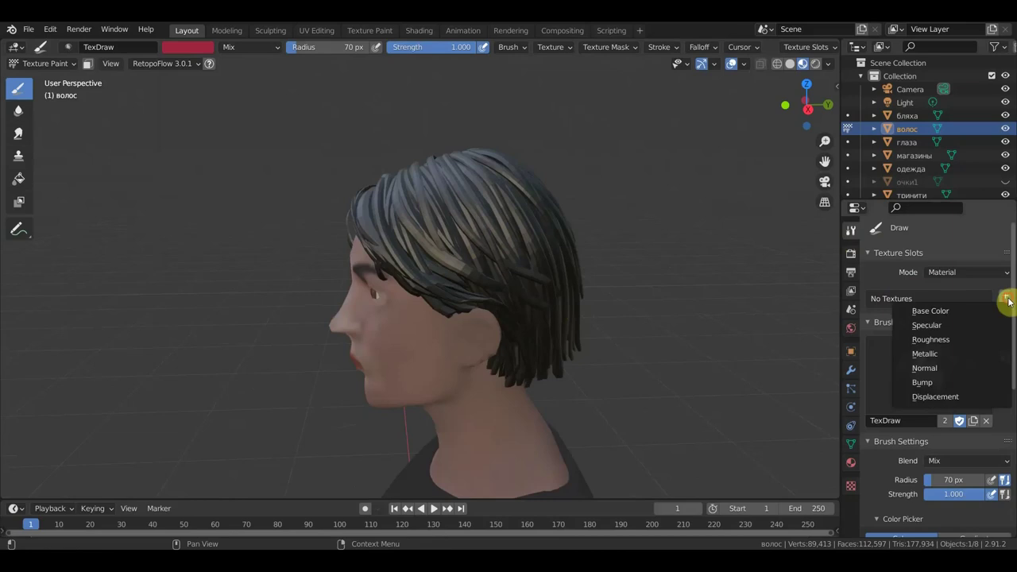
pyautogui.click(952, 309)
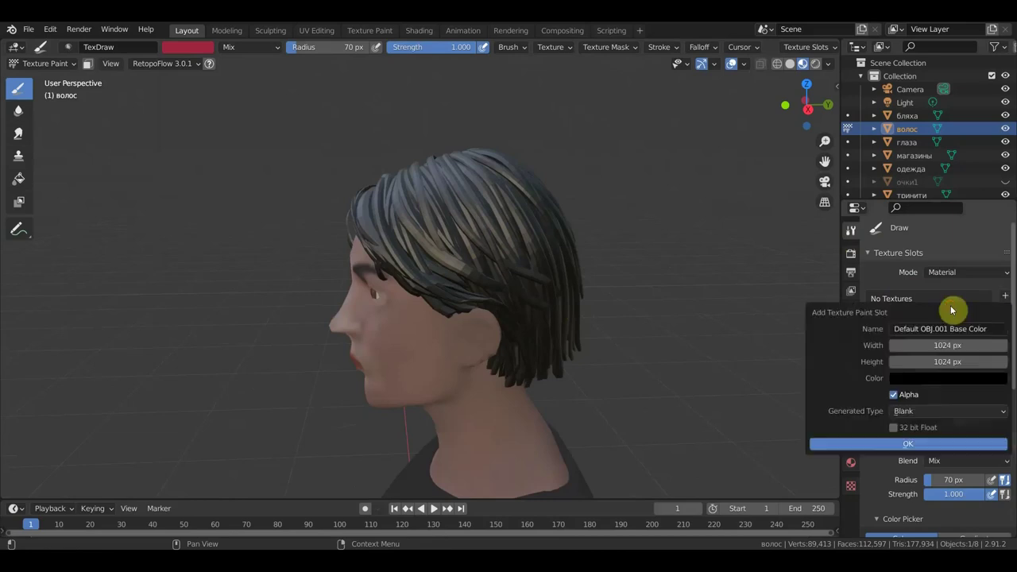
pyautogui.click(892, 443)
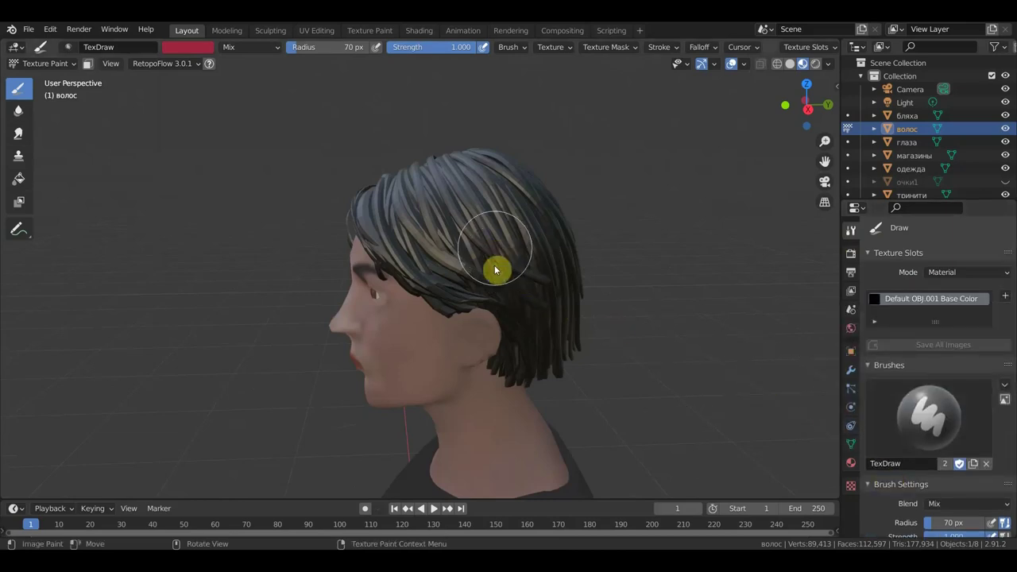
pyautogui.moveTo(497, 270)
pyautogui.mouseDown()
pyautogui.moveTo(458, 198)
pyautogui.moveTo(402, 209)
pyautogui.moveTo(392, 263)
pyautogui.moveTo(445, 245)
pyautogui.moveTo(440, 256)
pyautogui.moveTo(583, 291)
pyautogui.moveTo(526, 336)
pyautogui.moveTo(562, 279)
pyautogui.mouseUp()
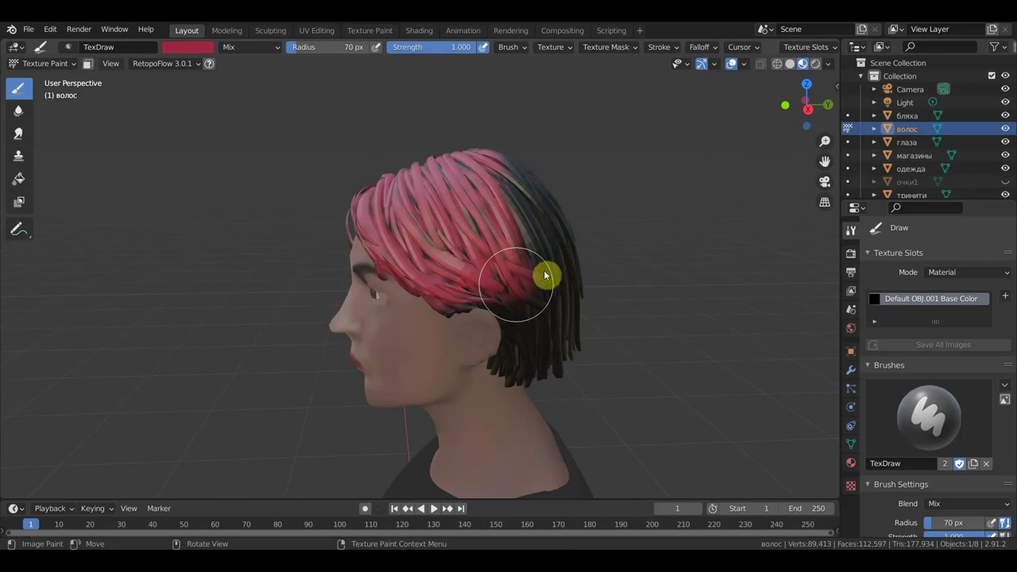
pyautogui.scroll(-5, 545, 276)
pyautogui.scroll(4, 543, 281)
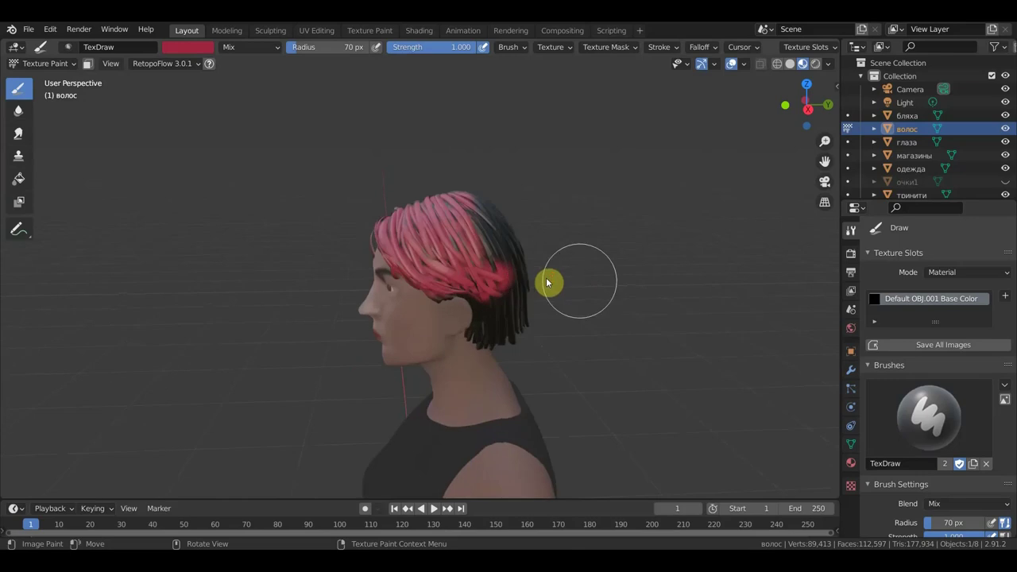
pyautogui.click(56, 65)
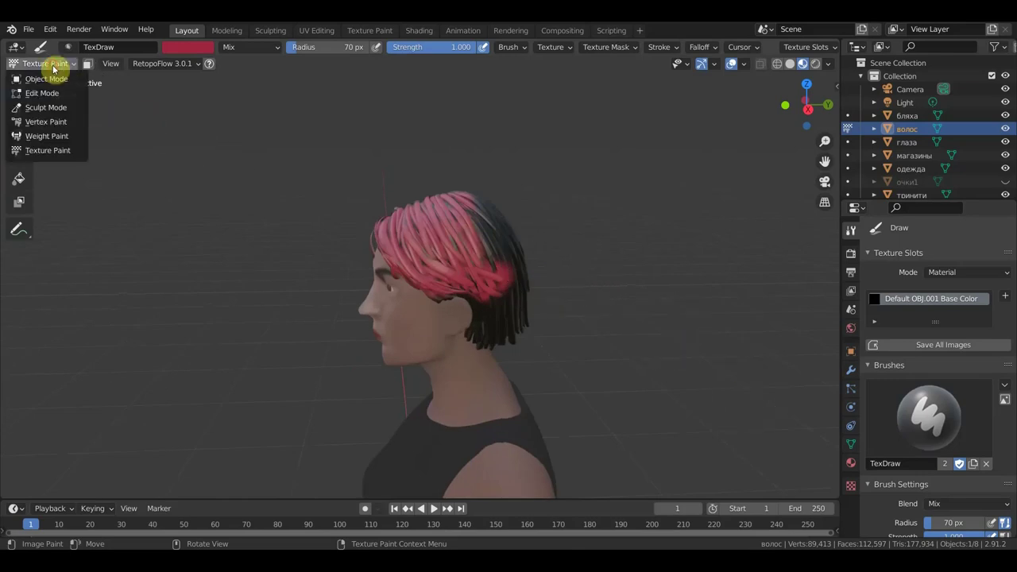
# In Object Mode, swap the hair's material for new Material.002 with a black base colour.
pyautogui.click(48, 79)
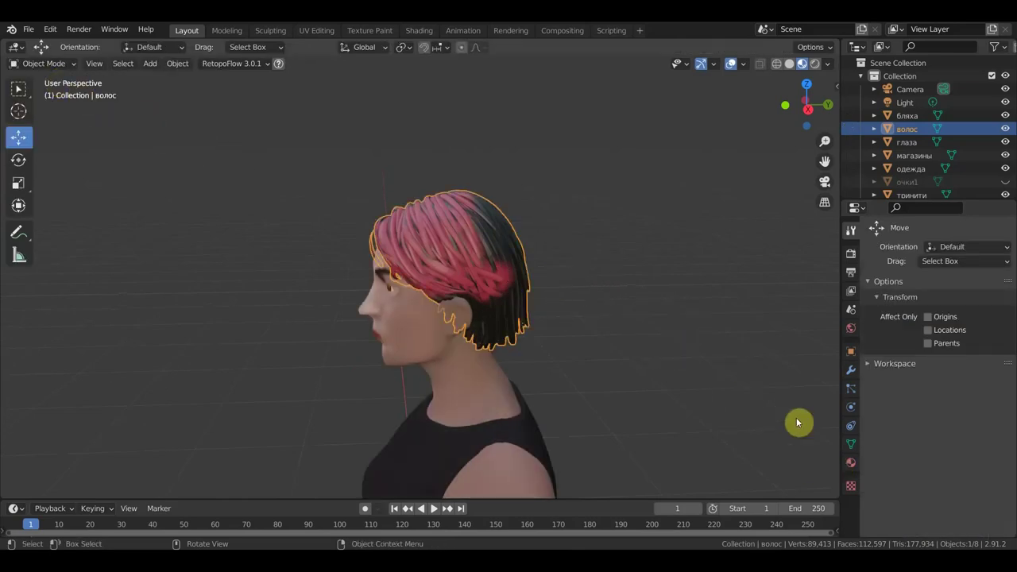
pyautogui.click(851, 462)
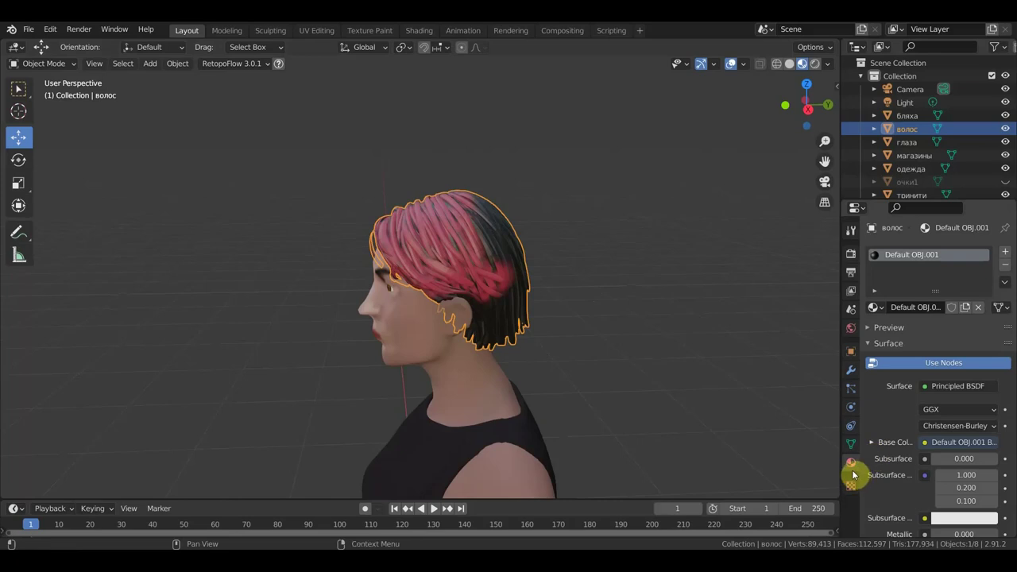
pyautogui.click(1005, 263)
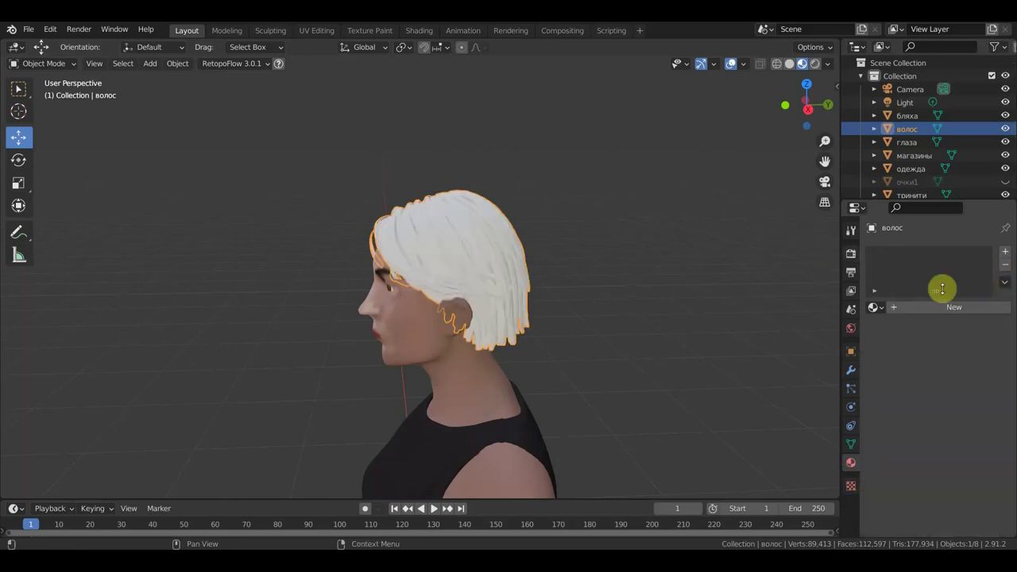
pyautogui.click(958, 307)
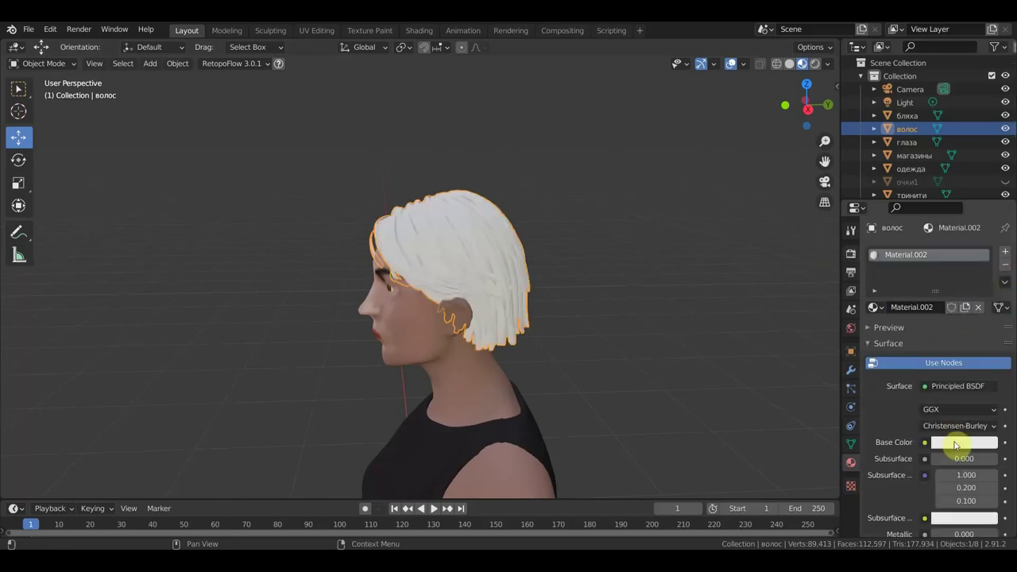
pyautogui.click(955, 443)
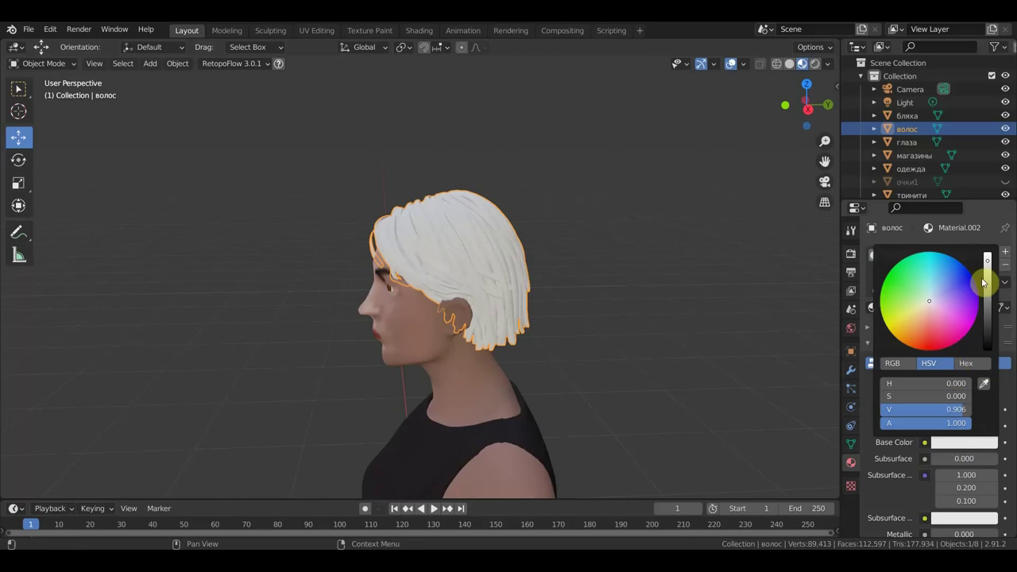
pyautogui.moveTo(988, 262); pyautogui.dragTo(987, 348)
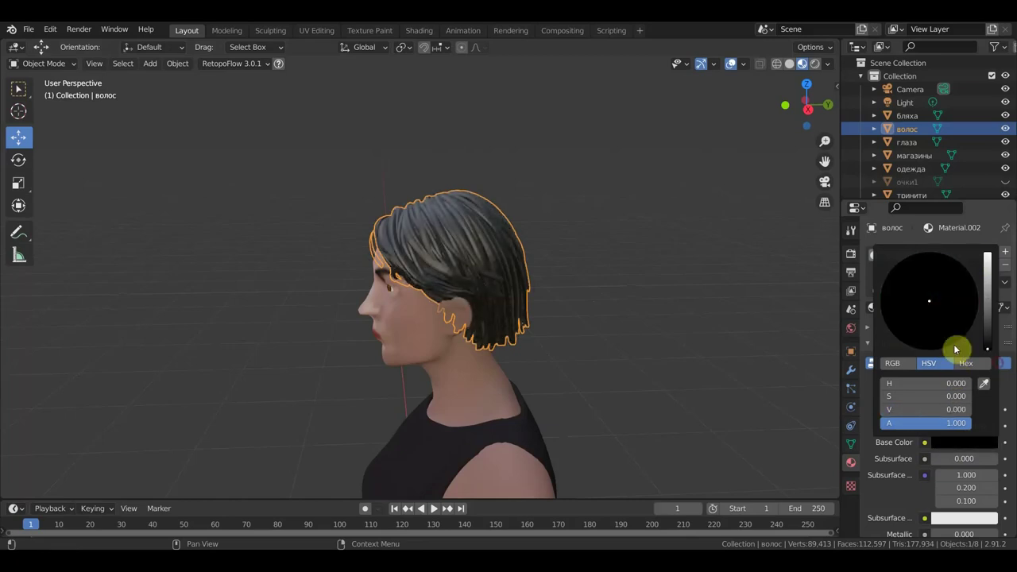
pyautogui.moveTo(721, 357)
pyautogui.mouseDown(button='middle')
pyautogui.moveTo(706, 377)
pyautogui.moveTo(592, 363)
pyautogui.moveTo(693, 358)
pyautogui.moveTo(554, 357)
pyautogui.mouseUp(button='middle')
# Select the тринити body, zoom out to frame her fully, and switch to Front Orthographic view.
pyautogui.click(532, 337)
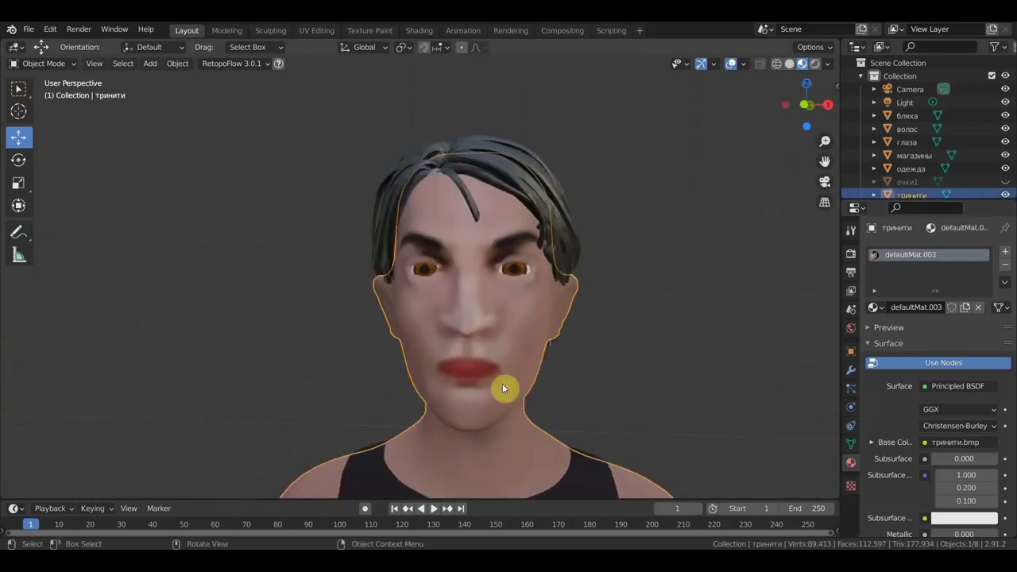
pyautogui.scroll(-1, 545, 399)
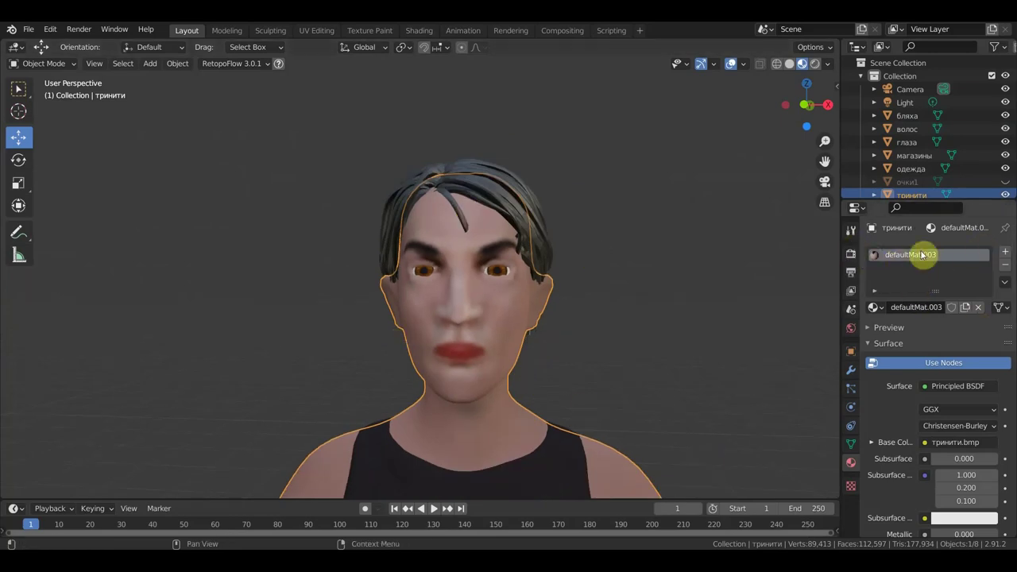
pyautogui.scroll(1, 460, 358)
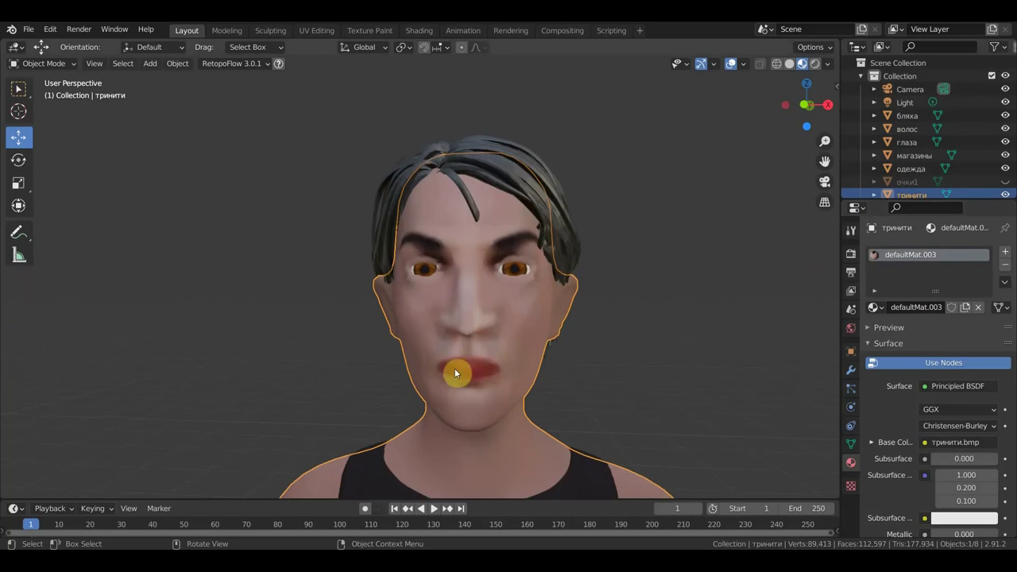
pyautogui.scroll(-2, 540, 409)
pyautogui.scroll(-4, 540, 408)
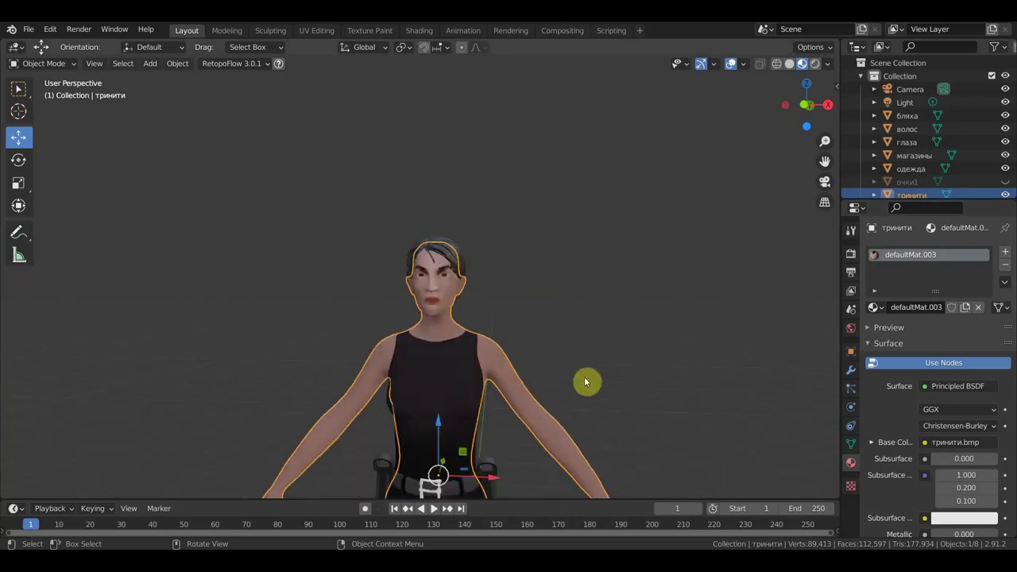
pyautogui.press('KP_1')
pyautogui.scroll(-1, 588, 381)
pyautogui.scroll(-2, 599, 392)
pyautogui.scroll(-1, 611, 336)
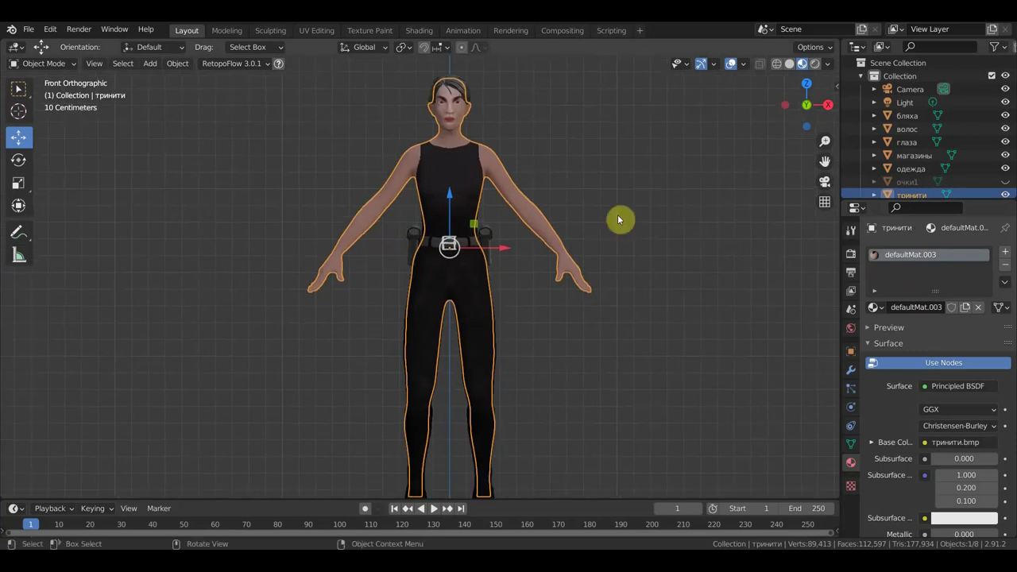
pyautogui.scroll(-2, 620, 220)
# Move the clothing одежда left of the body and the hair волос to the right.
pyautogui.click(637, 262)
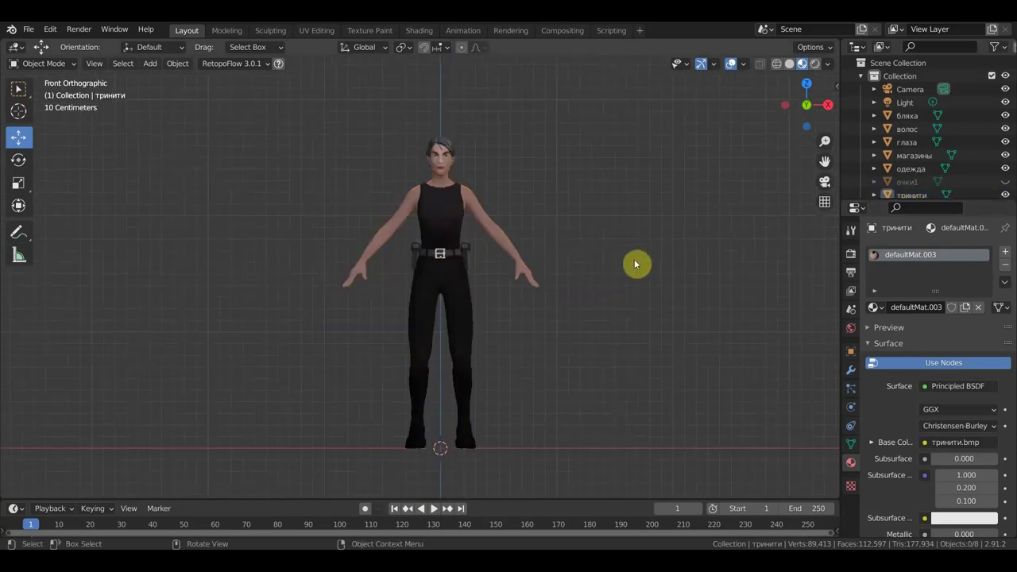
pyautogui.click(466, 276)
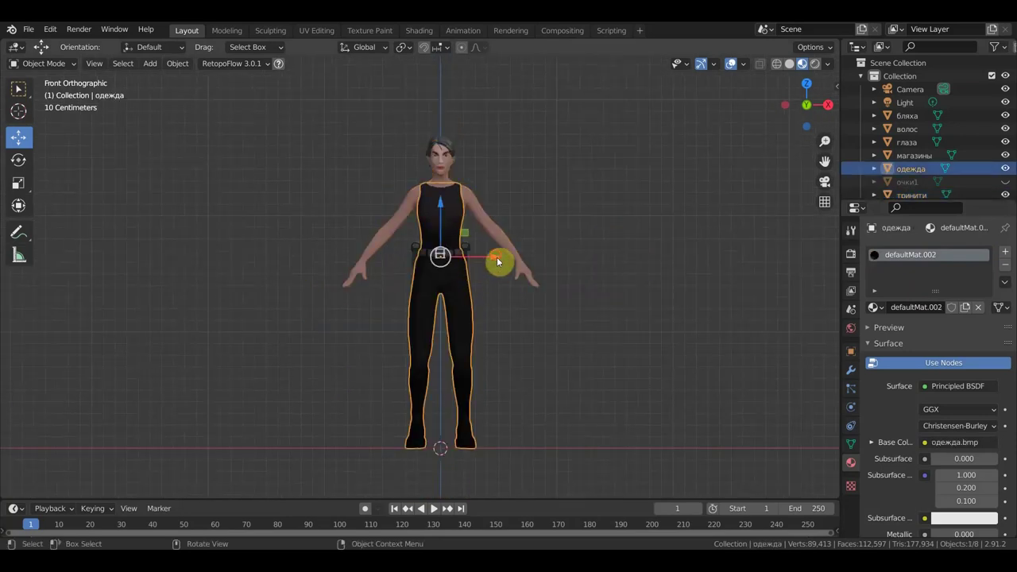
pyautogui.moveTo(496, 261); pyautogui.dragTo(320, 263)
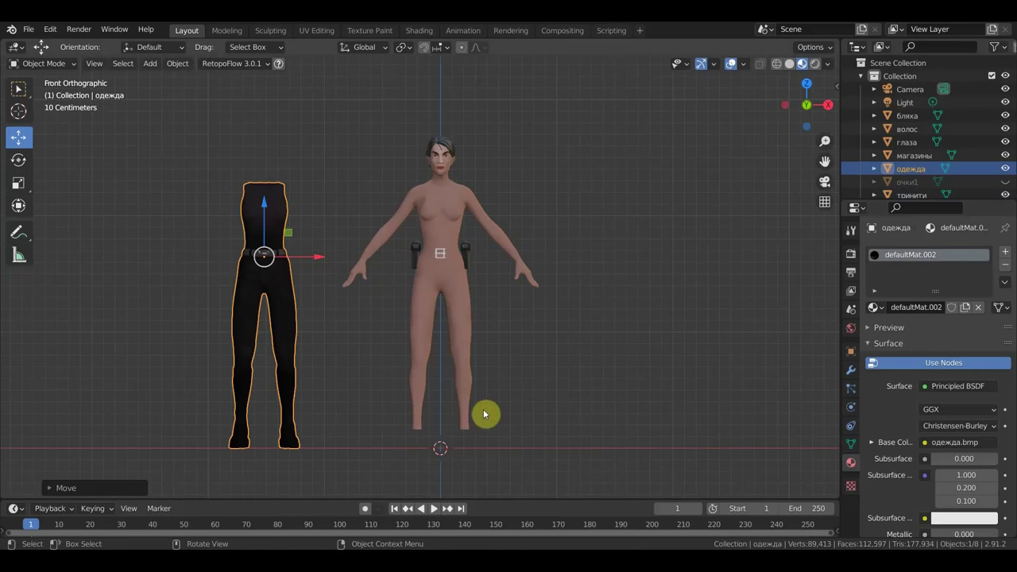
pyautogui.click(445, 149)
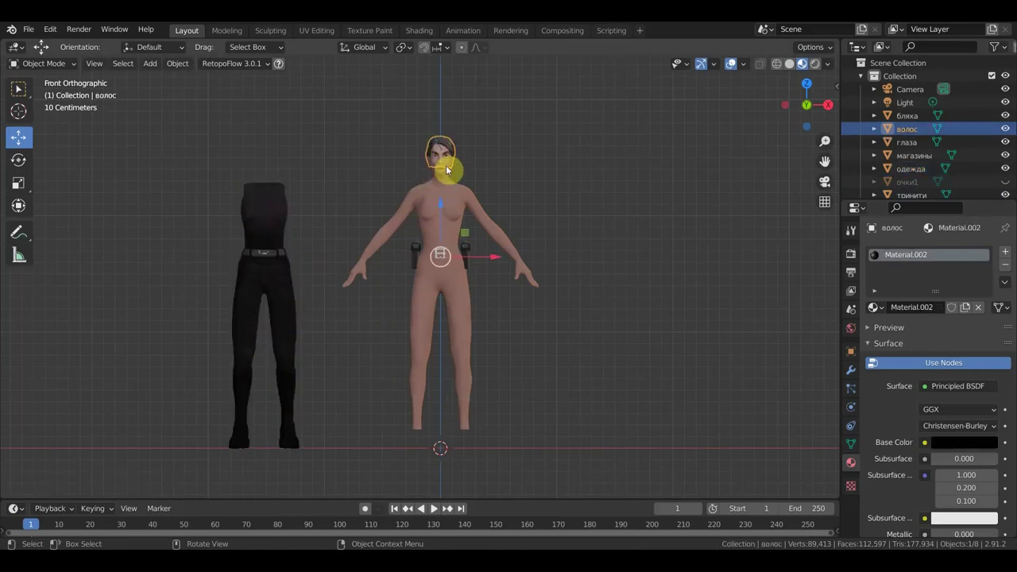
pyautogui.moveTo(491, 252); pyautogui.dragTo(625, 263)
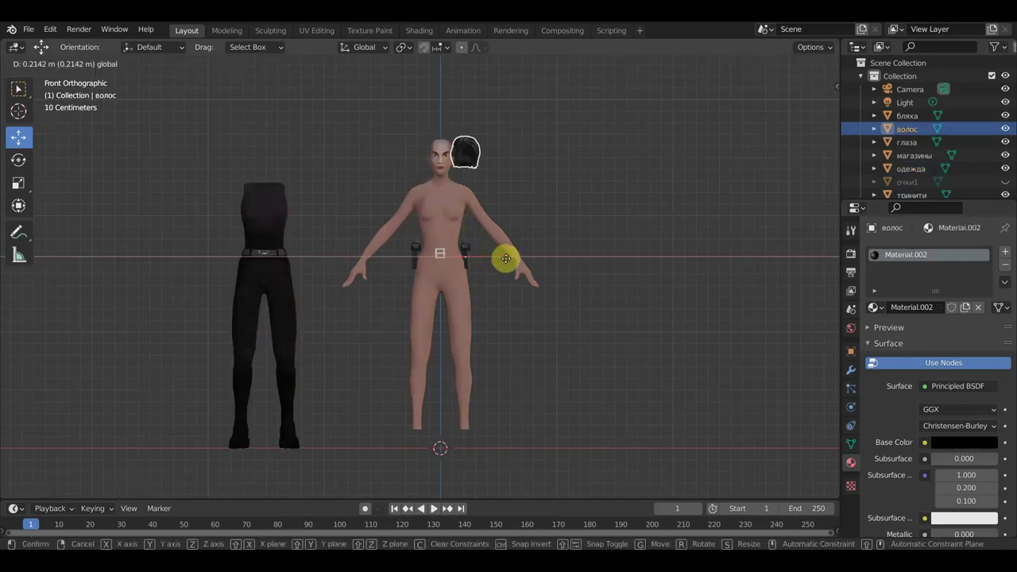
# Move the holsters магазины, buckle бляха and eyes глаза out to the right of the body.
pyautogui.click(464, 254)
pyautogui.moveTo(494, 257); pyautogui.dragTo(683, 261)
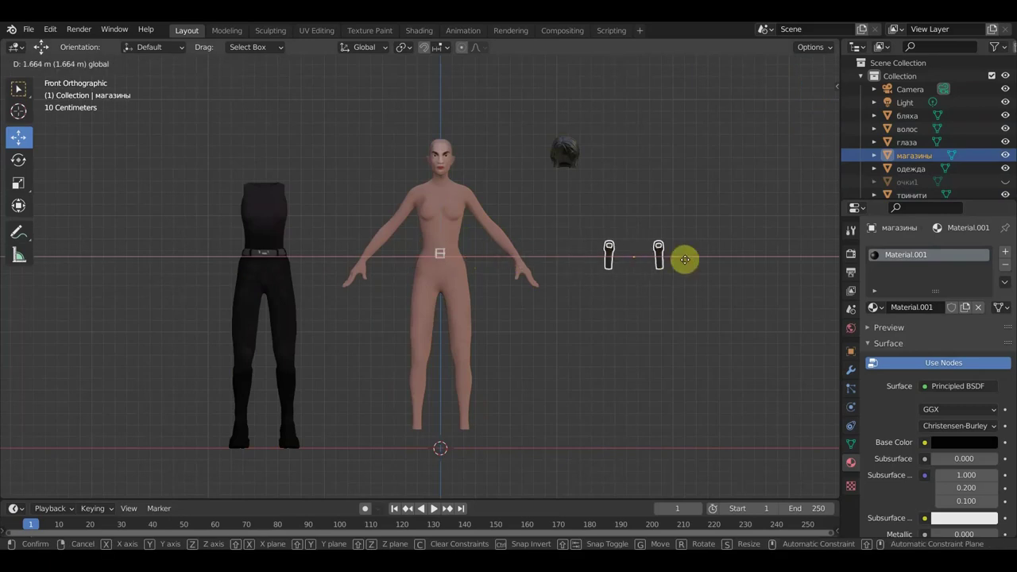
pyautogui.click(443, 256)
pyautogui.moveTo(457, 259); pyautogui.dragTo(613, 262)
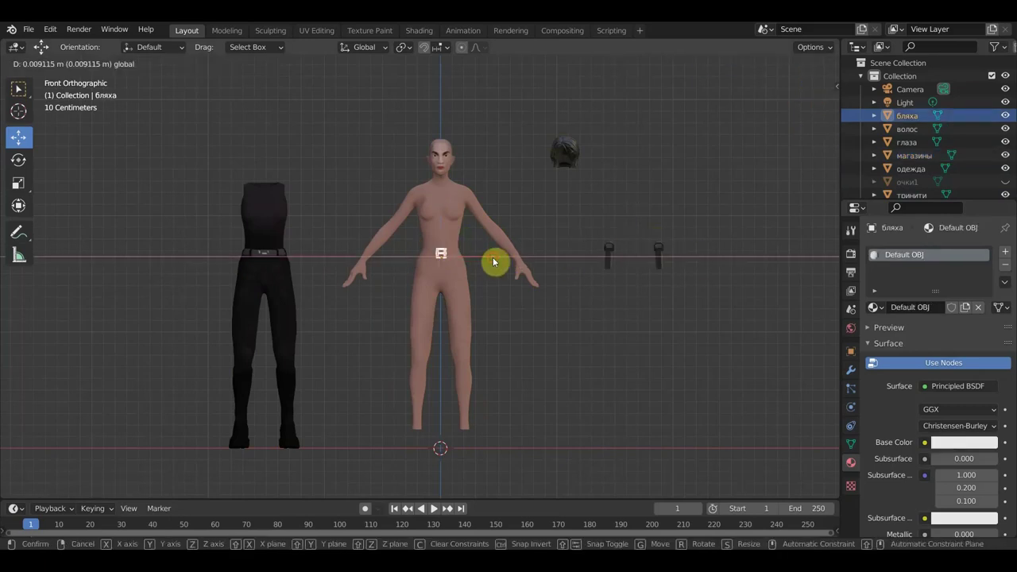
pyautogui.click(444, 159)
pyautogui.click(446, 160)
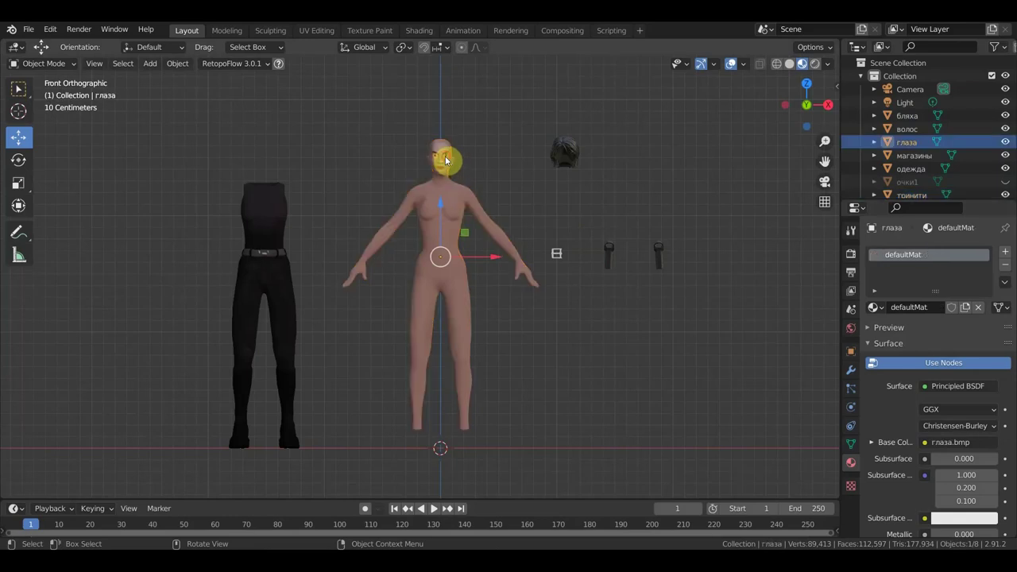
pyautogui.click(566, 260)
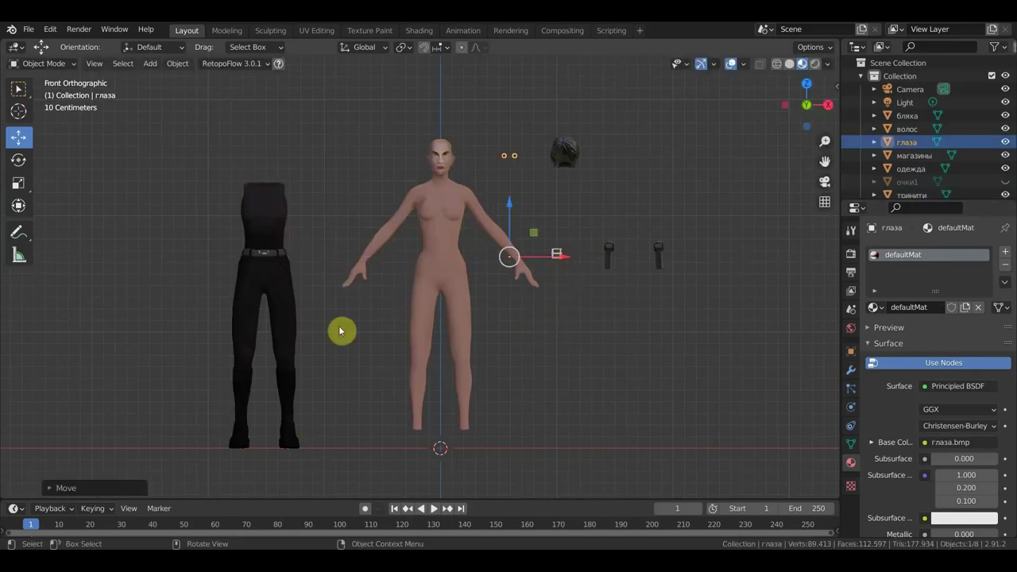
# Orbit the view to inspect the separated pieces from several perspective angles.
pyautogui.moveTo(281, 336); pyautogui.dragTo(390, 357, button='middle')
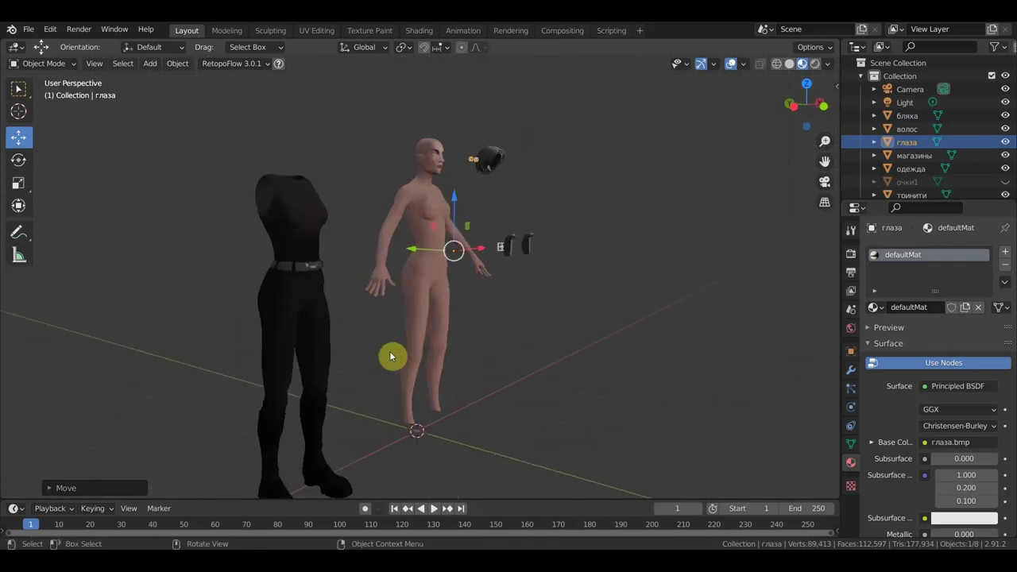
pyautogui.scroll(2, 305, 332)
pyautogui.moveTo(243, 310); pyautogui.dragTo(166, 313, button='middle')
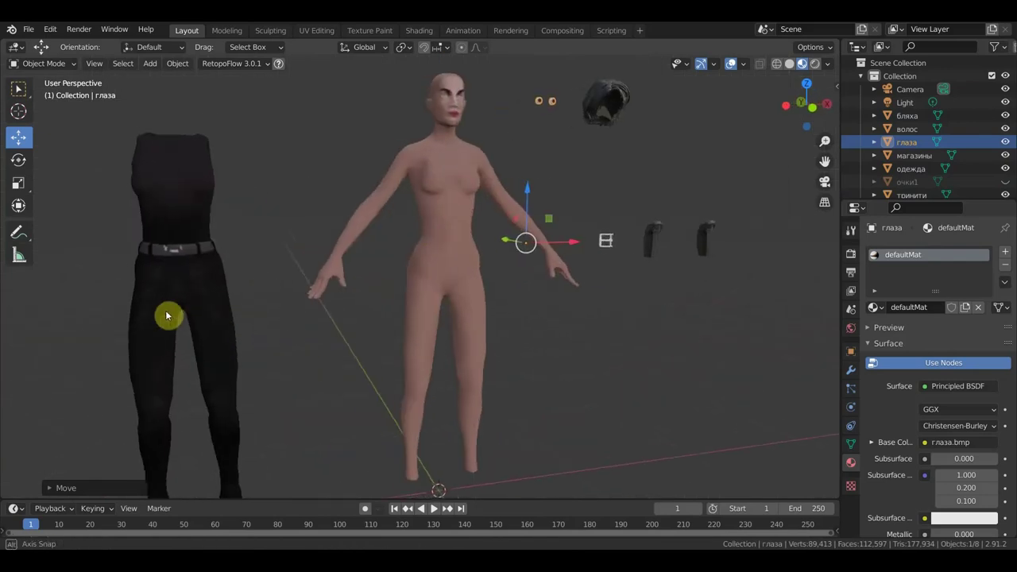
pyautogui.scroll(-2, 166, 313)
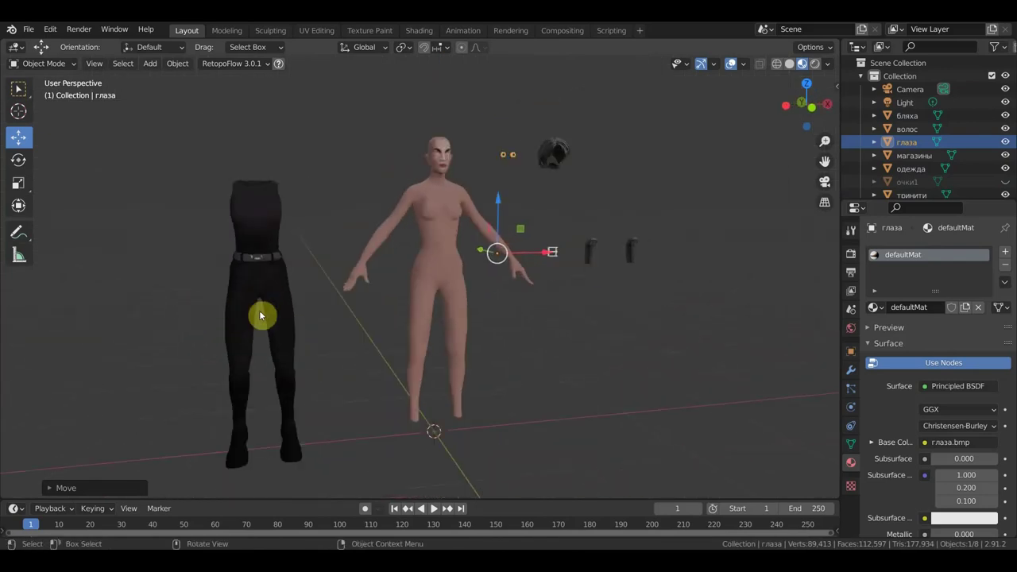
pyautogui.moveTo(286, 316); pyautogui.dragTo(210, 268, button='middle')
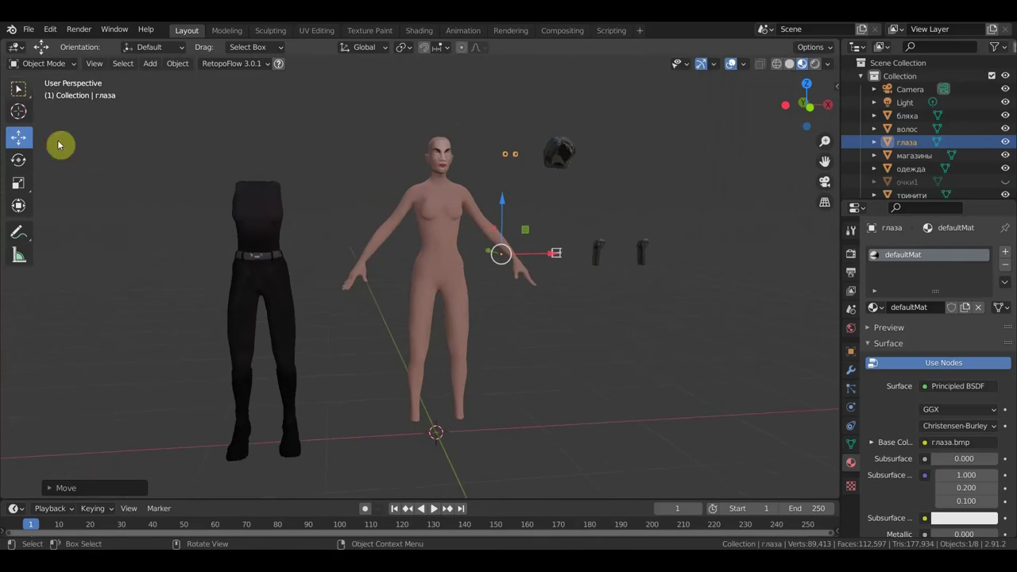
pyautogui.click(30, 30)
pyautogui.moveTo(80, 70)
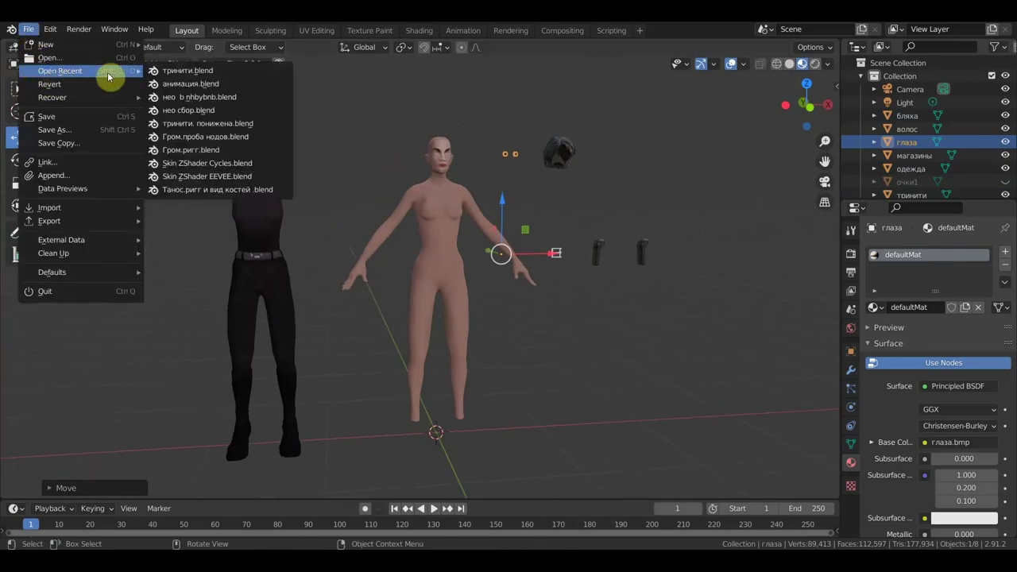
# Load the recent file нео сбор.blend and orbit around the male character's head.
pyautogui.click(202, 102)
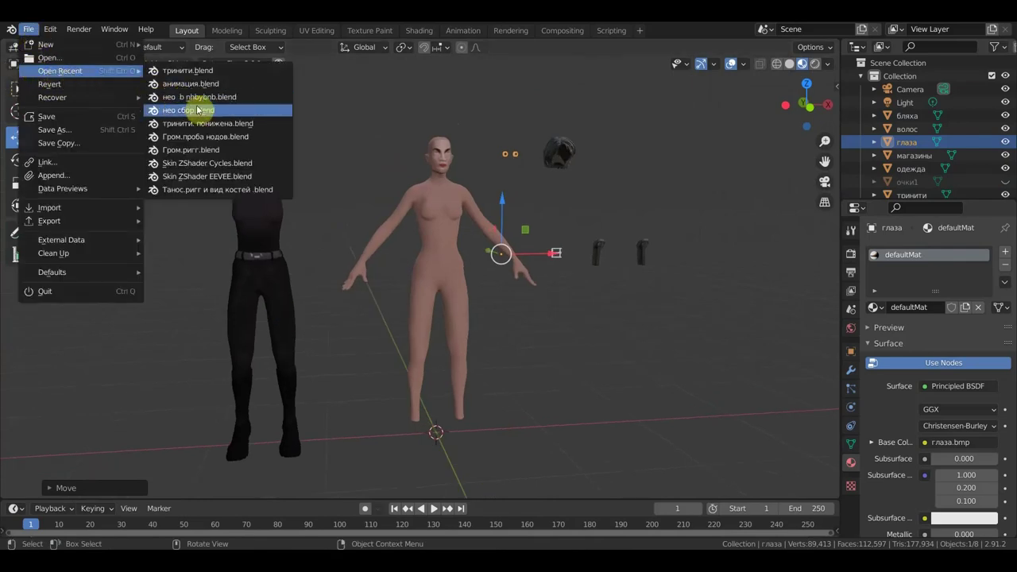
pyautogui.moveTo(676, 341)
pyautogui.mouseDown(button='middle')
pyautogui.moveTo(613, 347)
pyautogui.moveTo(547, 490)
pyautogui.mouseUp(button='middle')
pyautogui.scroll(5, 613, 347)
pyautogui.keyDown('shift'); pyautogui.moveTo(646, 179); pyautogui.dragTo(649, 386, button='middle'); pyautogui.keyUp('shift')
pyautogui.scroll(3, 590, 342)
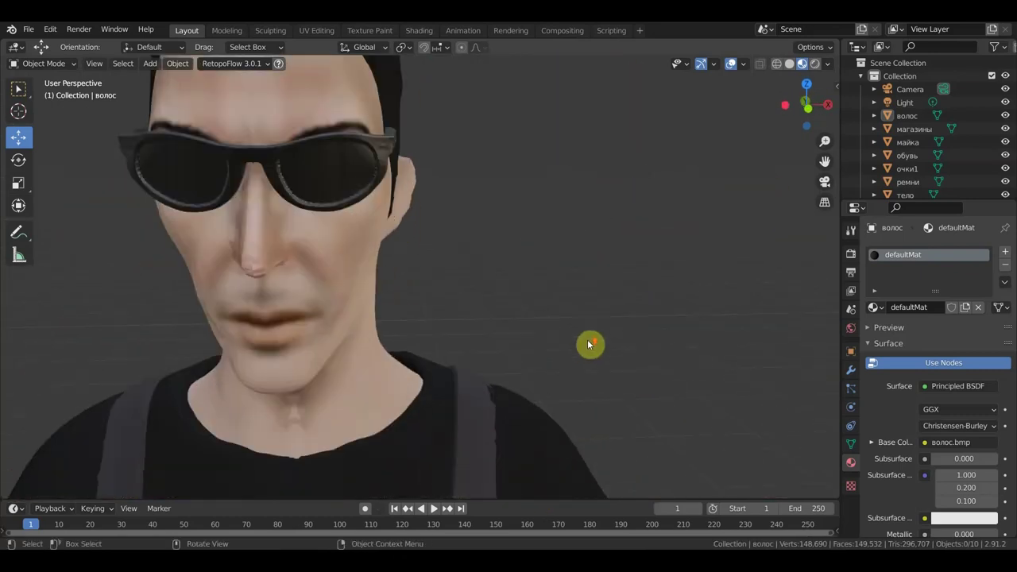
pyautogui.scroll(-2, 595, 336)
pyautogui.moveTo(595, 336)
pyautogui.mouseDown(button='middle')
pyautogui.moveTo(617, 325)
pyautogui.moveTo(606, 326)
pyautogui.mouseUp(button='middle')
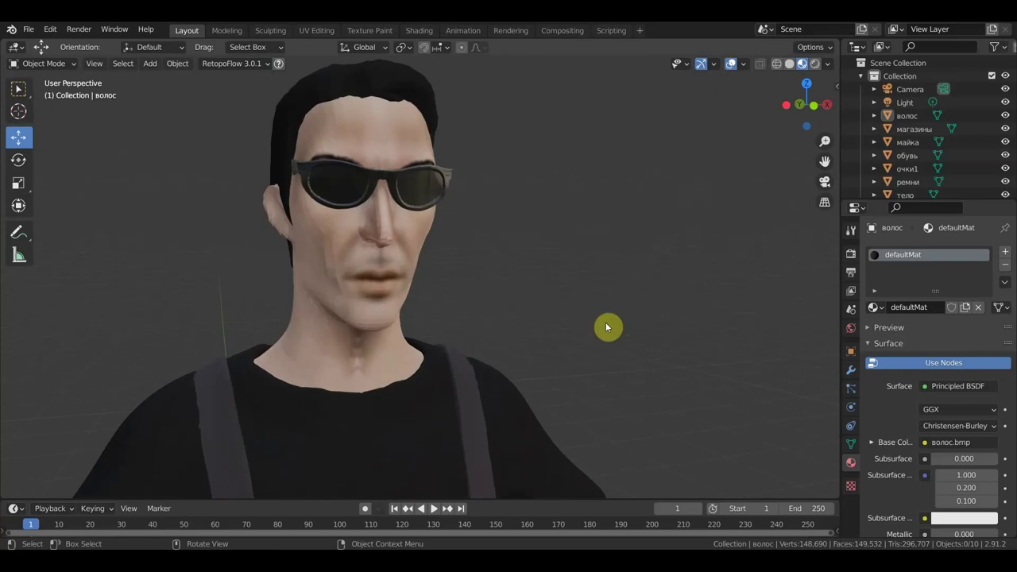
# Select the character's body mesh тело.
pyautogui.click(315, 249)
pyautogui.rightClick(313, 250)
pyautogui.press('Escape')
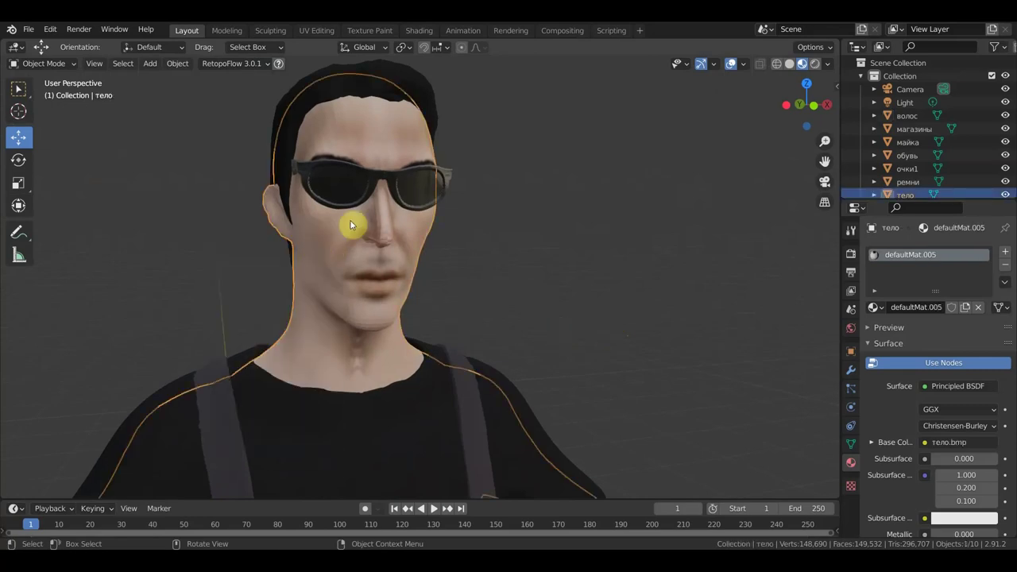
# In the Shading workspace, link the body texture's Color output to Subsurface Color.
pyautogui.click(426, 32)
pyautogui.scroll(-1, 417, 387)
pyautogui.moveTo(454, 367); pyautogui.dragTo(370, 379)
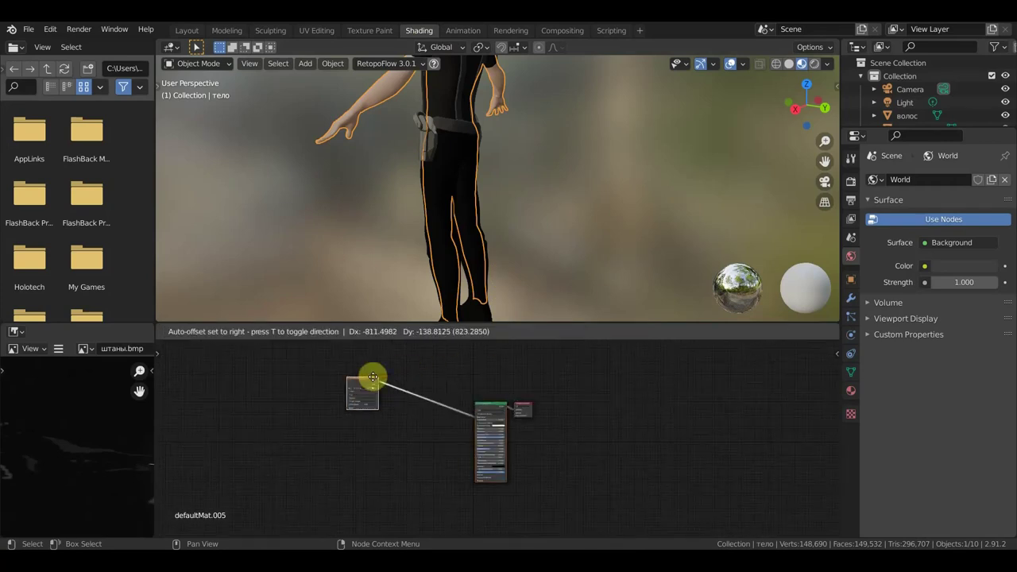
pyautogui.scroll(2, 548, 416)
pyautogui.scroll(1, 548, 421)
pyautogui.moveTo(548, 421); pyautogui.dragTo(644, 460, button='middle')
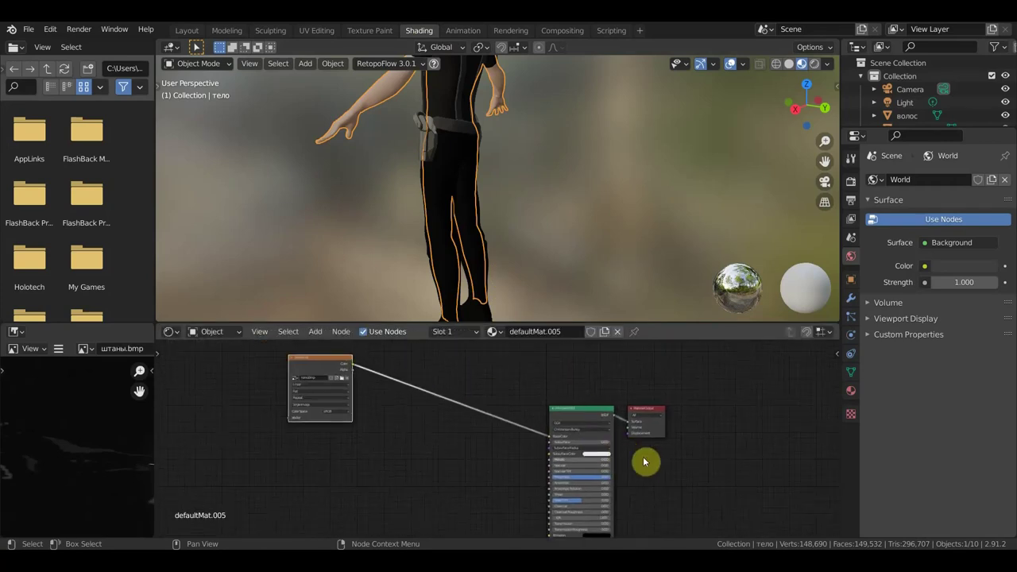
pyautogui.moveTo(354, 367); pyautogui.dragTo(541, 461)
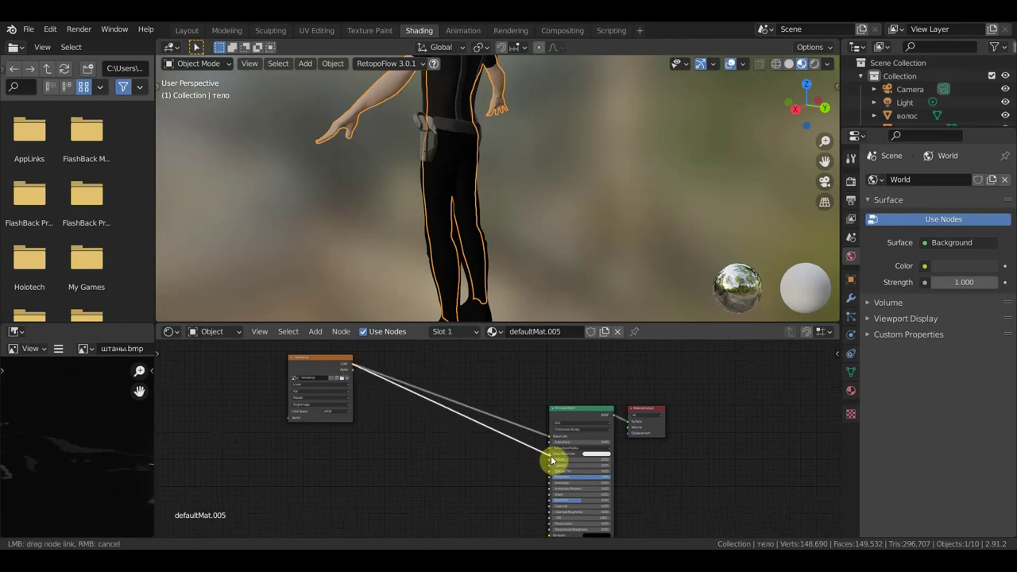
pyautogui.moveTo(549, 460); pyautogui.dragTo(549, 458)
# Set the skin's Specular to 0.509 and Roughness to 0.778.
pyautogui.scroll(1, 429, 437)
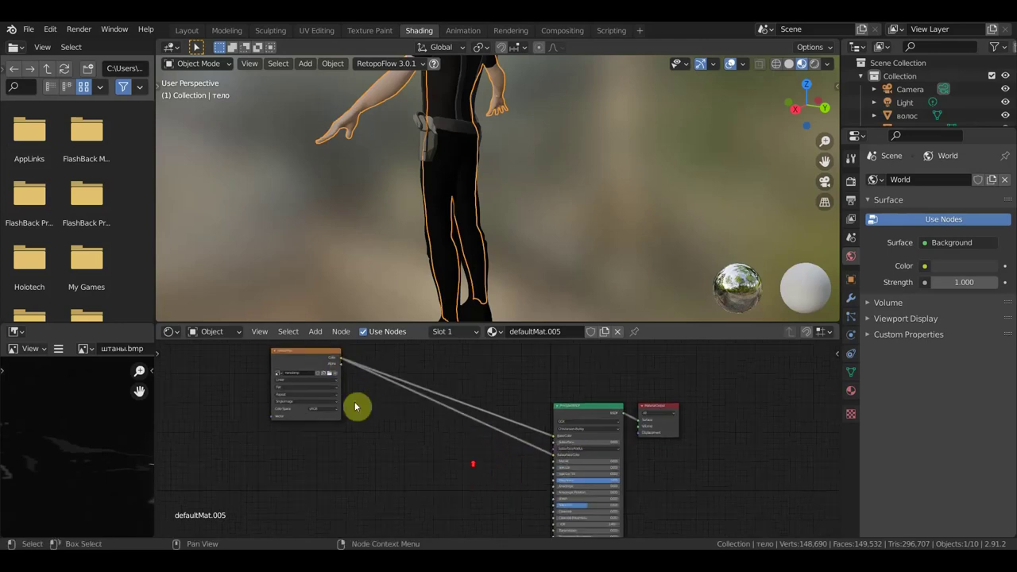
pyautogui.scroll(2, 343, 414)
pyautogui.scroll(2, 343, 414)
pyautogui.moveTo(352, 431); pyautogui.dragTo(175, 395, button='middle')
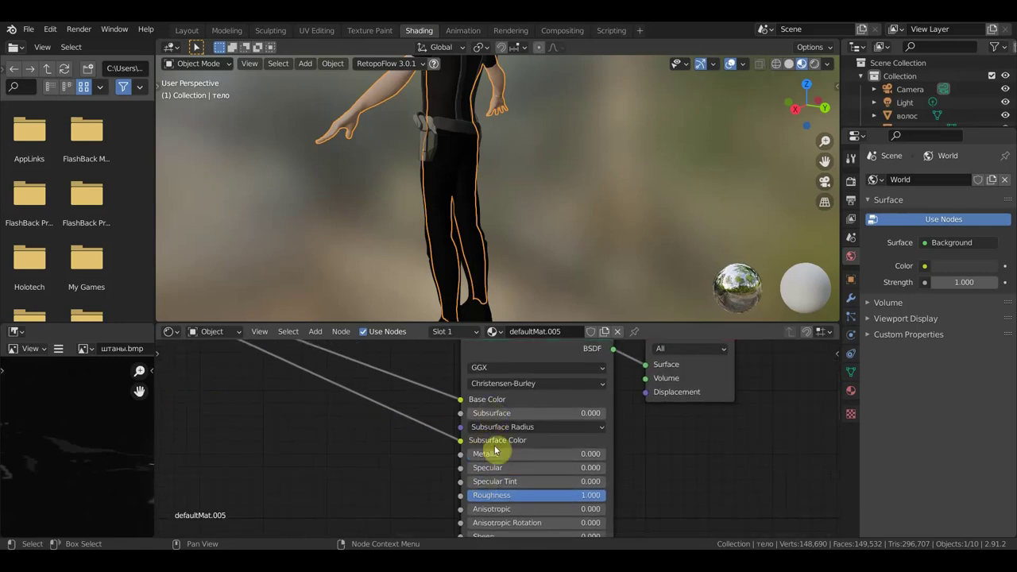
pyautogui.scroll(-1, 596, 431)
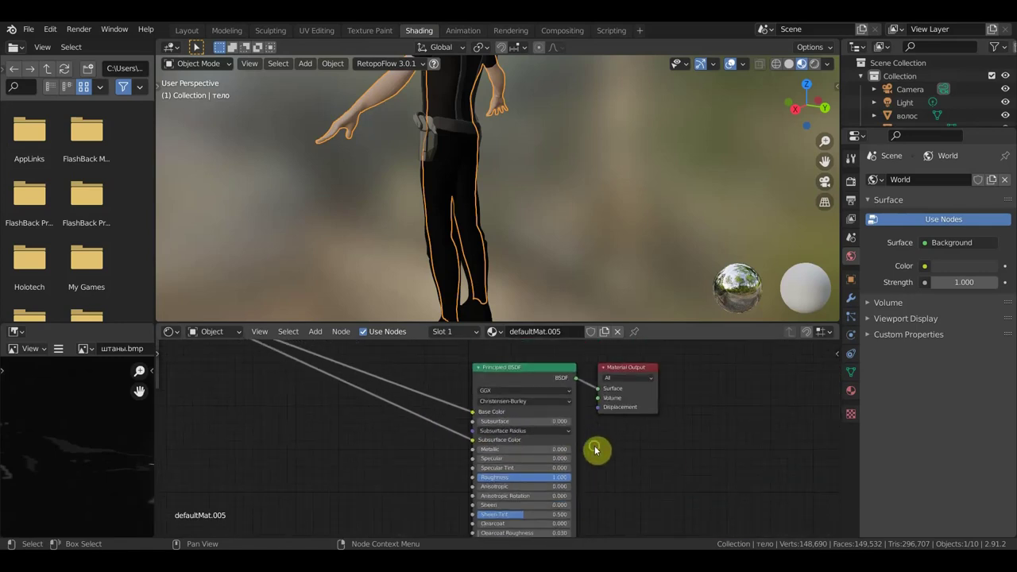
pyautogui.moveTo(594, 447); pyautogui.dragTo(581, 394, button='middle')
pyautogui.scroll(2, 548, 431)
pyautogui.scroll(1, 540, 427)
pyautogui.moveTo(444, 374); pyautogui.dragTo(509, 374)
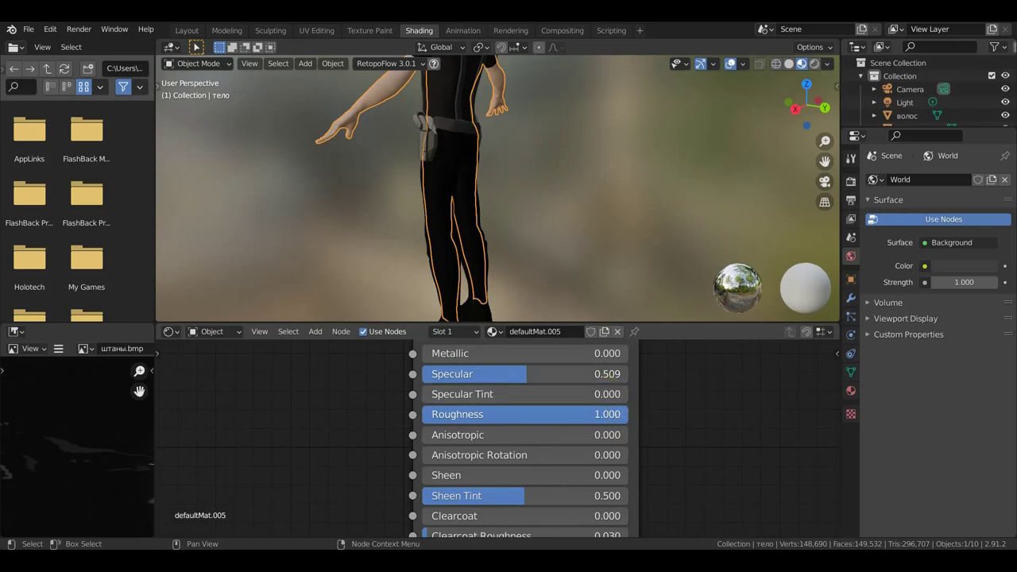
pyautogui.moveTo(568, 414); pyautogui.dragTo(581, 414)
# Set the skin's Subsurface value to 0.029.
pyautogui.moveTo(574, 306)
pyautogui.mouseDown(button='middle')
pyautogui.moveTo(681, 215)
pyautogui.moveTo(665, 75)
pyautogui.moveTo(665, 114)
pyautogui.mouseUp(button='middle')
pyautogui.scroll(2, 665, 114)
pyautogui.moveTo(670, 386); pyautogui.dragTo(690, 495, button='middle')
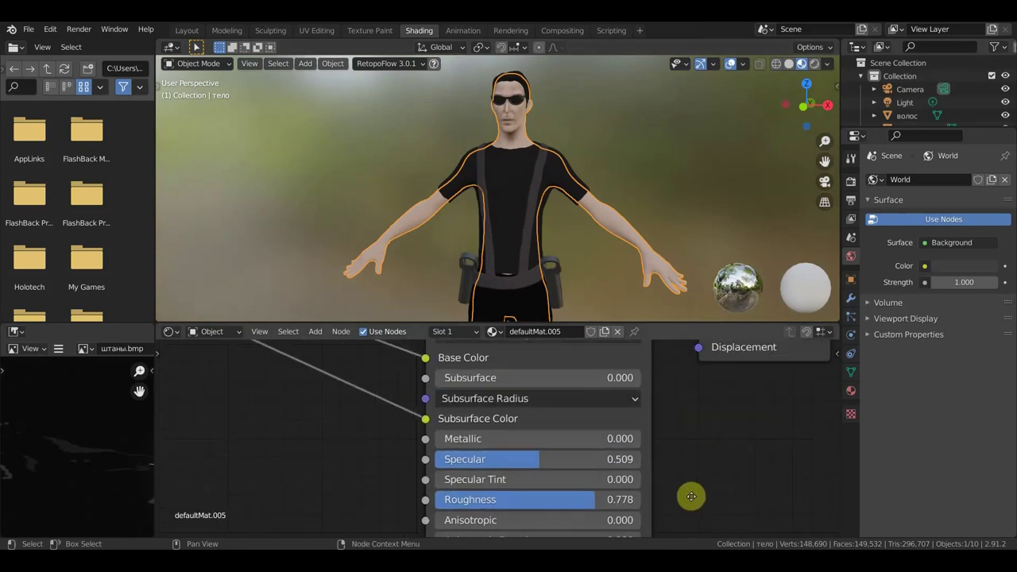
pyautogui.moveTo(442, 382)
pyautogui.mouseDown()
pyautogui.moveTo(429, 382)
pyautogui.moveTo(450, 379)
pyautogui.mouseUp()
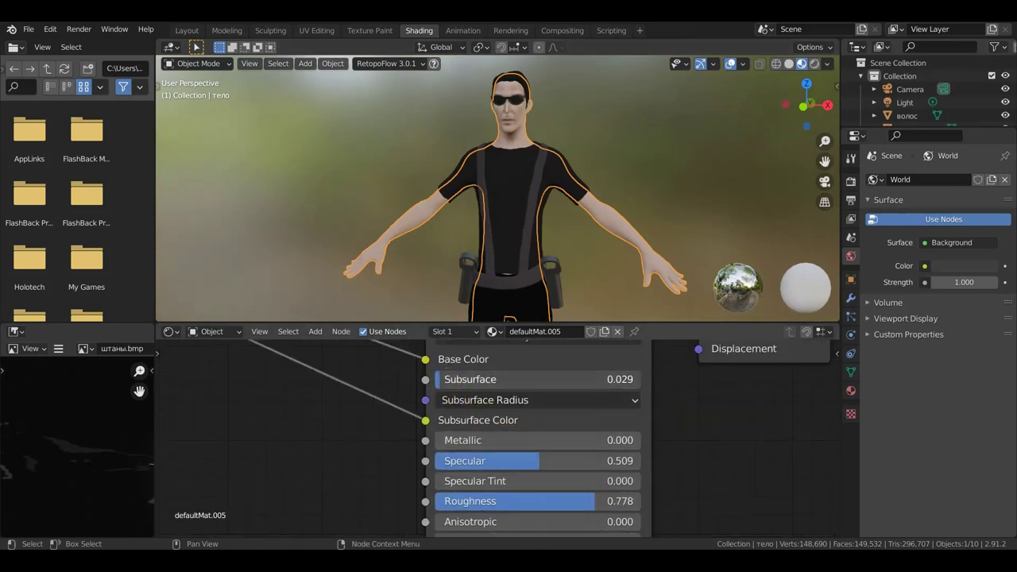
# Zoom in on the character's head to check the skin shading.
pyautogui.scroll(4, 526, 220)
pyautogui.keyDown('shift'); pyautogui.moveTo(549, 202); pyautogui.dragTo(507, 75, button='middle'); pyautogui.keyUp('shift')
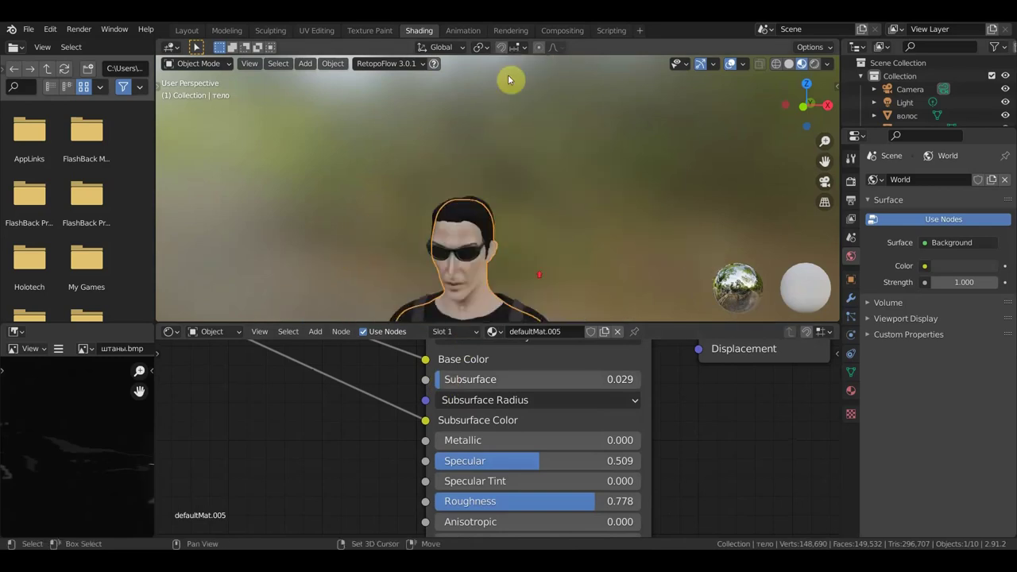
pyautogui.moveTo(538, 182)
pyautogui.keyDown('shift'); pyautogui.mouseDown(button='middle')
pyautogui.moveTo(558, 166)
pyautogui.moveTo(542, 120)
pyautogui.moveTo(583, 187)
pyautogui.moveTo(540, 183)
pyautogui.mouseUp(button='middle'); pyautogui.keyUp('shift')
pyautogui.scroll(3, 559, 175)
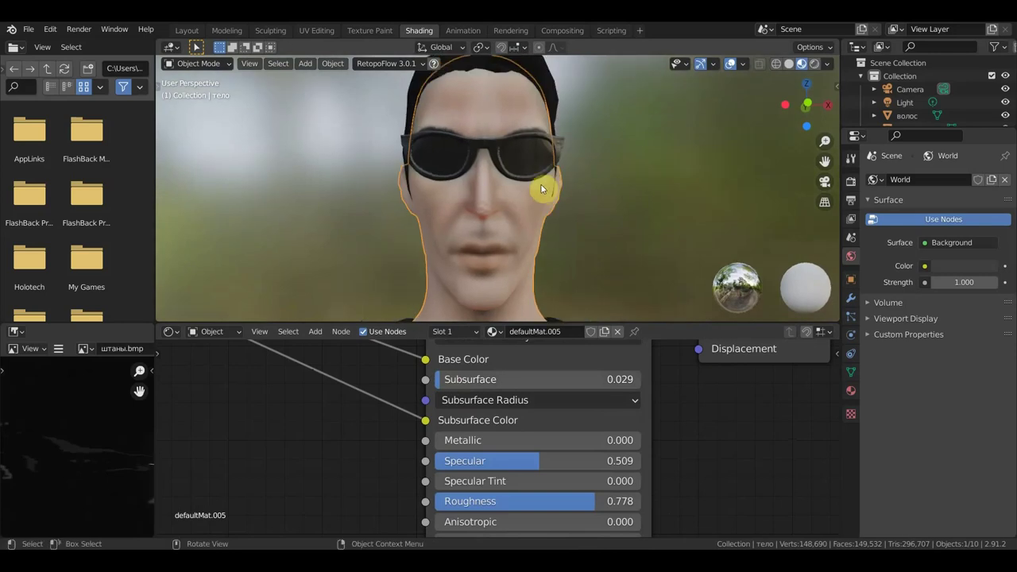
pyautogui.scroll(-3, 527, 181)
pyautogui.scroll(-3, 534, 174)
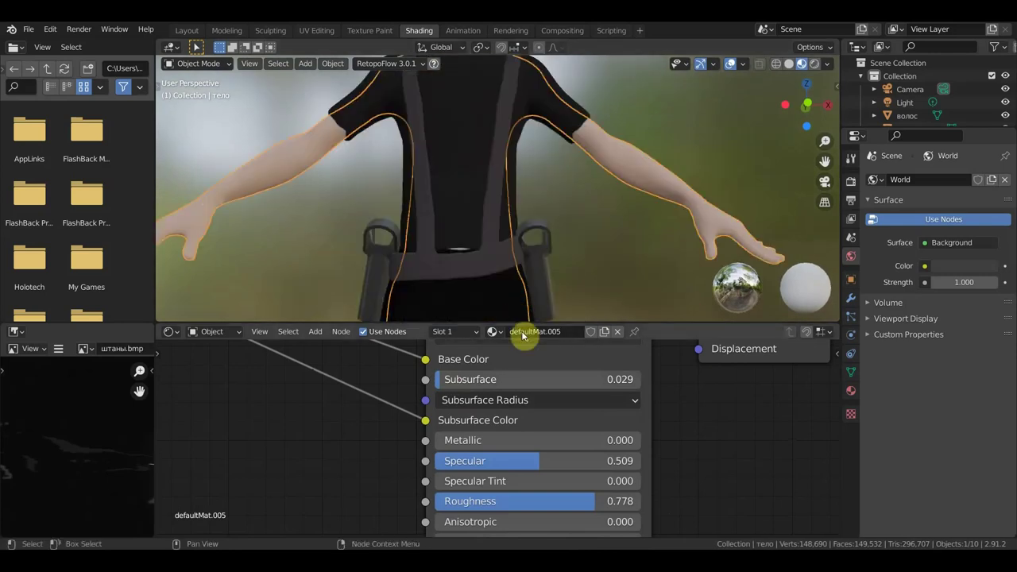
pyautogui.scroll(-1, 536, 243)
# Select the boots, then the trousers to show material defaultMat.006.
pyautogui.moveTo(534, 238)
pyautogui.keyDown('shift'); pyautogui.mouseDown(button='middle')
pyautogui.moveTo(529, 123)
pyautogui.moveTo(527, 202)
pyautogui.moveTo(551, 211)
pyautogui.moveTo(529, 265)
pyautogui.moveTo(545, 188)
pyautogui.mouseUp(button='middle'); pyautogui.keyUp('shift')
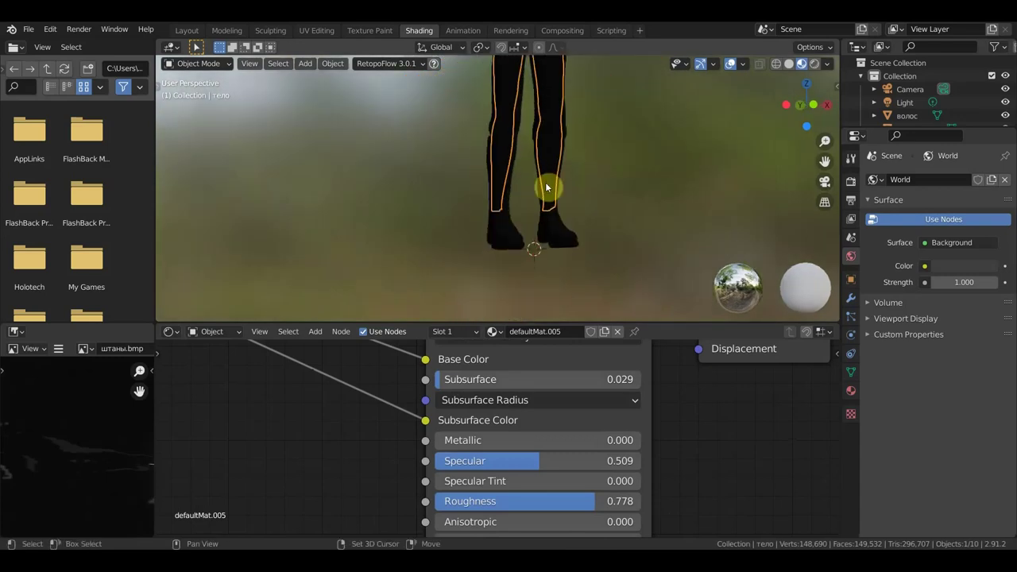
pyautogui.click(511, 238)
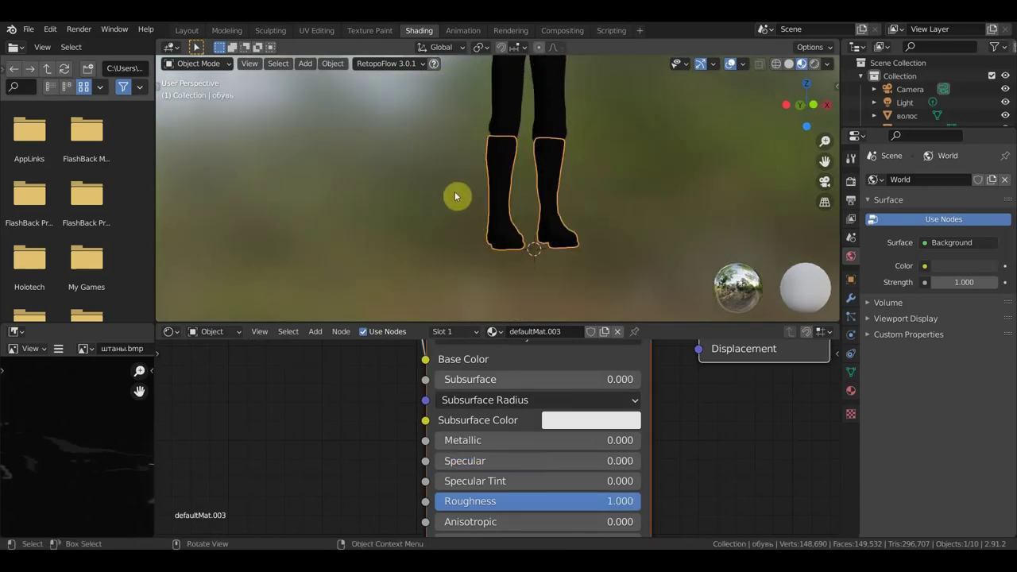
pyautogui.keyDown('shift'); pyautogui.moveTo(457, 194); pyautogui.dragTo(459, 271, button='middle'); pyautogui.keyUp('shift')
pyautogui.click(463, 254)
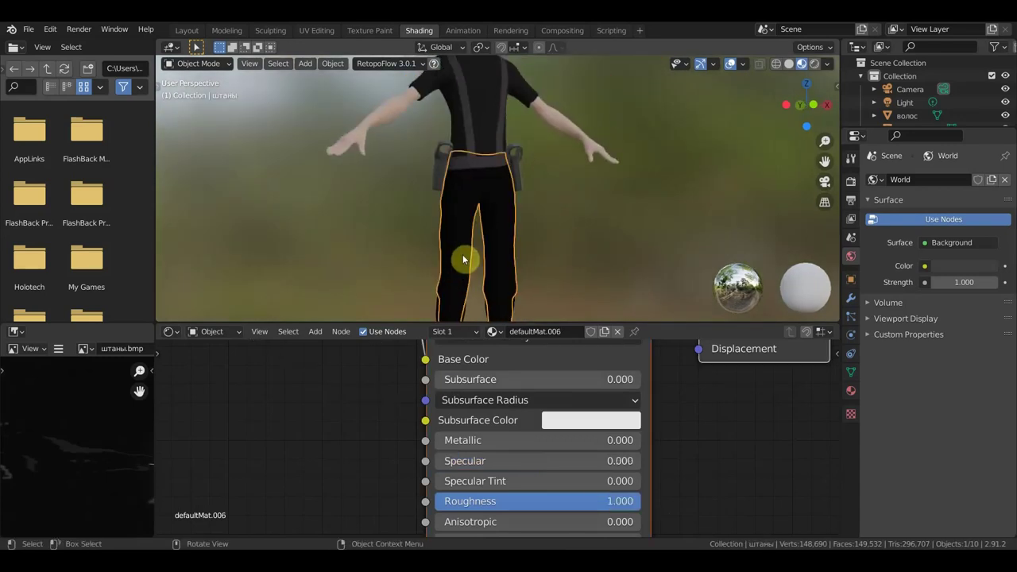
pyautogui.scroll(-2, 397, 427)
pyautogui.scroll(-4, 388, 430)
pyautogui.scroll(-2, 397, 426)
pyautogui.scroll(-1, 437, 406)
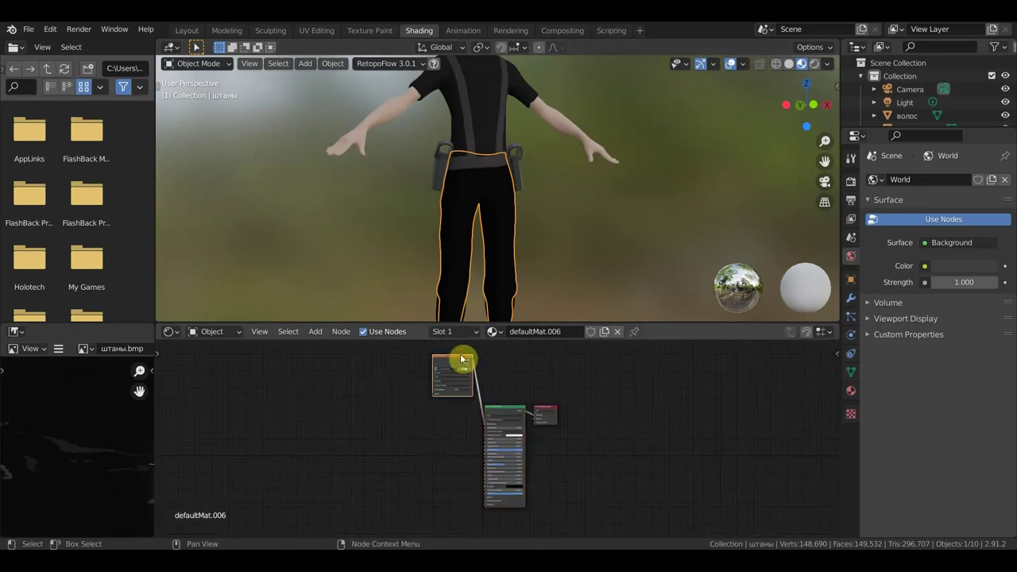
# Drop a Bright/Contrast node onto the trousers' texture-to-Base Color link.
pyautogui.moveTo(461, 359); pyautogui.dragTo(371, 388)
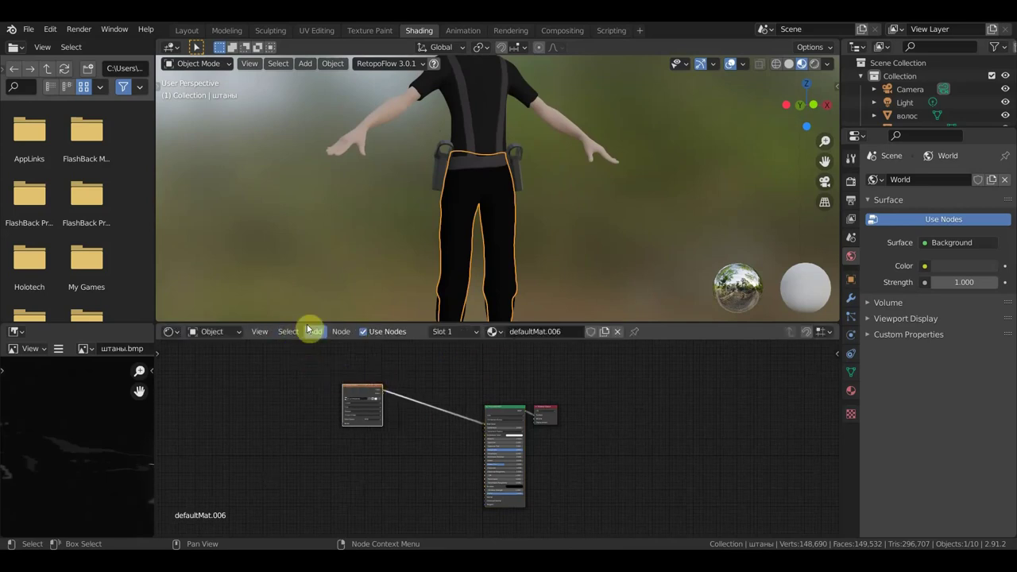
pyautogui.click(315, 331)
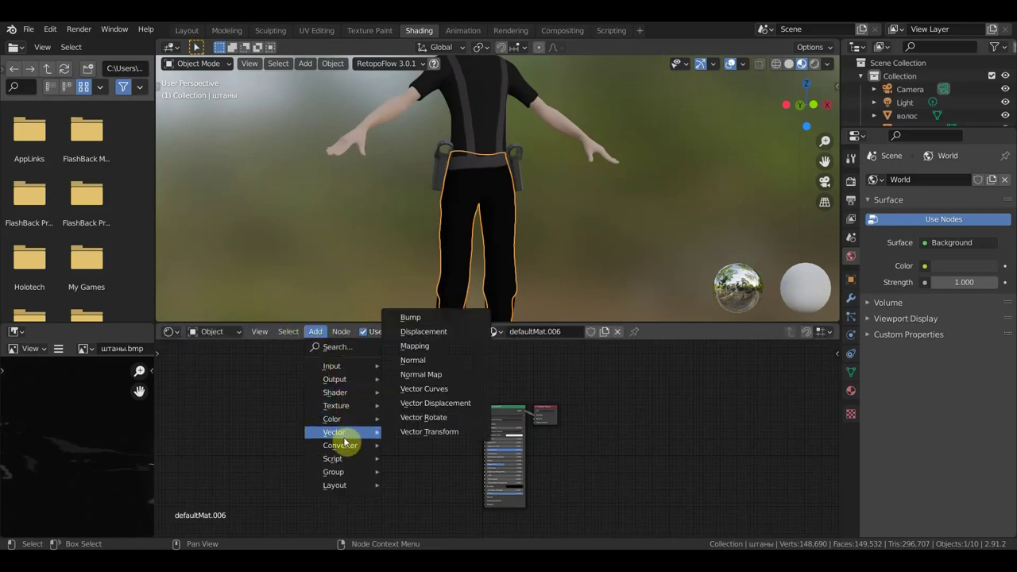
pyautogui.moveTo(332, 418)
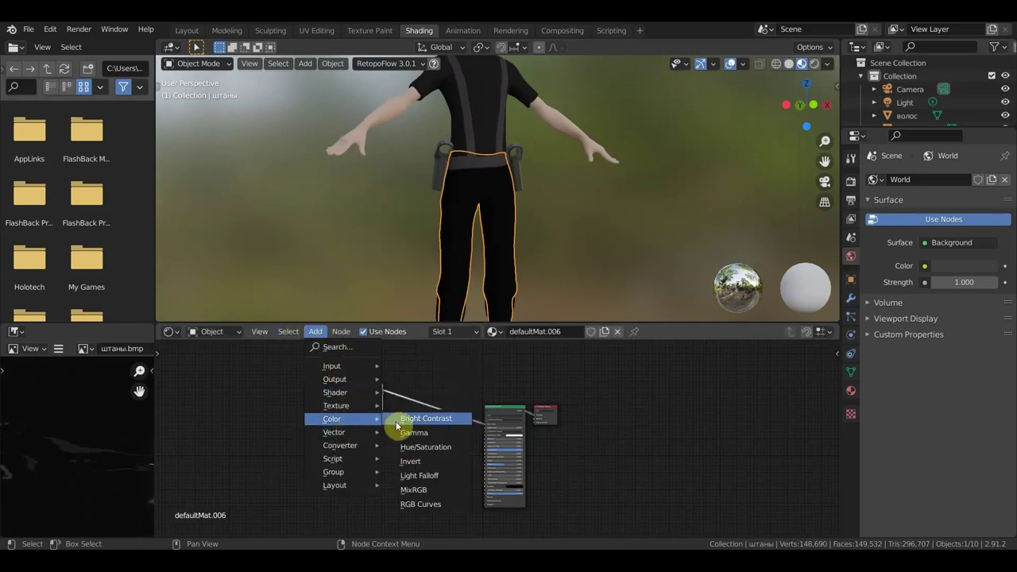
pyautogui.click(431, 421)
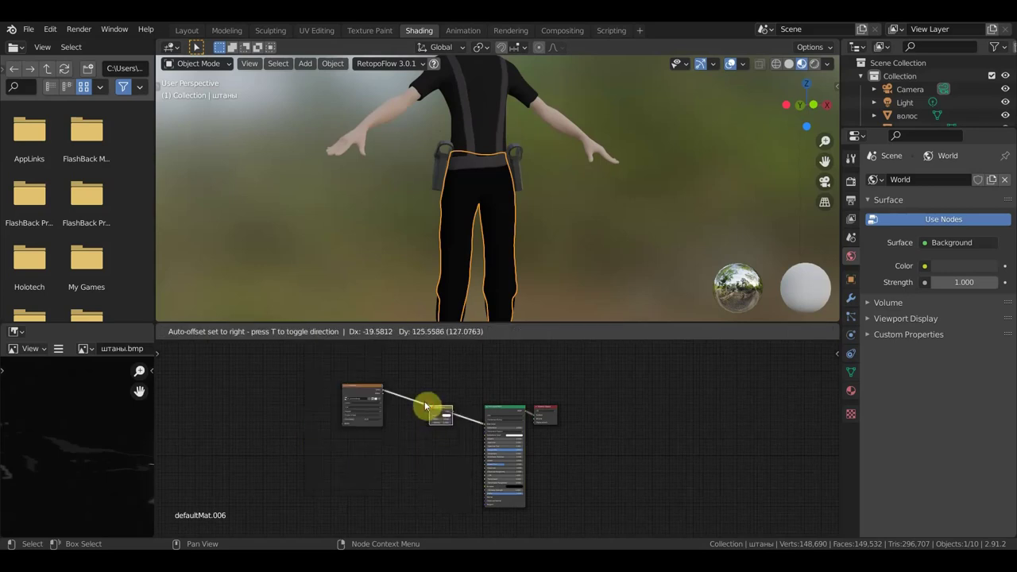
pyautogui.click(429, 433)
pyautogui.press('Home')
pyautogui.scroll(2, 421, 437)
pyautogui.scroll(2, 357, 421)
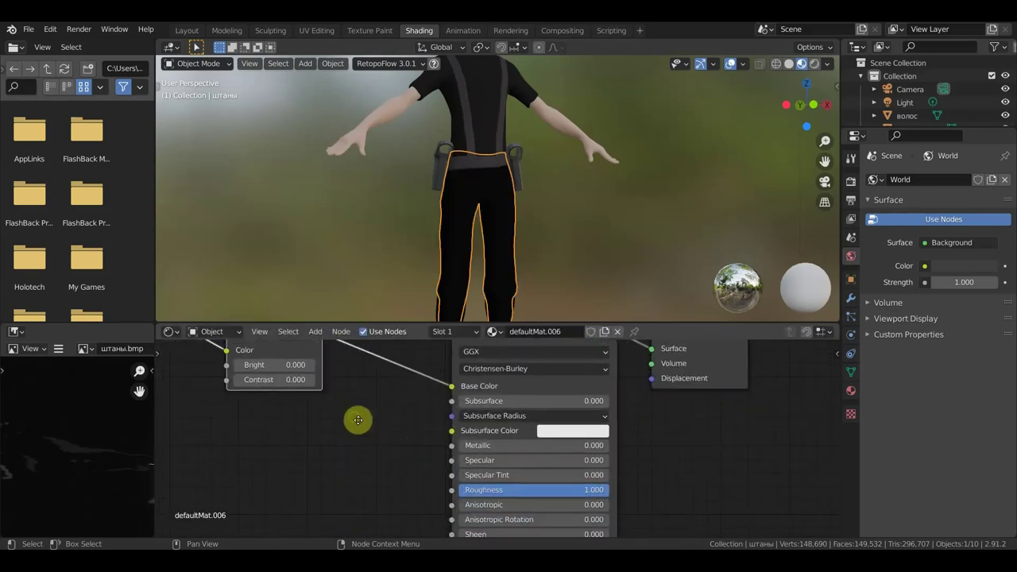
pyautogui.scroll(2, 509, 477)
pyautogui.scroll(1, 508, 480)
pyautogui.scroll(1, 509, 479)
# Set the Bright/Contrast node to Bright 0.010 and Contrast 0.070.
pyautogui.click(432, 411)
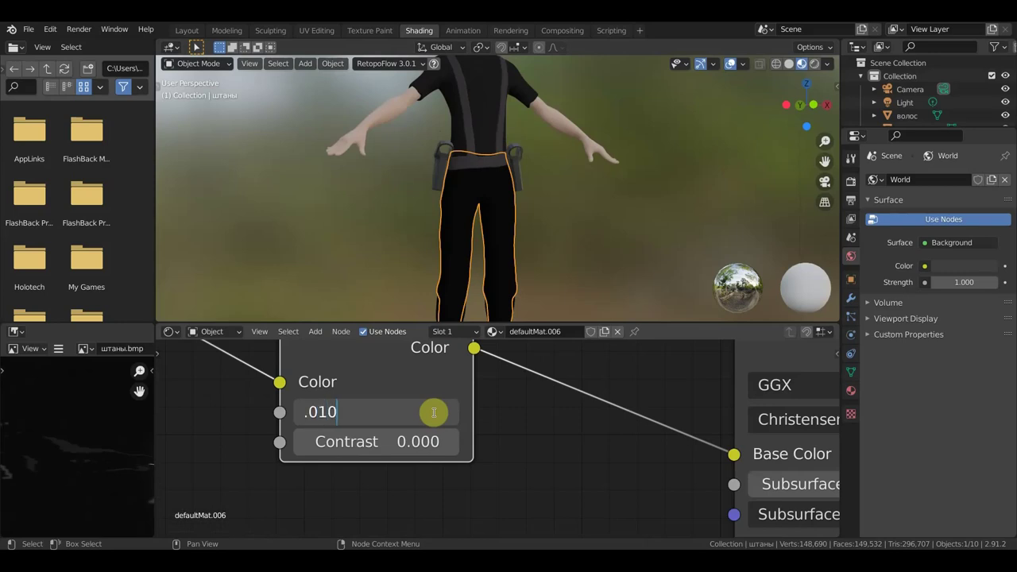
pyautogui.press('Return')
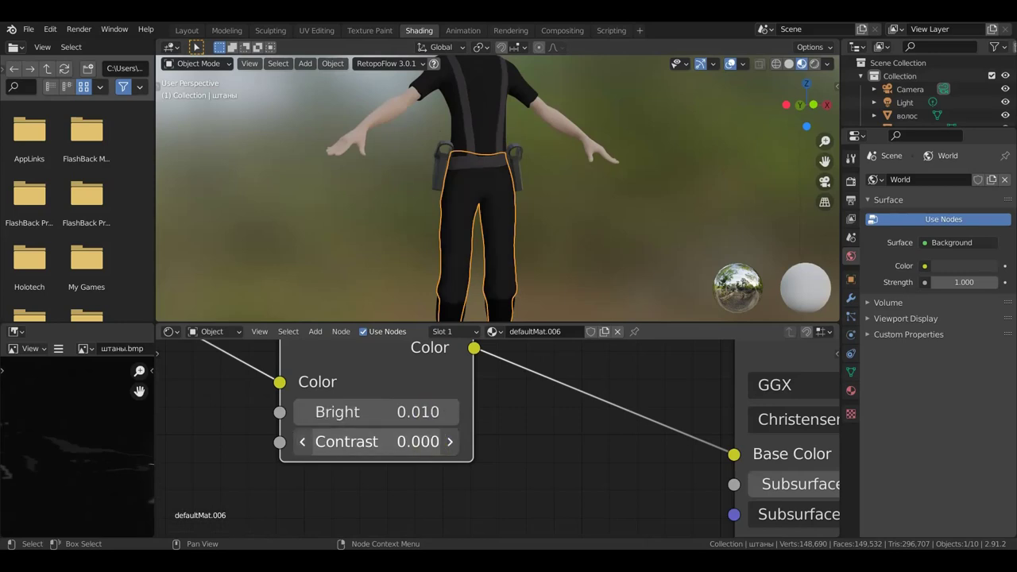
pyautogui.click(419, 442)
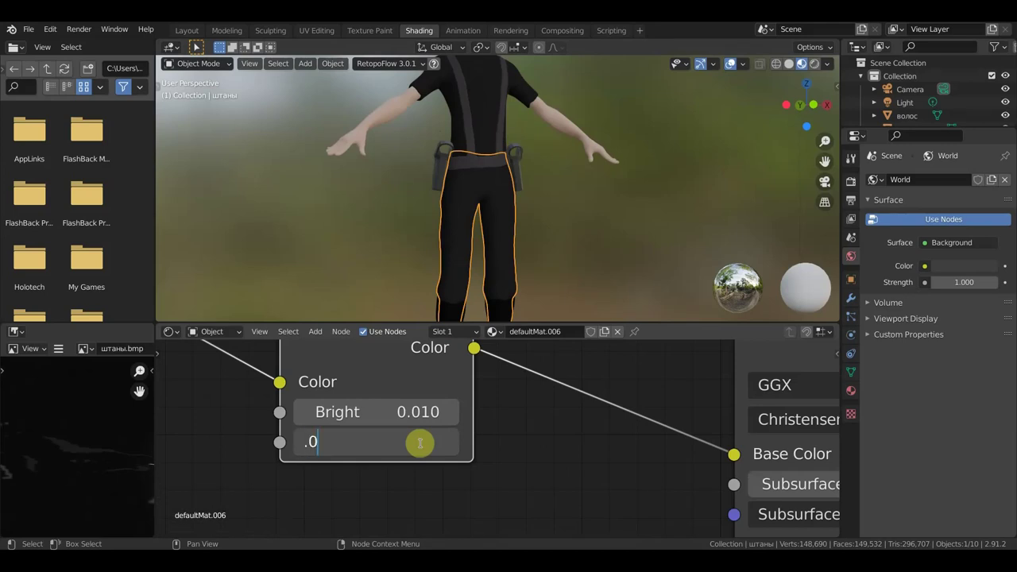
pyautogui.write('70')
pyautogui.press('Return')
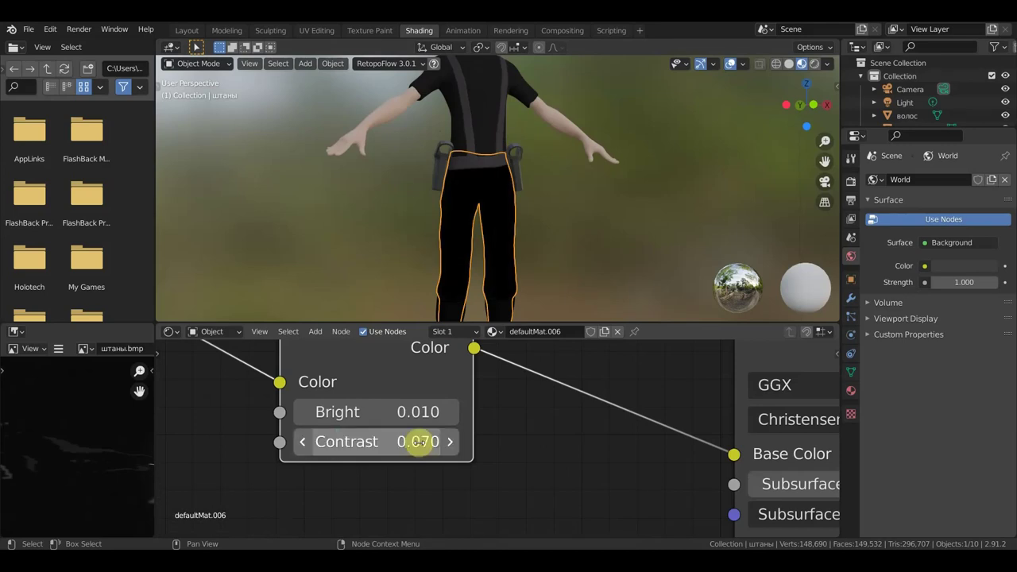
pyautogui.scroll(-1, 577, 453)
pyautogui.scroll(-2, 572, 443)
pyautogui.moveTo(572, 442); pyautogui.dragTo(347, 382, button='middle')
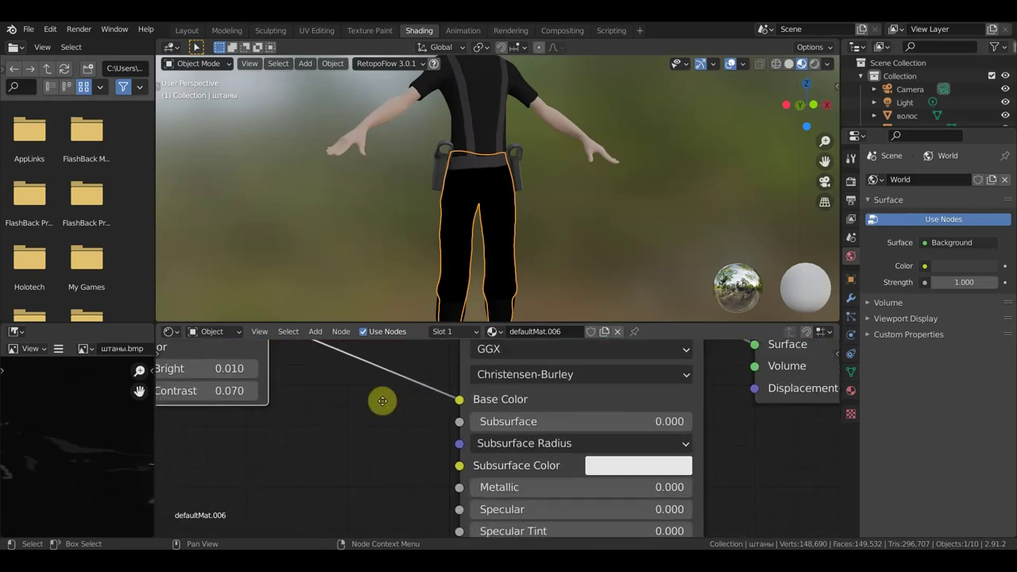
pyautogui.moveTo(737, 474); pyautogui.dragTo(723, 447, button='middle')
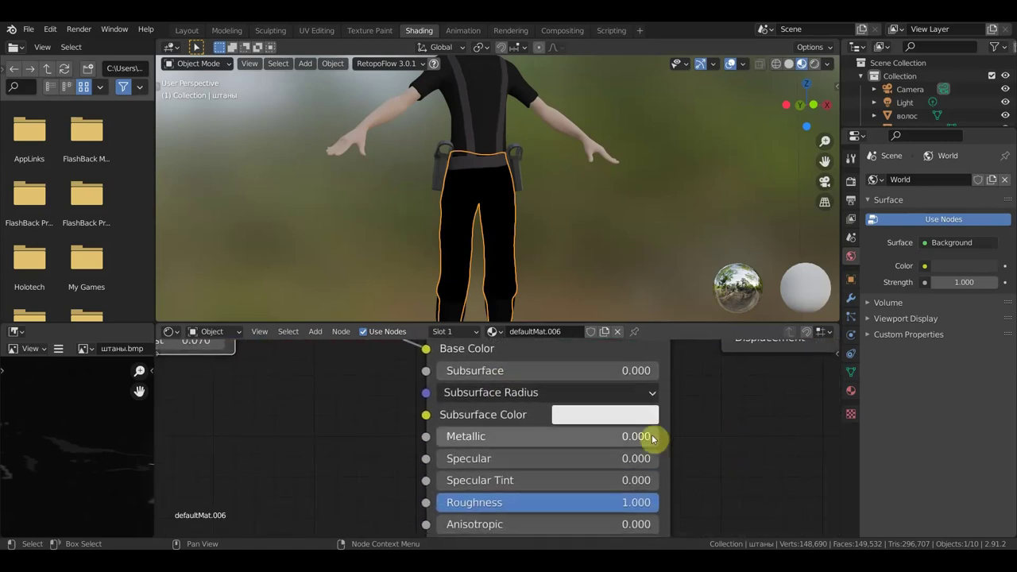
pyautogui.moveTo(471, 460); pyautogui.dragTo(551, 458)
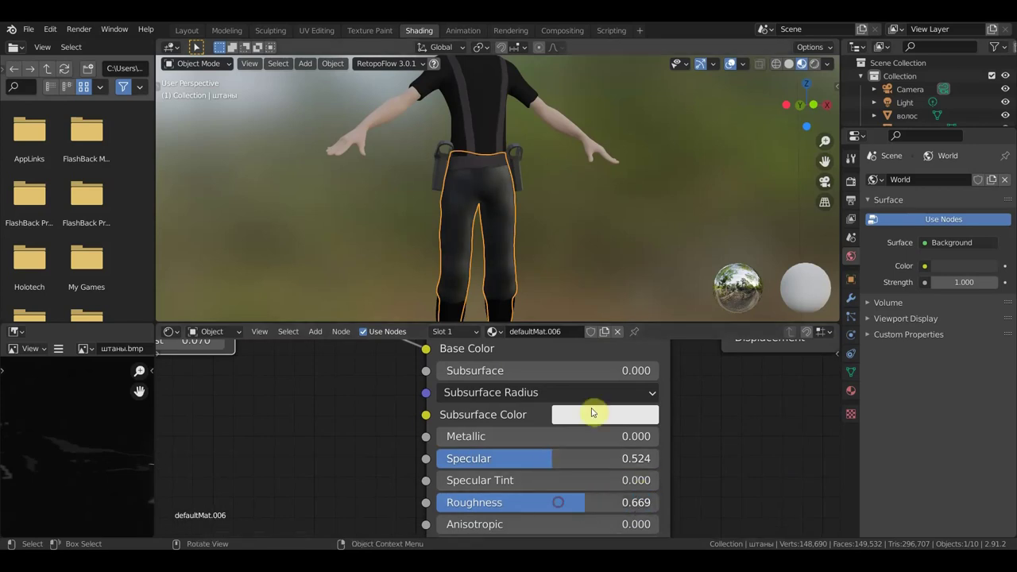
pyautogui.scroll(5, 560, 279)
pyautogui.moveTo(560, 280); pyautogui.dragTo(569, 277, button='middle')
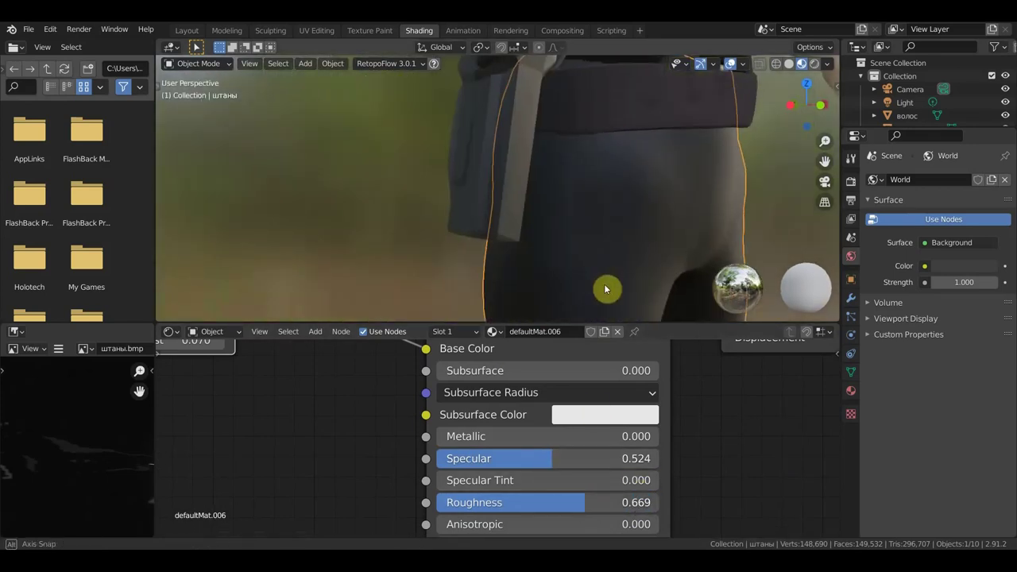
pyautogui.scroll(-3, 556, 270)
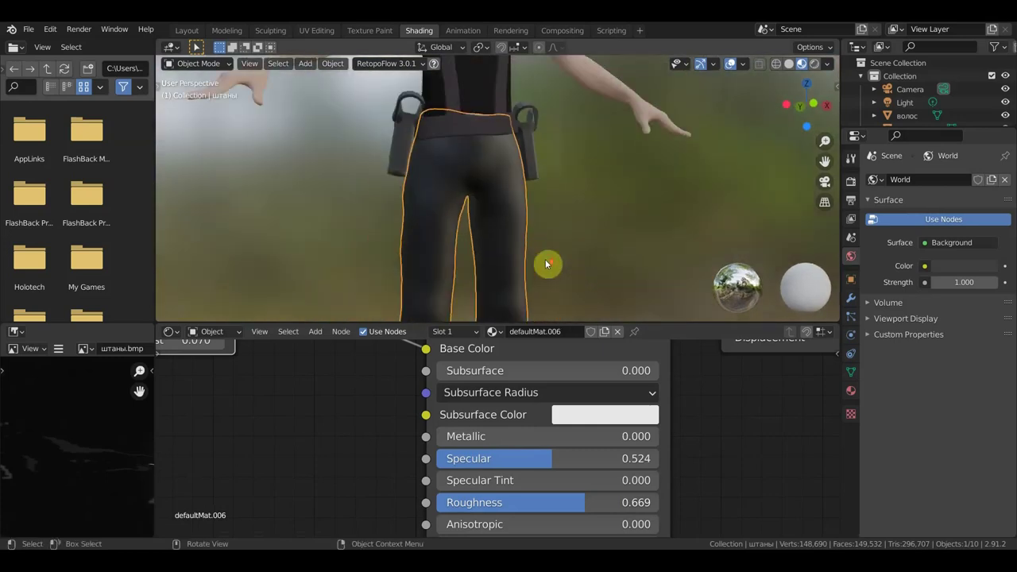
pyautogui.scroll(-2, 545, 259)
pyautogui.scroll(-2, 545, 259)
pyautogui.scroll(-2, 545, 259)
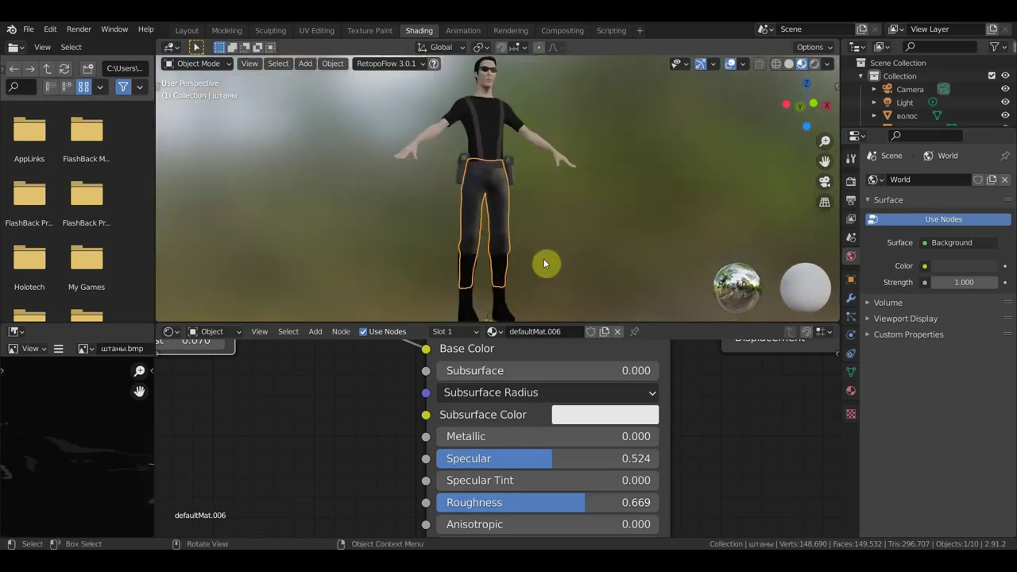
pyautogui.scroll(2, 474, 151)
pyautogui.scroll(3, 473, 151)
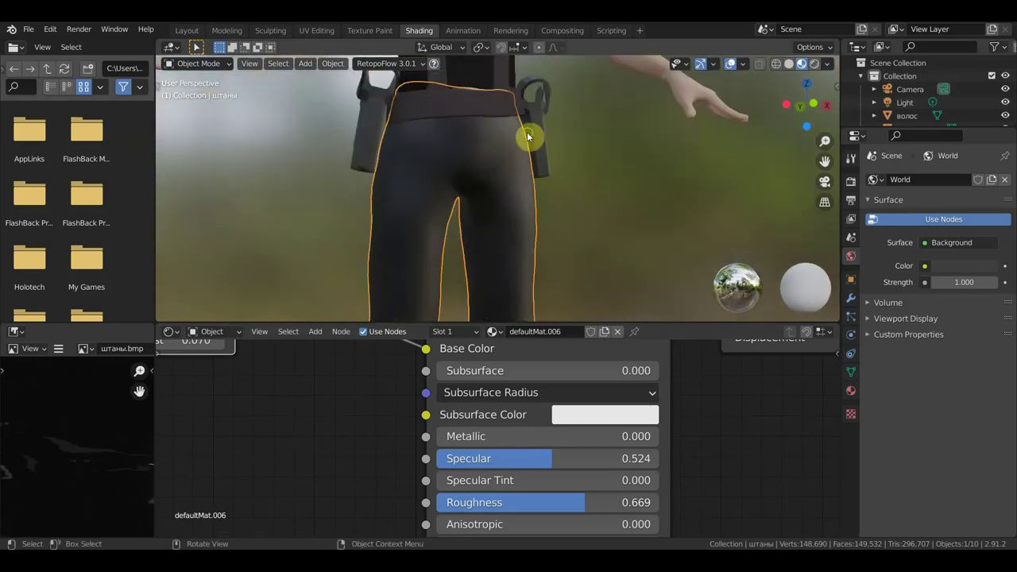
pyautogui.keyDown('shift'); pyautogui.moveTo(528, 136); pyautogui.dragTo(549, 256, button='middle'); pyautogui.keyUp('shift')
pyautogui.scroll(2, 547, 252)
pyautogui.scroll(1, 509, 258)
pyautogui.scroll(1, 517, 274)
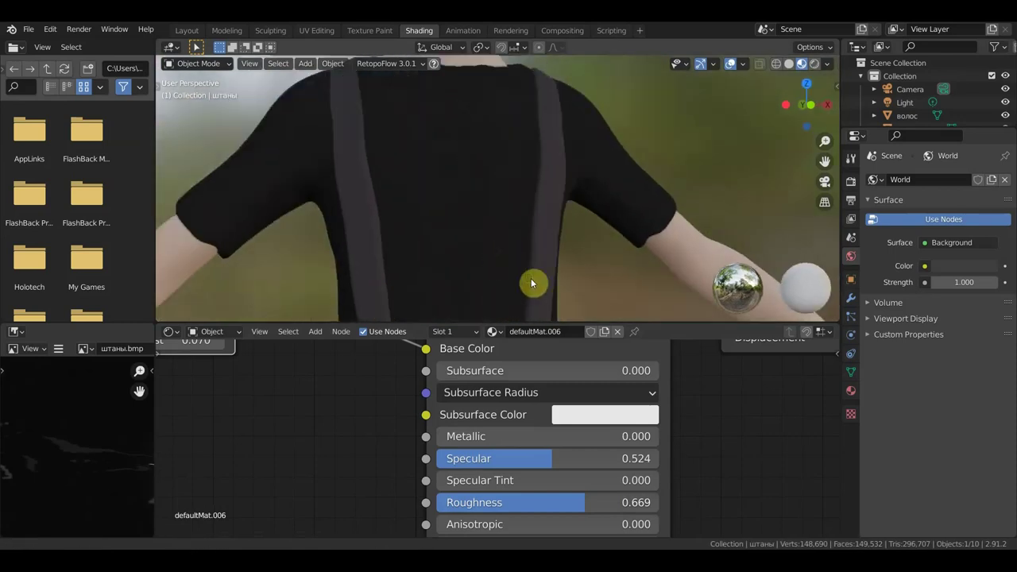
pyautogui.scroll(-1, 531, 278)
pyautogui.click(509, 263)
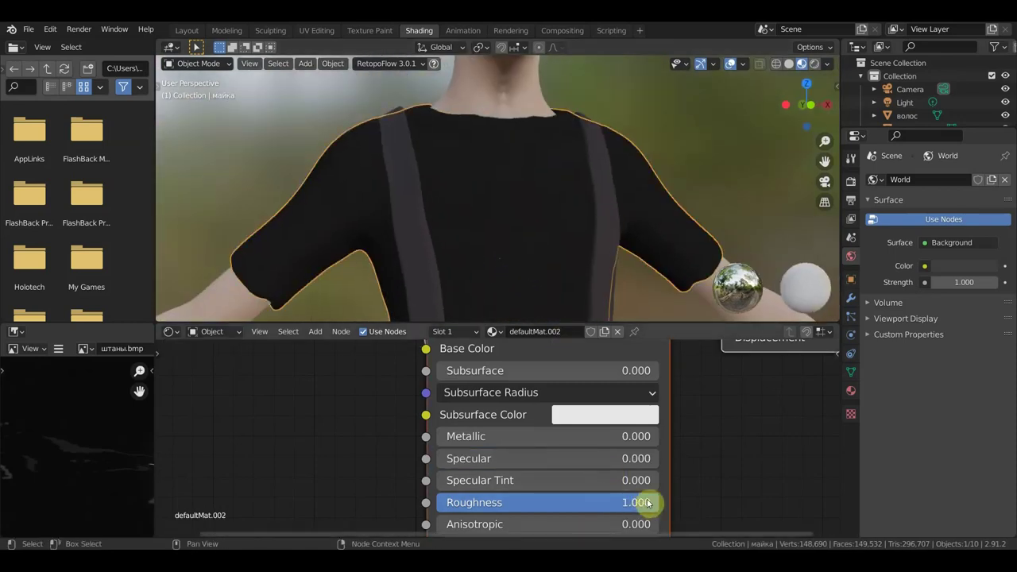
# Set the shirt's Specular to 0.309 and Roughness to 0.964.
pyautogui.moveTo(483, 461); pyautogui.dragTo(506, 459)
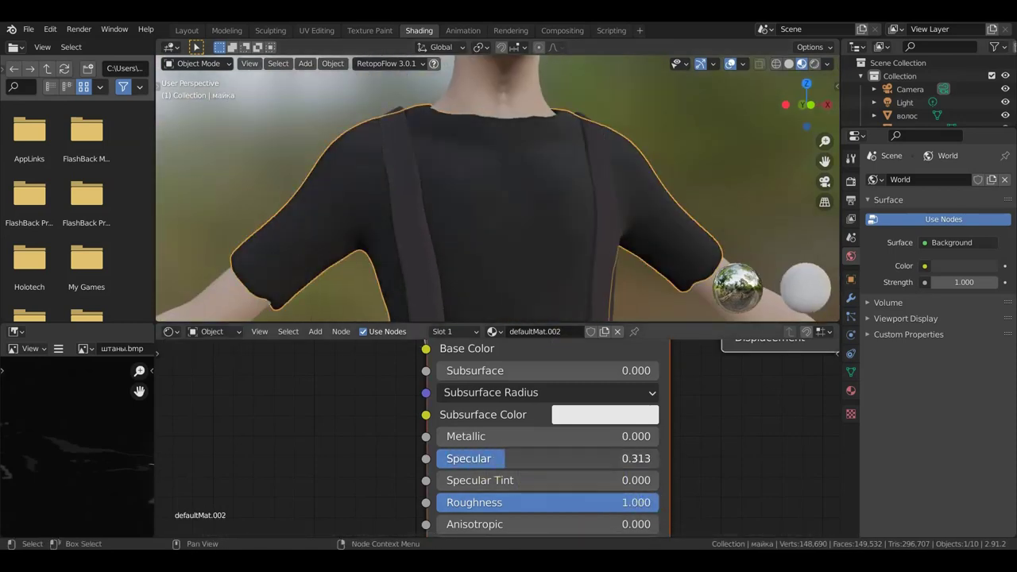
pyautogui.moveTo(585, 497); pyautogui.dragTo(653, 513)
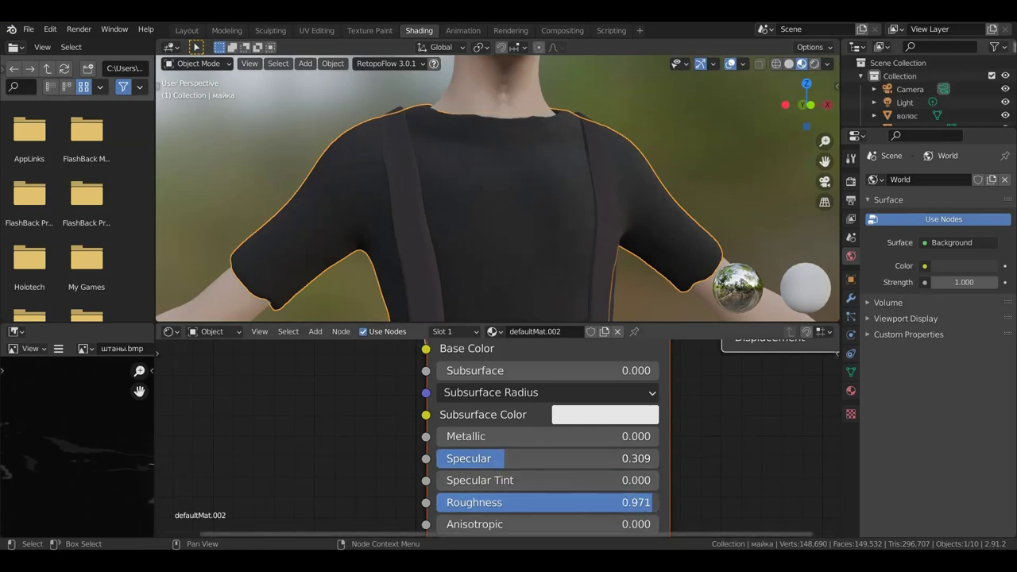
pyautogui.scroll(2, 534, 235)
pyautogui.scroll(2, 533, 242)
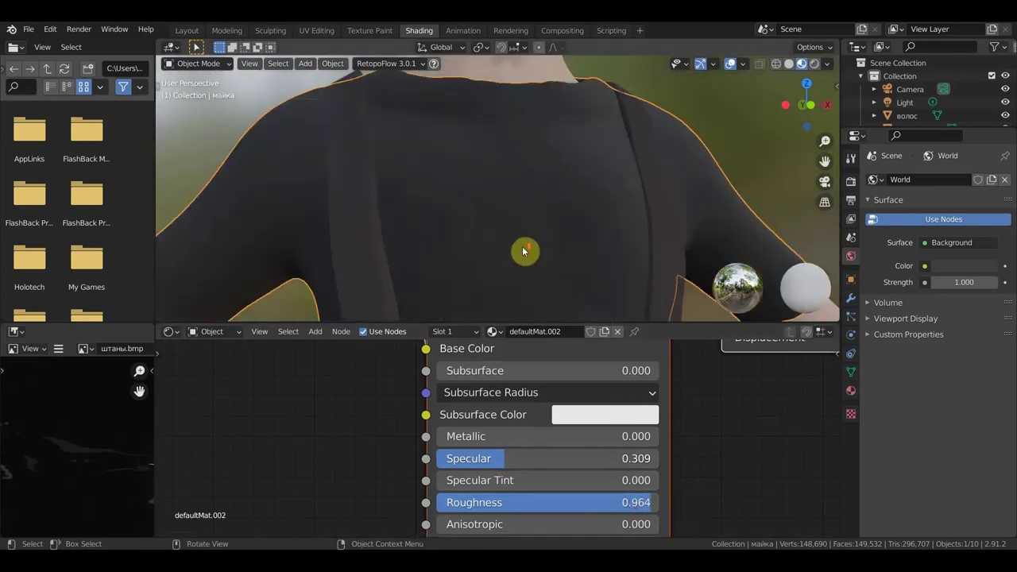
pyautogui.scroll(-2, 536, 226)
pyautogui.scroll(-2, 538, 225)
pyautogui.scroll(-1, 345, 447)
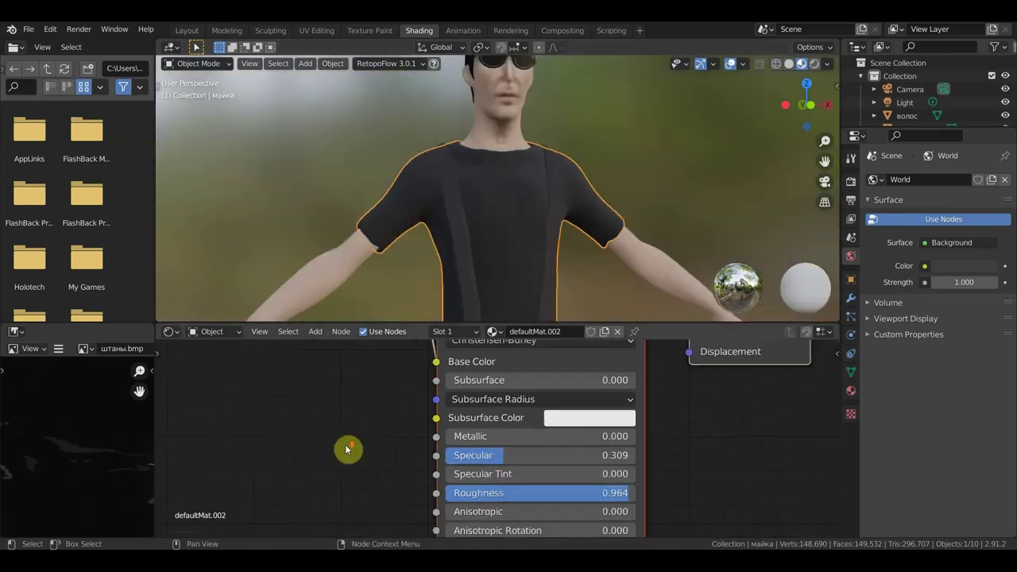
pyautogui.scroll(-1, 357, 449)
pyautogui.scroll(-3, 356, 444)
# Move the shirt's image texture node further left and view the trousers.
pyautogui.moveTo(366, 433); pyautogui.dragTo(411, 488, button='middle')
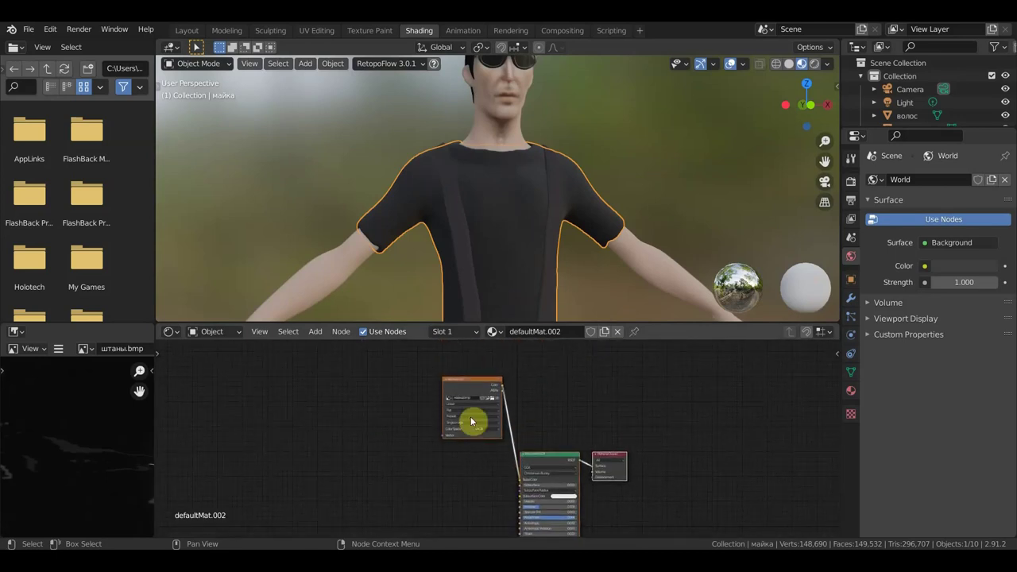
pyautogui.moveTo(478, 384); pyautogui.dragTo(377, 407)
pyautogui.moveTo(590, 278)
pyautogui.keyDown('shift'); pyautogui.mouseDown(button='middle')
pyautogui.moveTo(593, 141)
pyautogui.moveTo(572, 166)
pyautogui.mouseUp(button='middle'); pyautogui.keyUp('shift')
# Copy the Bright/Contrast node from the trousers' material.
pyautogui.click(558, 229)
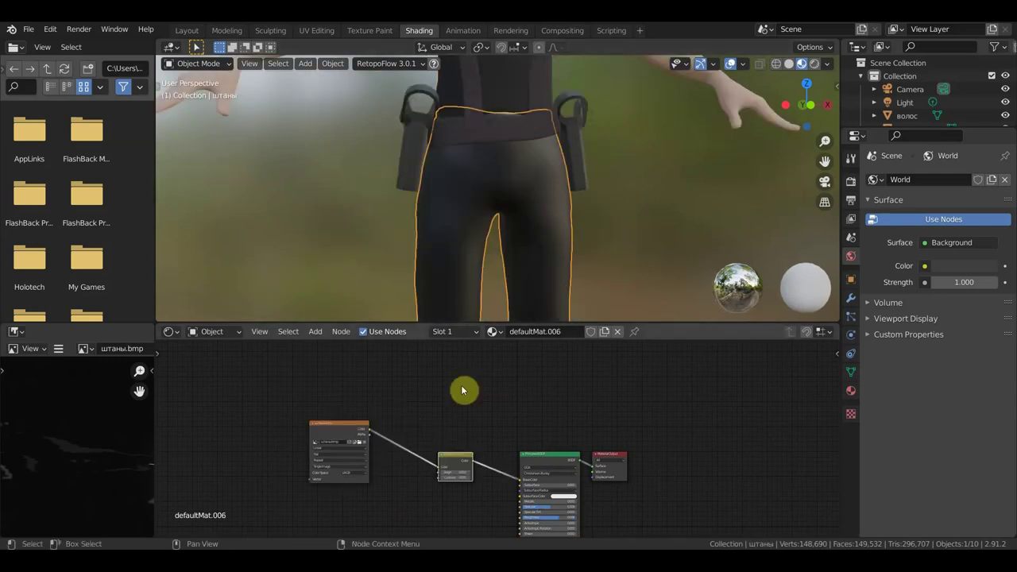
pyautogui.rightClick(466, 459)
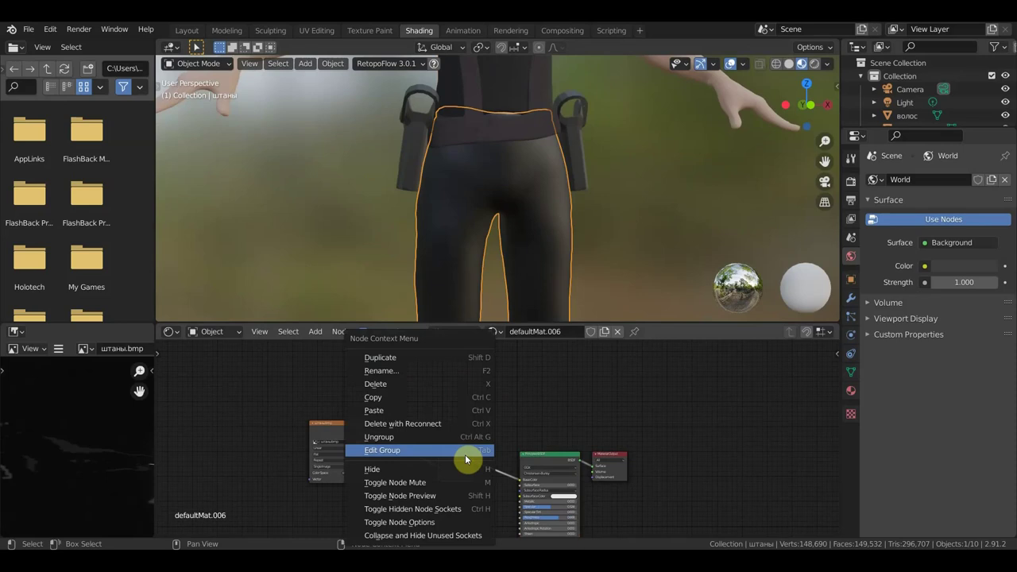
pyautogui.click(427, 400)
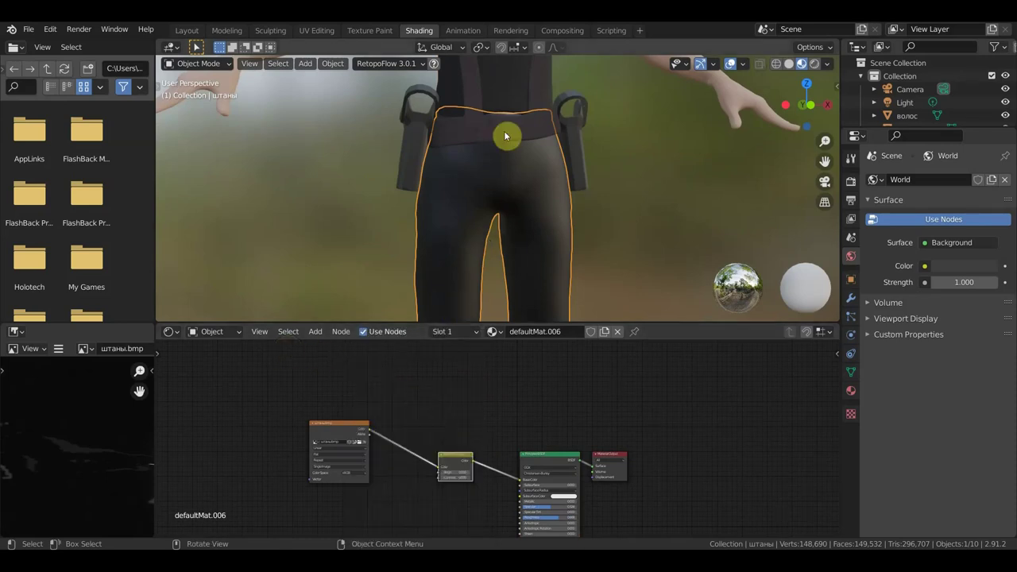
# Paste the node into the shirt material, linked between image texture and Principled BSDF.
pyautogui.click(508, 90)
pyautogui.rightClick(481, 415)
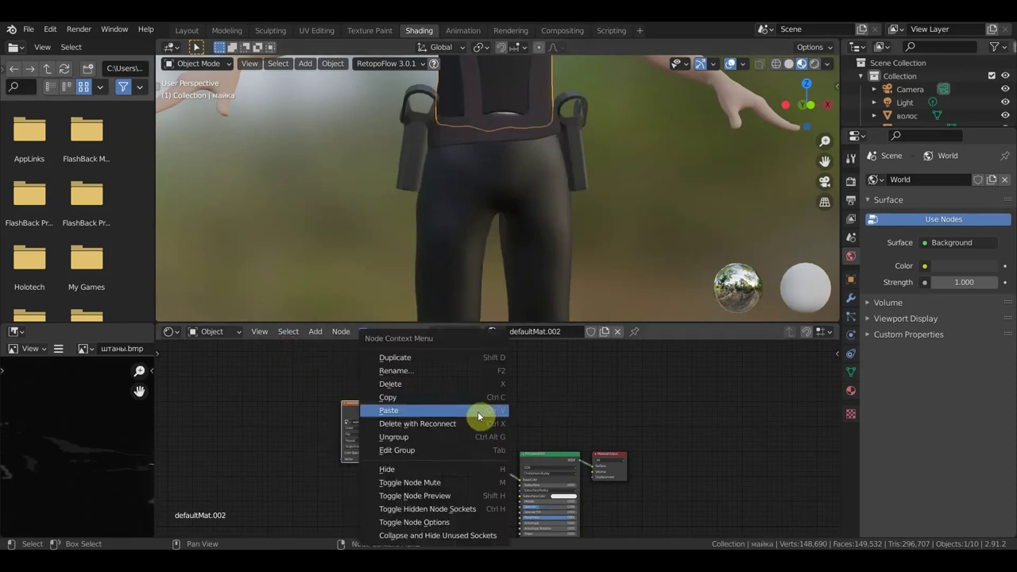
pyautogui.click(434, 409)
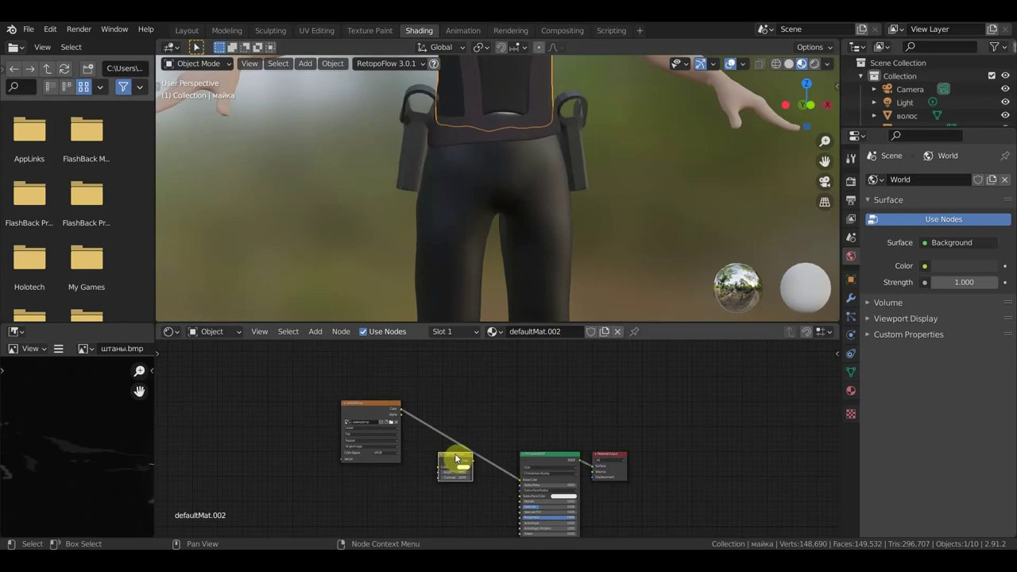
pyautogui.moveTo(457, 459); pyautogui.dragTo(463, 441)
pyautogui.scroll(2, 501, 477)
pyautogui.scroll(3, 489, 492)
pyautogui.moveTo(479, 496)
pyautogui.mouseDown(button='middle')
pyautogui.moveTo(447, 381)
pyautogui.moveTo(424, 381)
pyautogui.mouseUp(button='middle')
pyautogui.scroll(-3, 561, 190)
pyautogui.scroll(1, 563, 208)
pyautogui.scroll(-1, 563, 239)
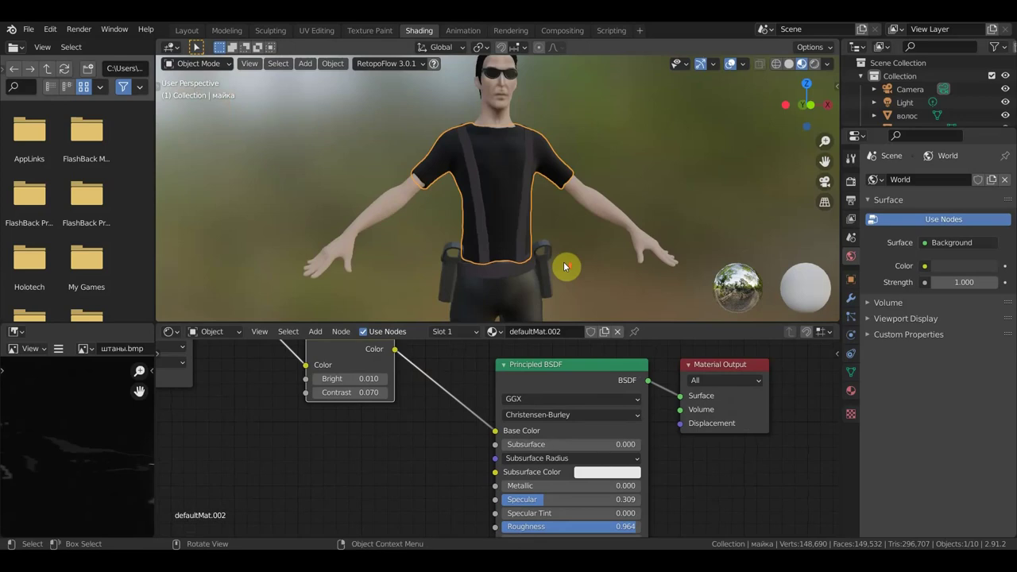
pyautogui.scroll(3, 564, 264)
pyautogui.scroll(-1, 567, 258)
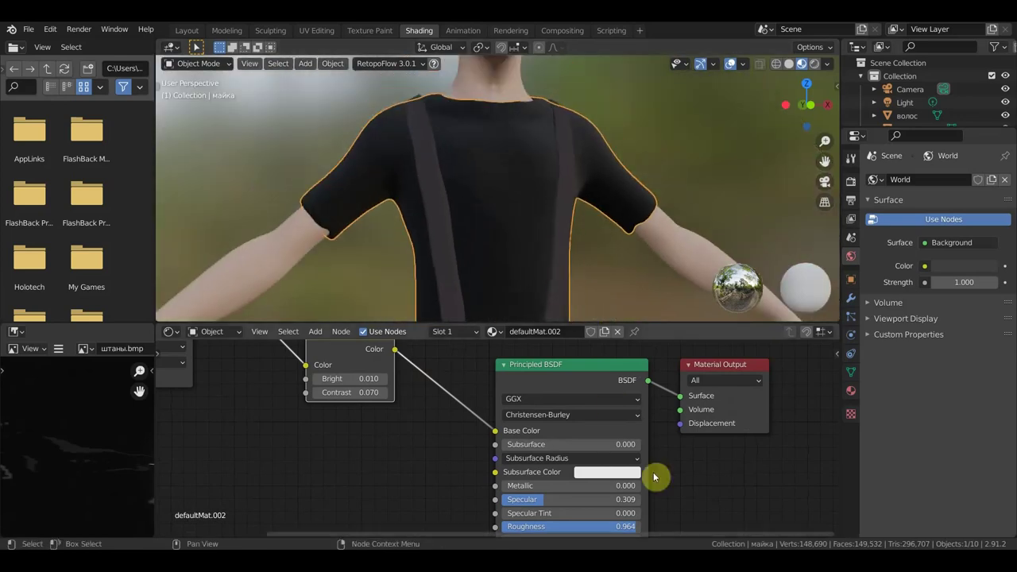
# Set the shirt's Specular to 0.607 and Roughness to 0.982.
pyautogui.moveTo(617, 499); pyautogui.dragTo(549, 500)
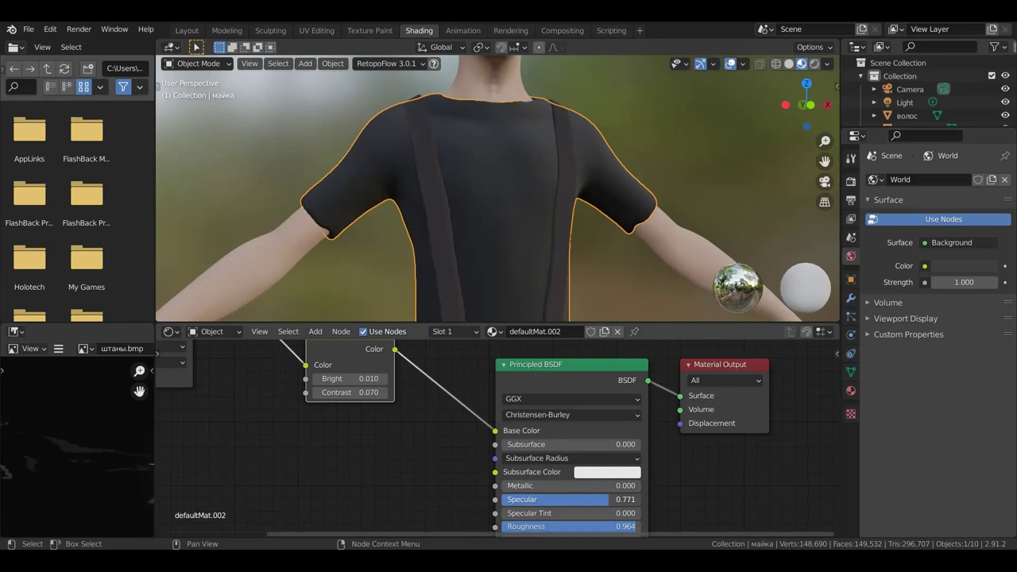
pyautogui.moveTo(635, 526)
pyautogui.mouseDown()
pyautogui.moveTo(606, 526)
pyautogui.moveTo(635, 525)
pyautogui.mouseUp()
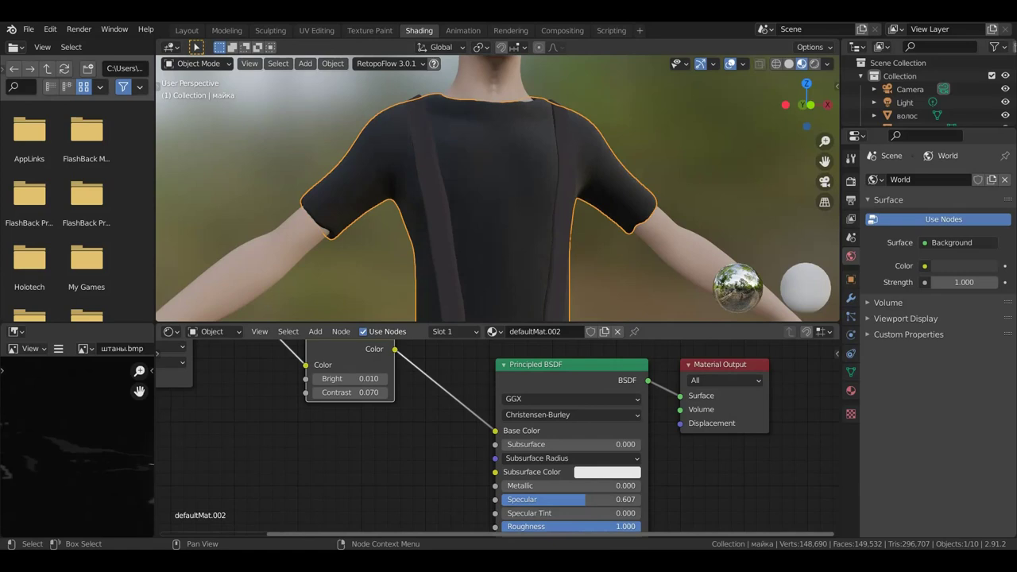
pyautogui.moveTo(635, 526); pyautogui.dragTo(641, 524)
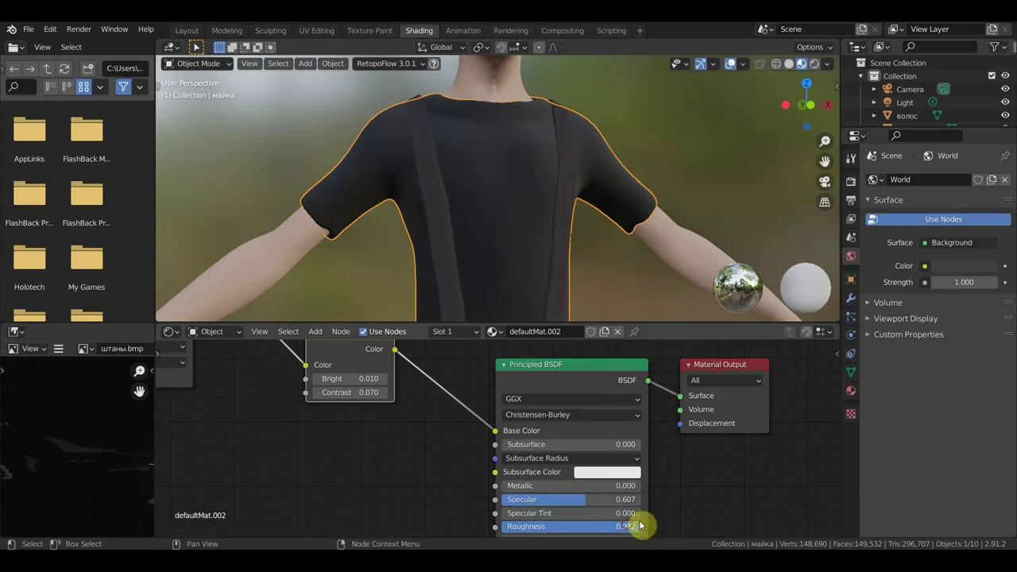
pyautogui.scroll(-2, 613, 279)
pyautogui.scroll(-3, 609, 279)
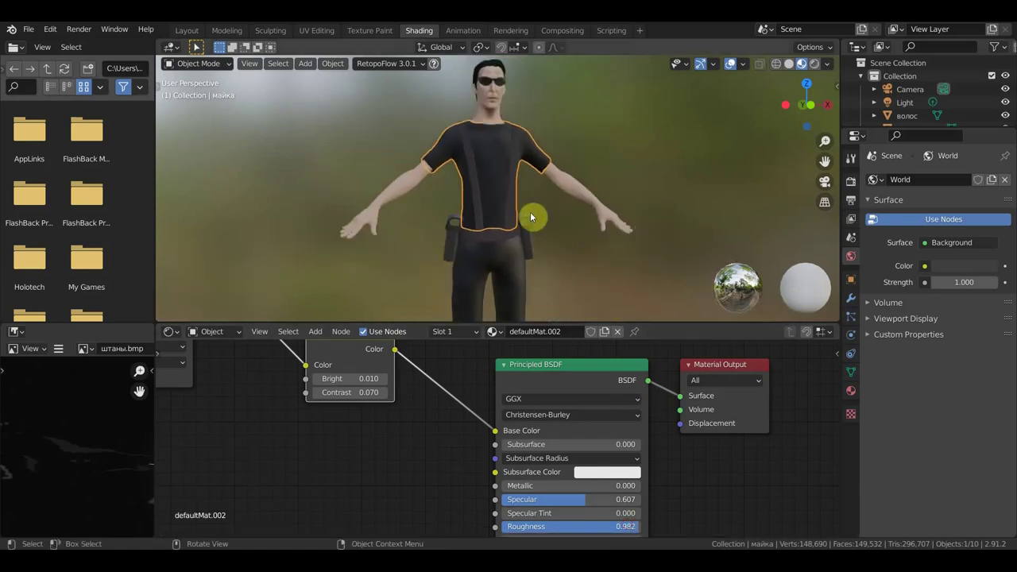
# In Layout, preview Rendered then Material Preview shading and view the figure from the front.
pyautogui.click(197, 32)
pyautogui.scroll(-3, 573, 304)
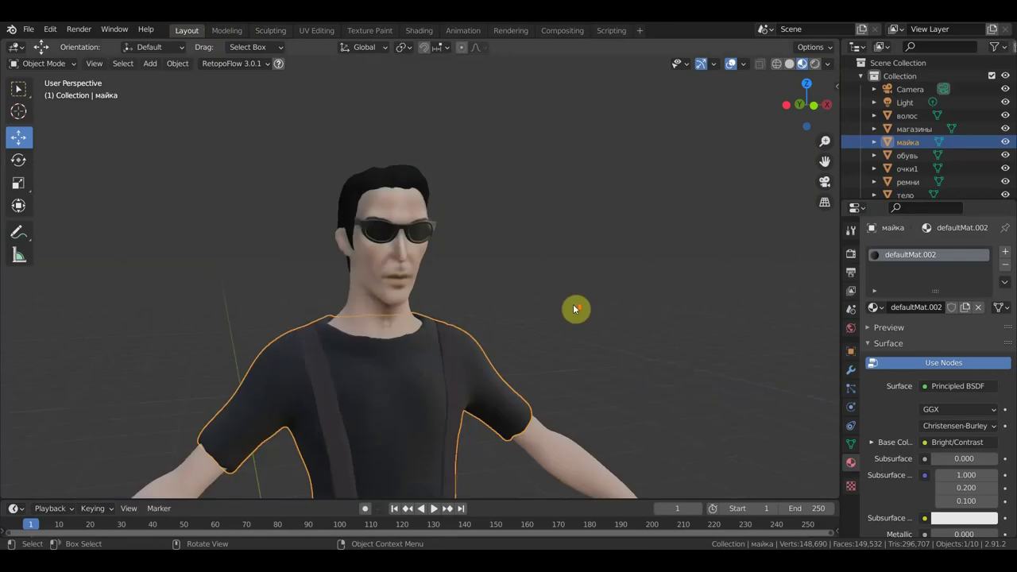
pyautogui.scroll(-1, 697, 186)
pyautogui.scroll(-2, 697, 247)
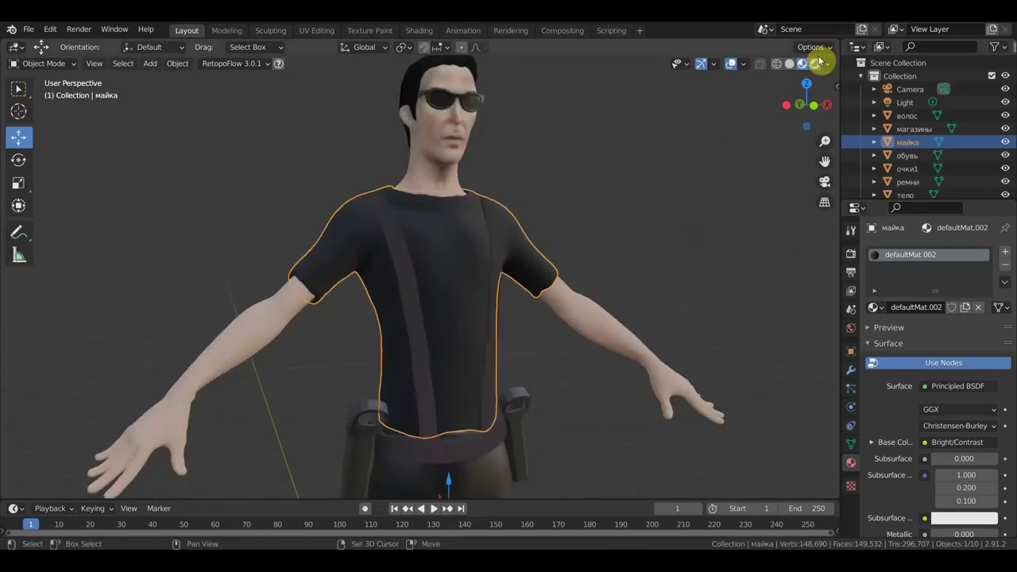
pyautogui.click(814, 64)
pyautogui.scroll(-2, 722, 243)
pyautogui.scroll(3, 714, 244)
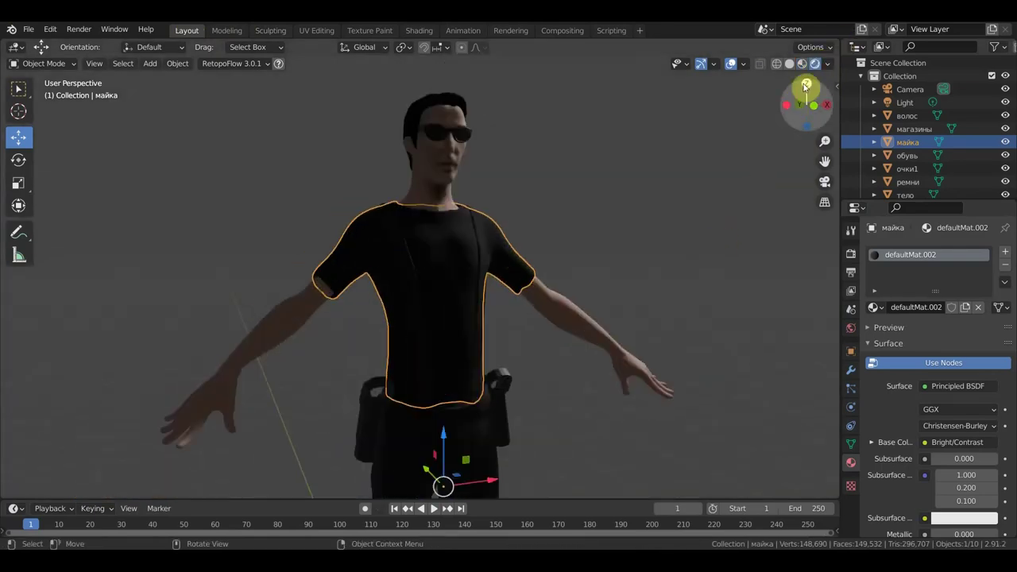
pyautogui.click(802, 64)
pyautogui.scroll(-1, 705, 189)
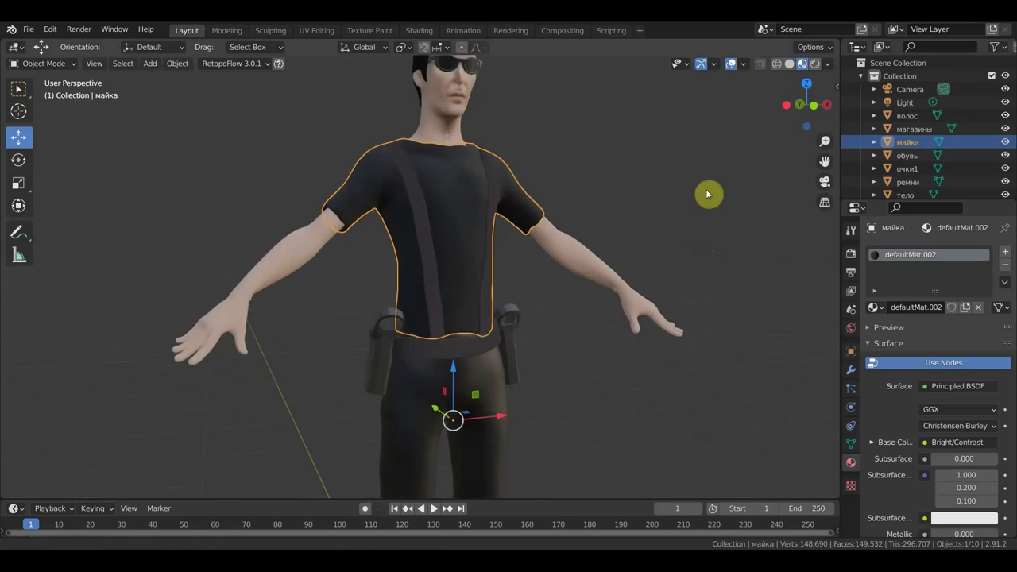
pyautogui.scroll(-1, 703, 208)
pyautogui.press('KP_1')
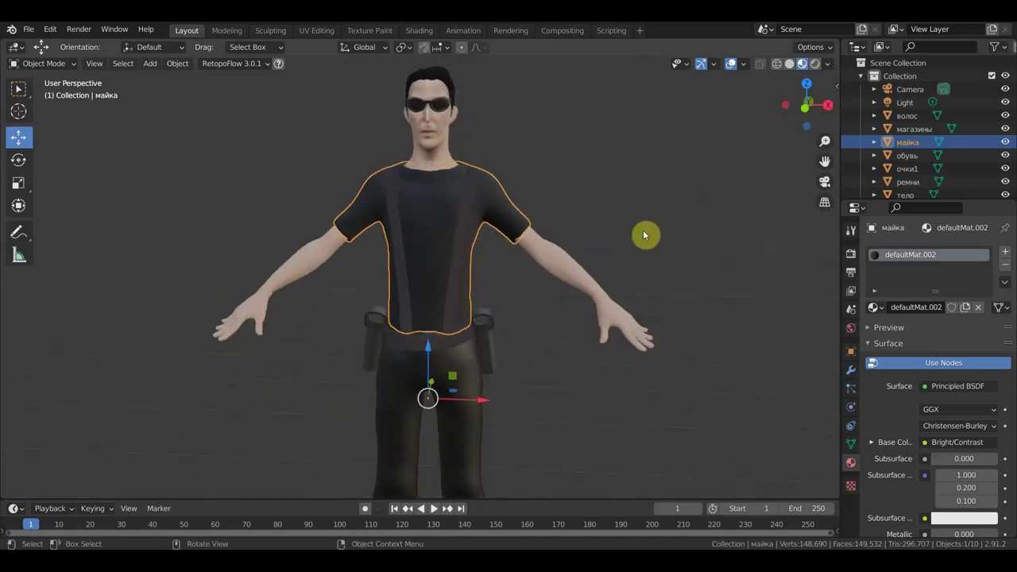
pyautogui.scroll(-2, 664, 206)
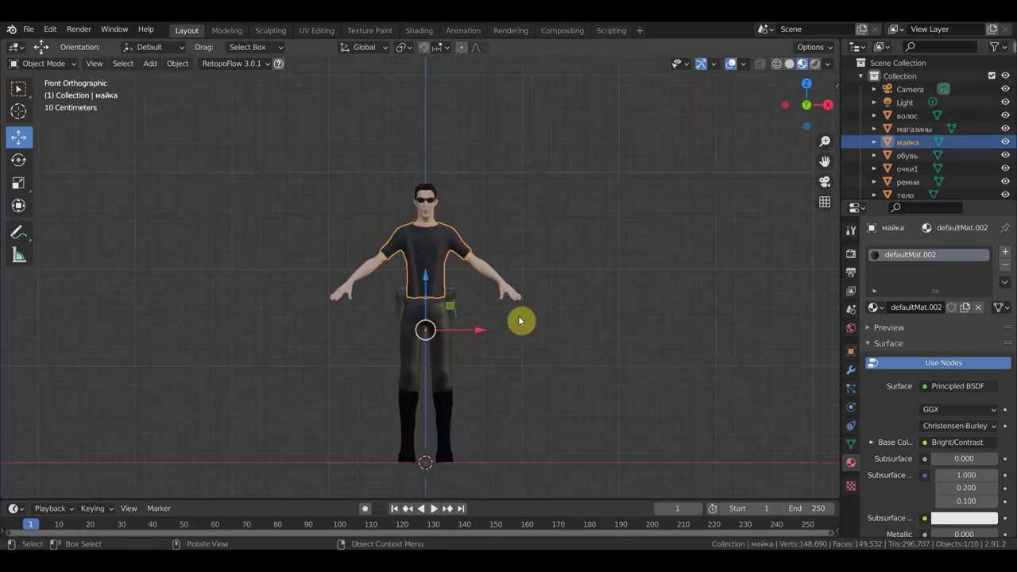
# Move the shirt off to the left, and the belts and hip holsters out to the right.
pyautogui.moveTo(479, 333); pyautogui.dragTo(292, 333)
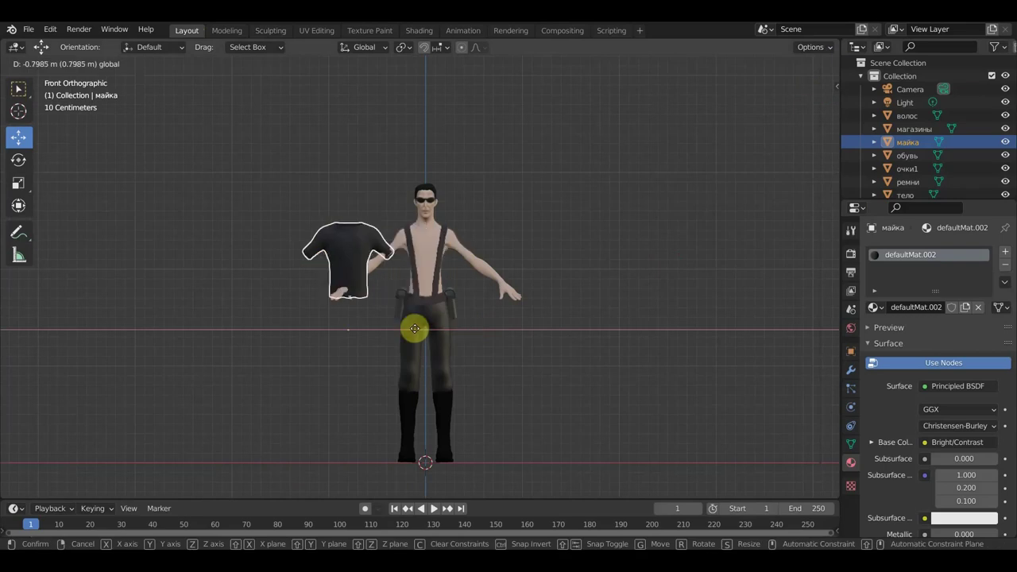
pyautogui.click(423, 291)
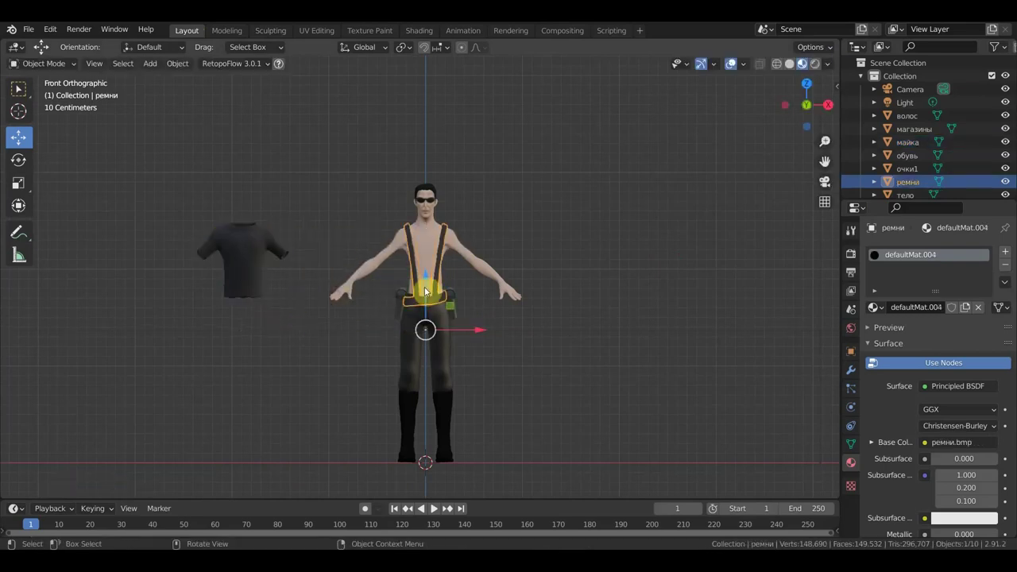
pyautogui.moveTo(482, 332); pyautogui.dragTo(652, 330)
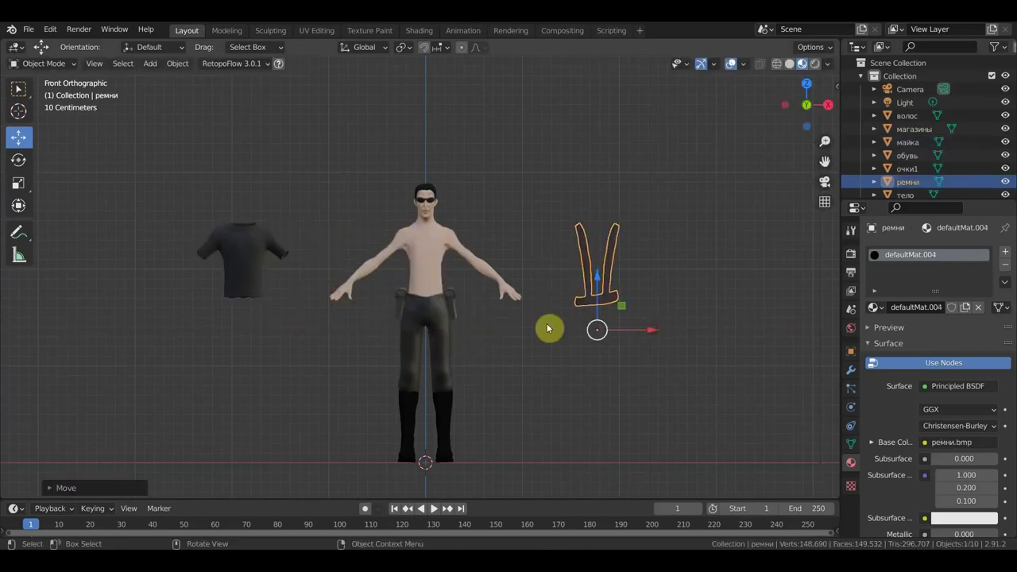
pyautogui.click(455, 312)
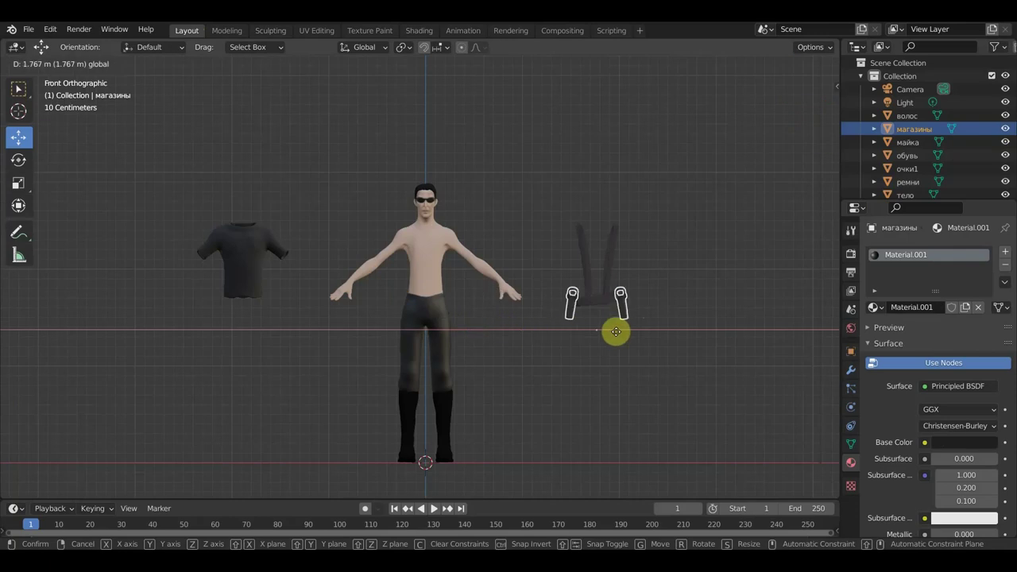
pyautogui.click(724, 334)
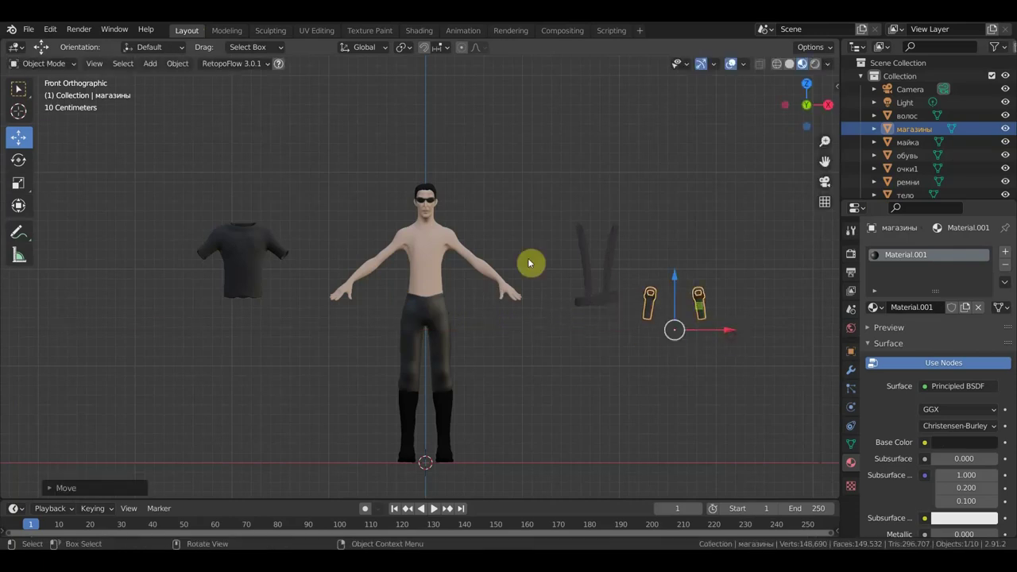
# Place the hair beside the head on the right and the sunglasses left of the face.
pyautogui.click(433, 194)
pyautogui.moveTo(476, 329); pyautogui.dragTo(567, 328)
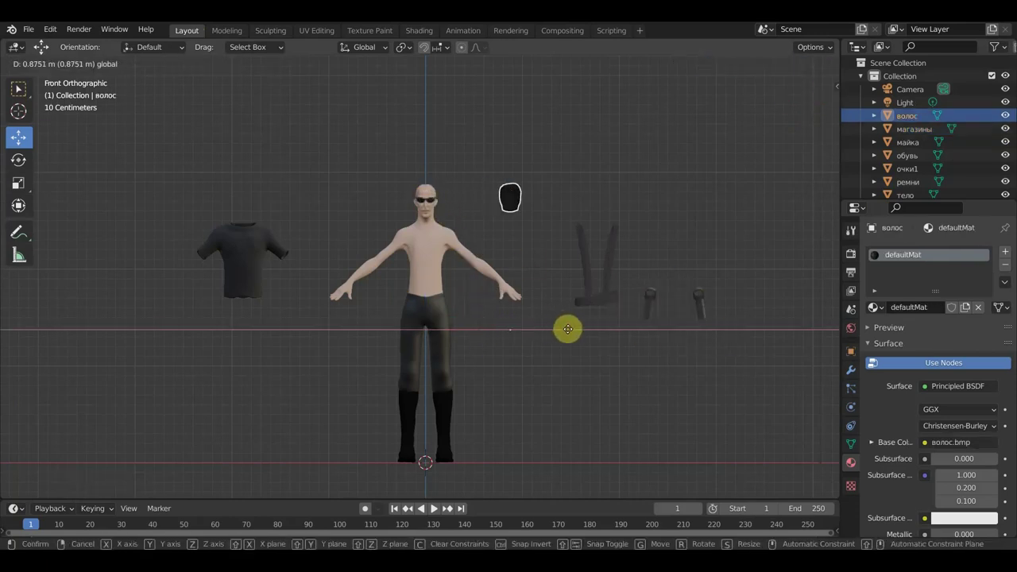
pyautogui.click(422, 204)
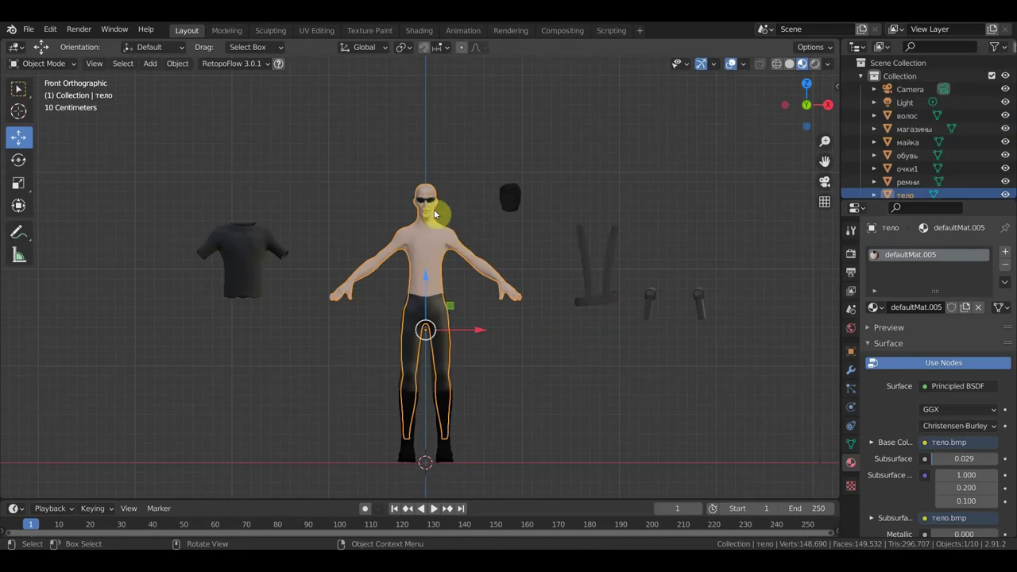
pyautogui.scroll(5, 441, 195)
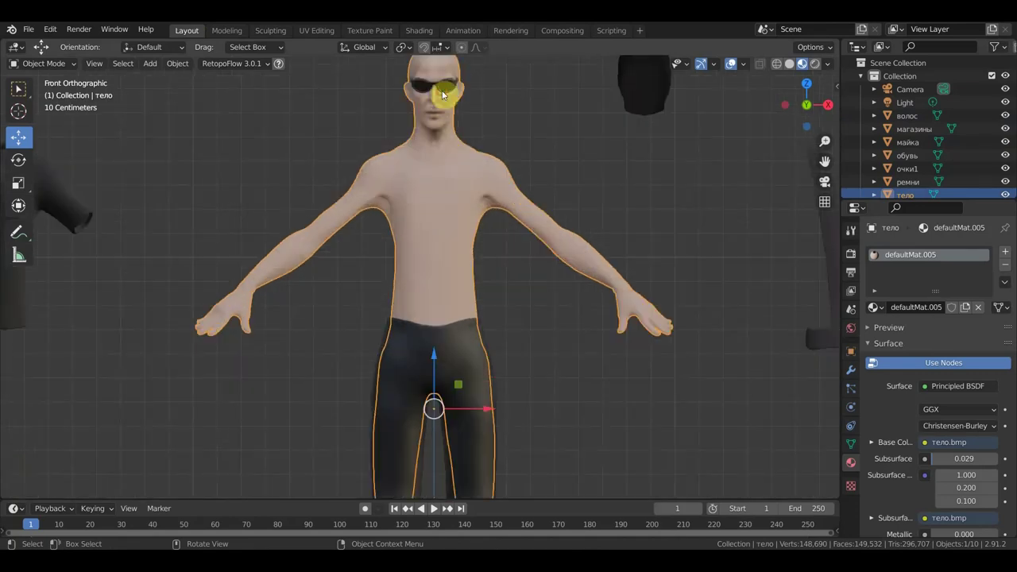
pyautogui.click(443, 94)
pyautogui.moveTo(487, 411); pyautogui.dragTo(343, 390)
# Move the boots right, away from the legs, and return to the front view.
pyautogui.scroll(-2, 389, 361)
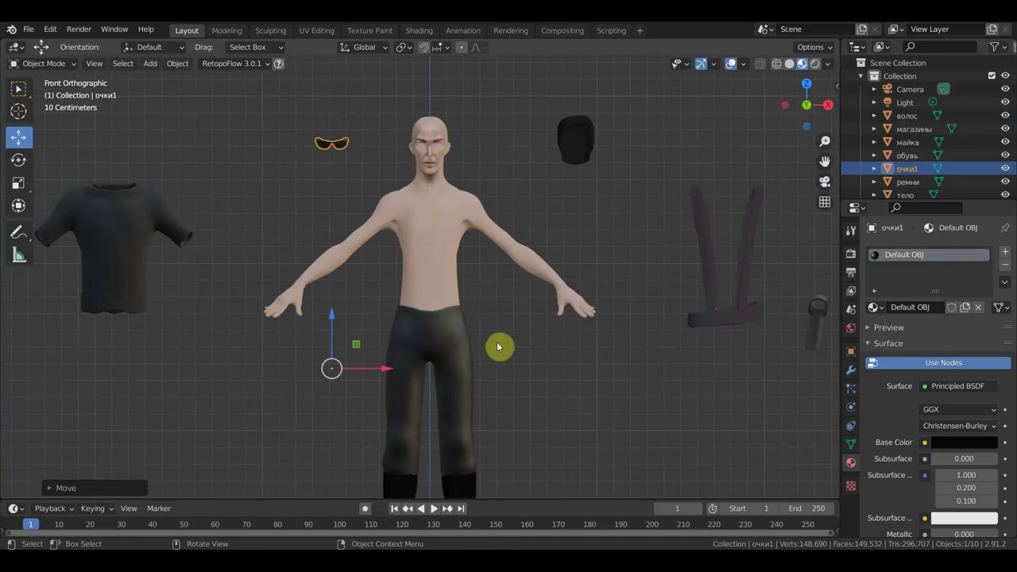
pyautogui.keyDown('shift'); pyautogui.scroll(-4, 518, 357); pyautogui.keyUp('shift')
pyautogui.click(473, 414)
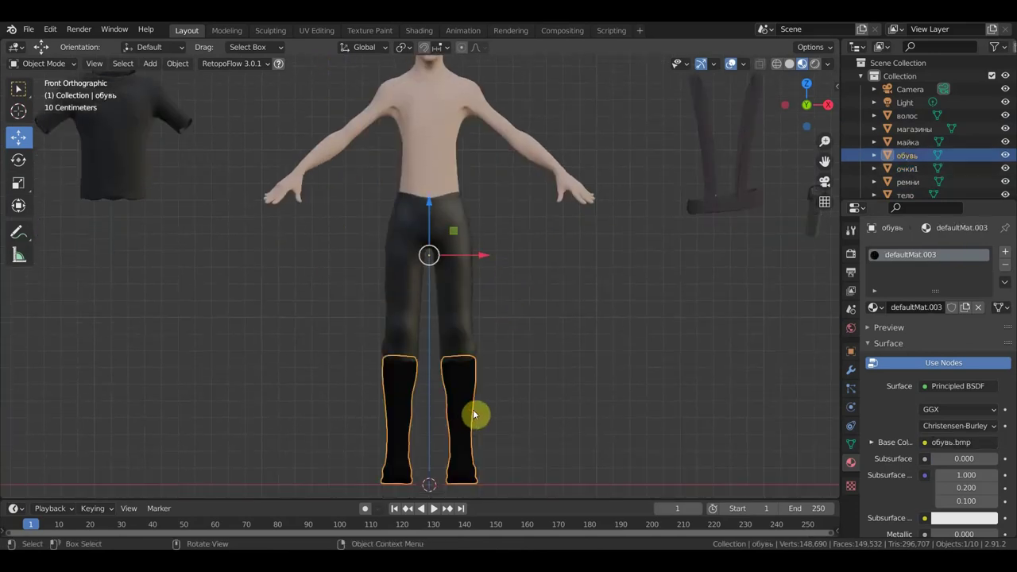
pyautogui.moveTo(486, 261); pyautogui.dragTo(645, 278)
pyautogui.moveTo(625, 302)
pyautogui.mouseDown(button='middle')
pyautogui.moveTo(400, 409)
pyautogui.moveTo(336, 413)
pyautogui.mouseUp(button='middle')
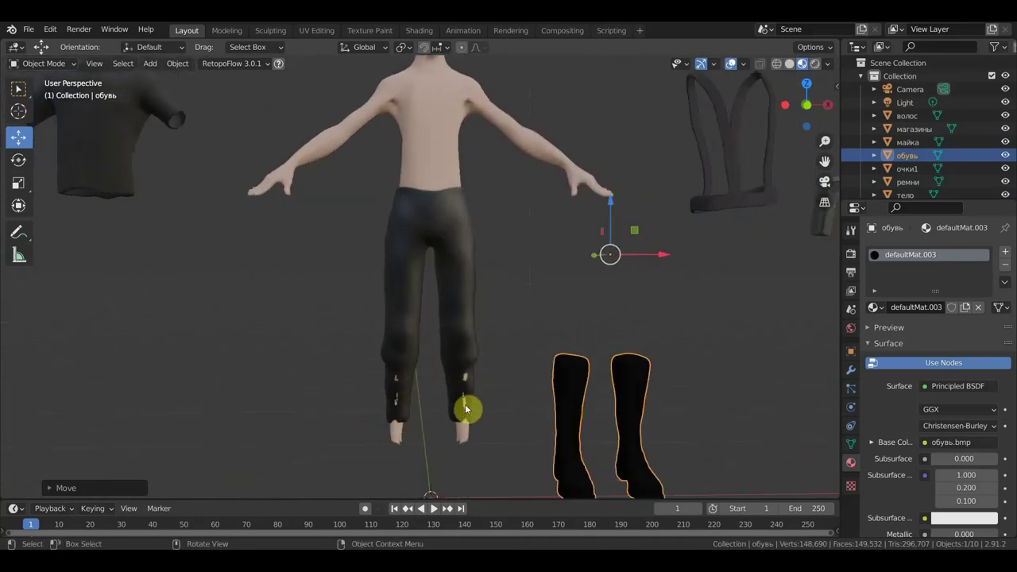
pyautogui.scroll(-2, 466, 410)
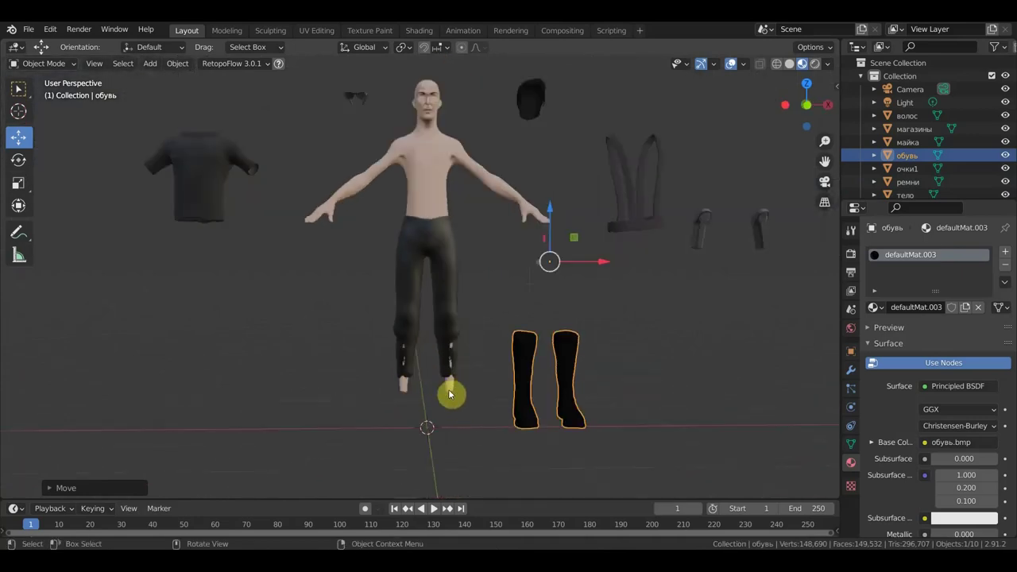
pyautogui.press('KP_1')
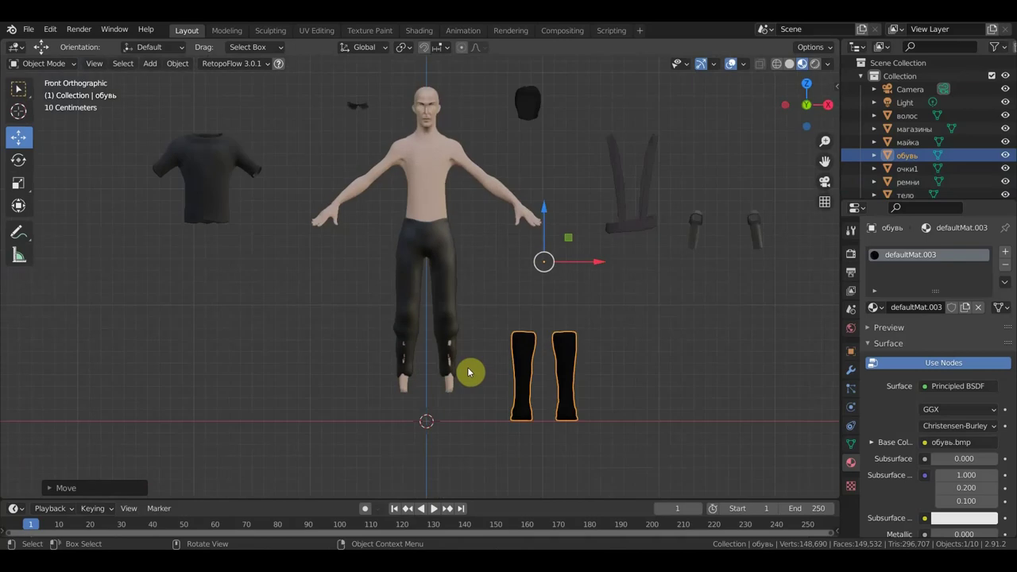
pyautogui.scroll(-1, 498, 346)
pyautogui.scroll(-1, 498, 346)
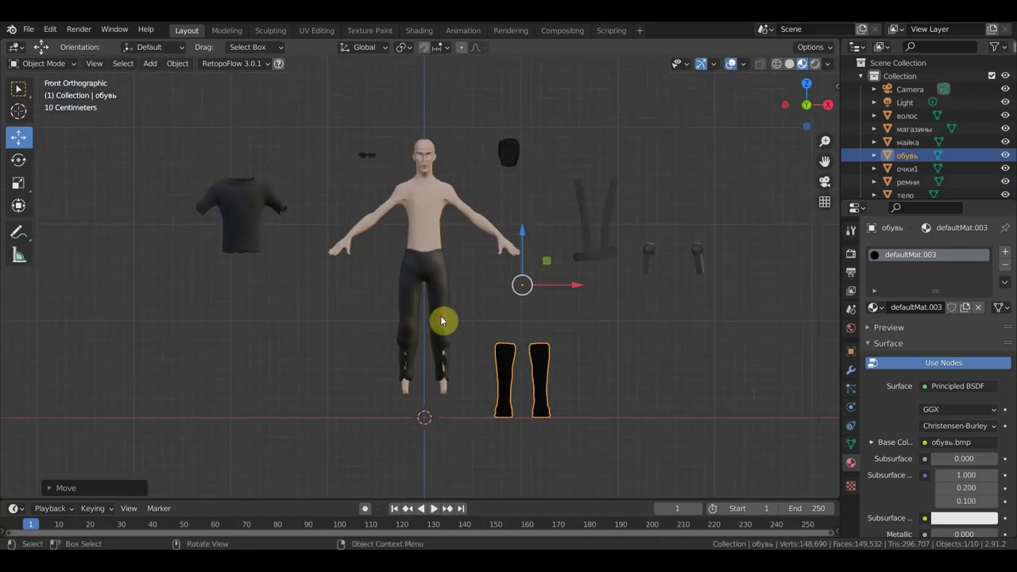
pyautogui.click(442, 320)
# Slide the pants left to sit beneath the shirt, then deselect them.
pyautogui.moveTo(424, 288); pyautogui.dragTo(291, 328)
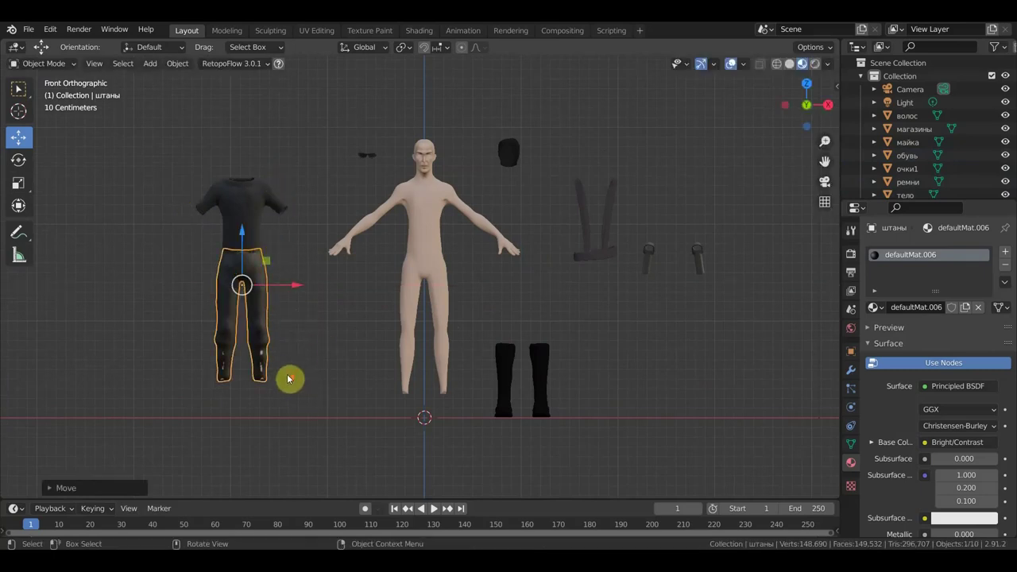
pyautogui.scroll(2, 288, 379)
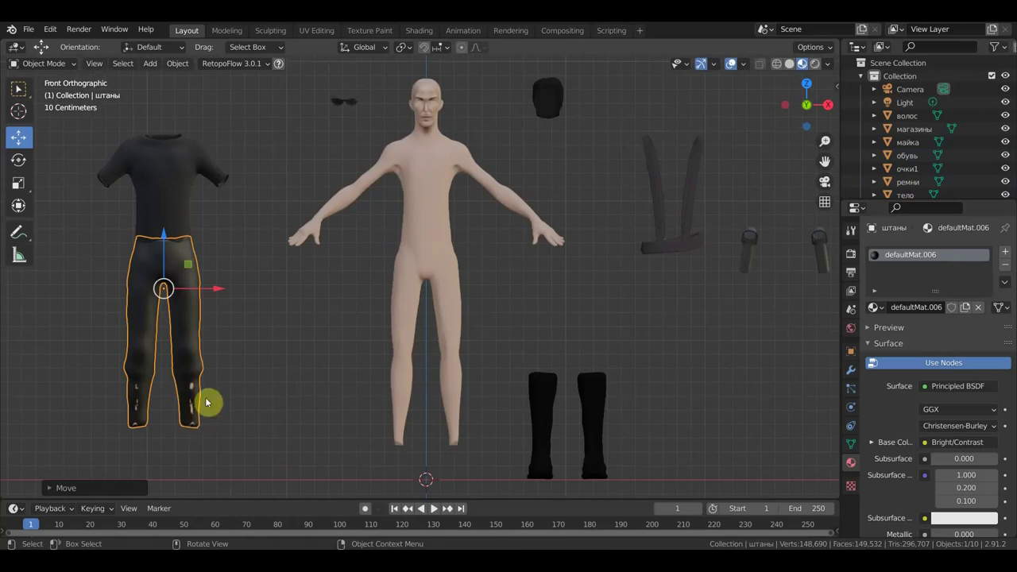
pyautogui.moveTo(200, 410)
pyautogui.mouseDown(button='middle')
pyautogui.moveTo(356, 370)
pyautogui.moveTo(296, 382)
pyautogui.mouseUp(button='middle')
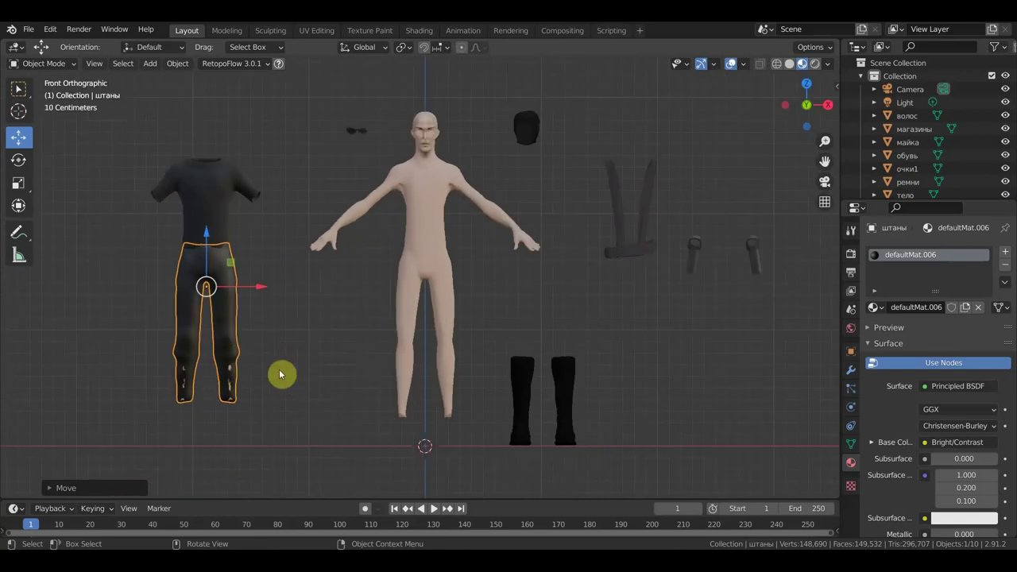
pyautogui.moveTo(606, 340)
pyautogui.keyDown('shift'); pyautogui.mouseDown(button='middle')
pyautogui.moveTo(598, 352)
pyautogui.moveTo(597, 342)
pyautogui.mouseUp(button='middle'); pyautogui.keyUp('shift')
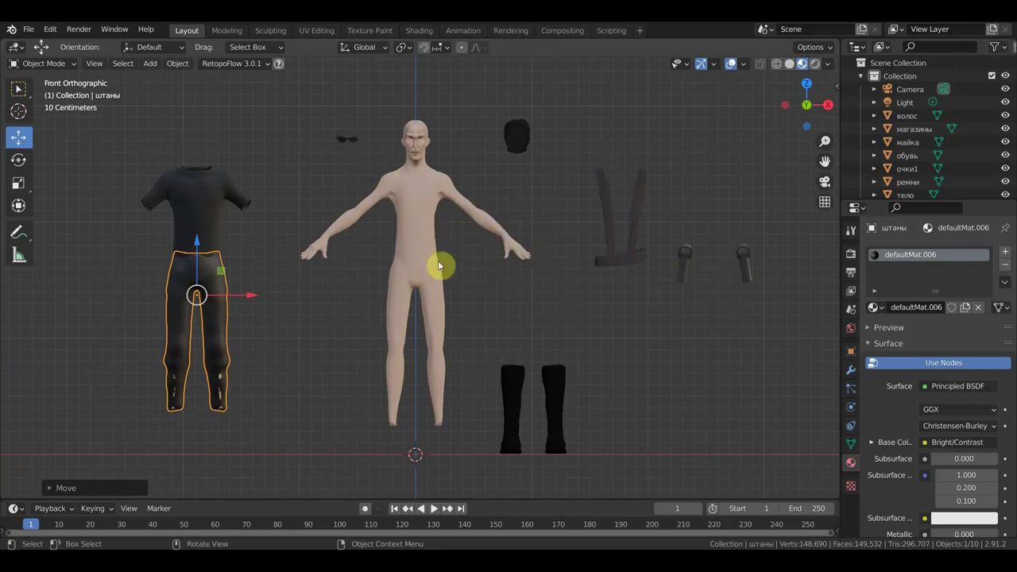
pyautogui.click(372, 330)
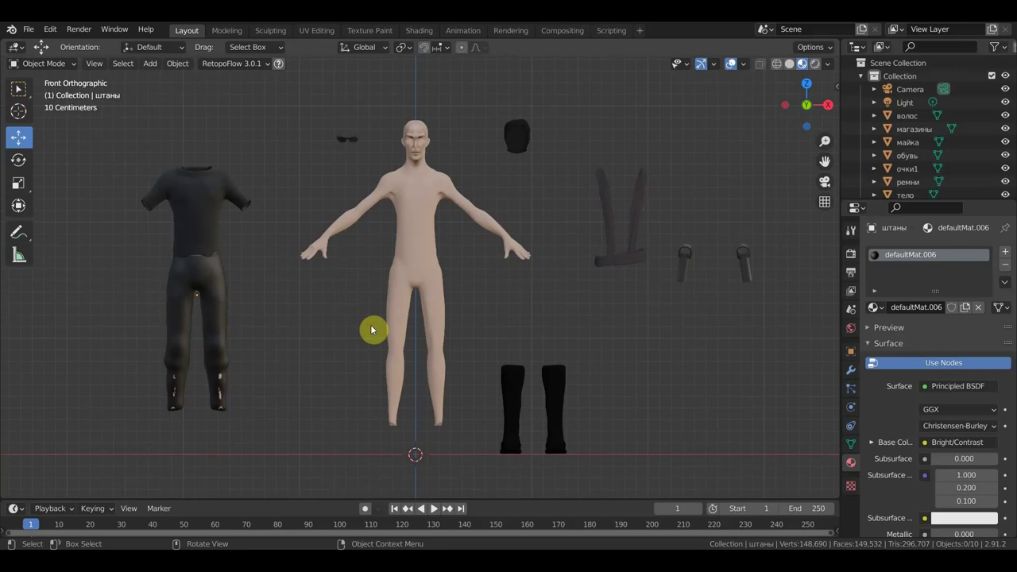
pyautogui.scroll(-2, 460, 290)
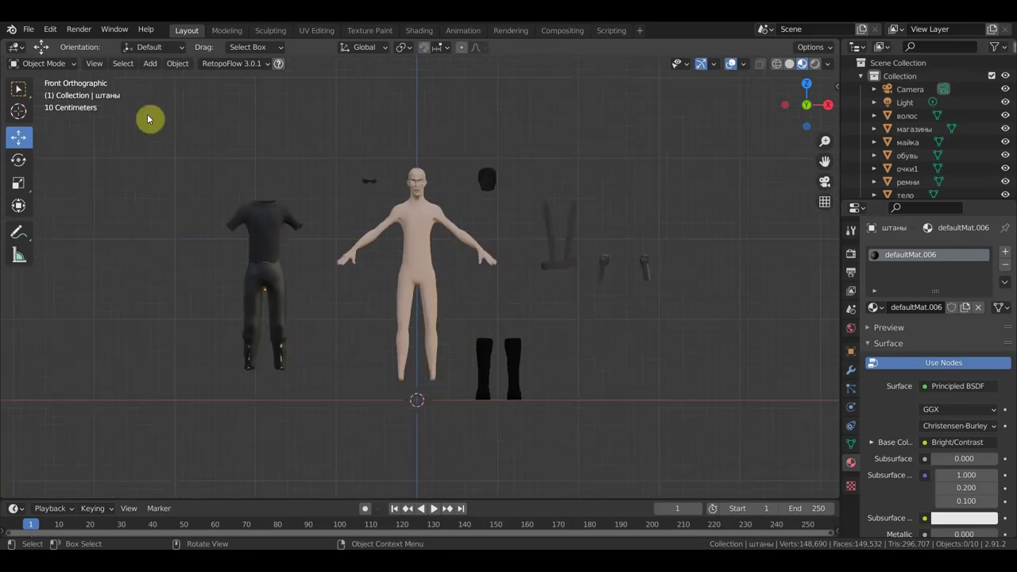
pyautogui.click(29, 34)
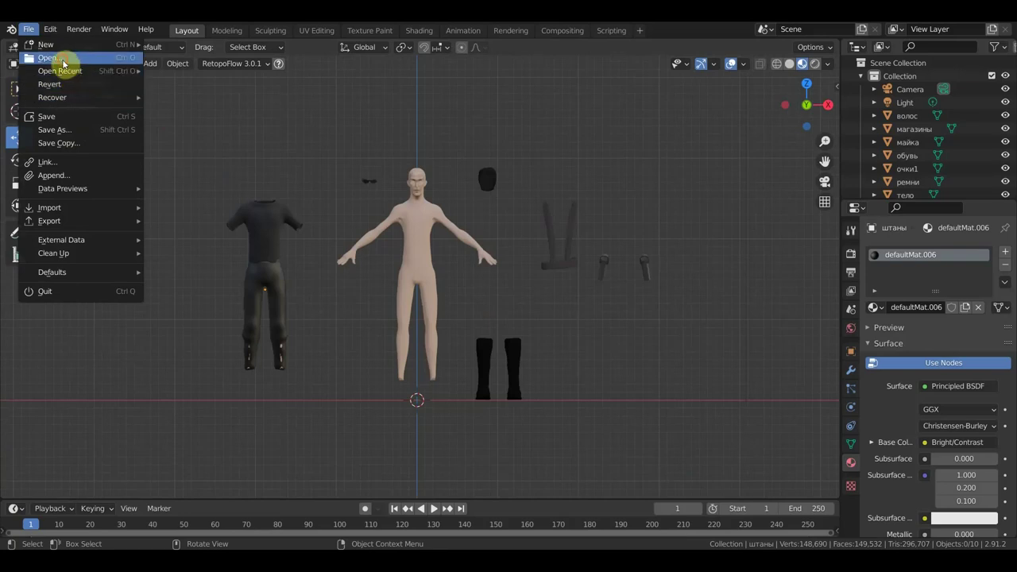
# Open the .blend file with both characters, discarding unsaved changes to the current scene.
pyautogui.click(63, 62)
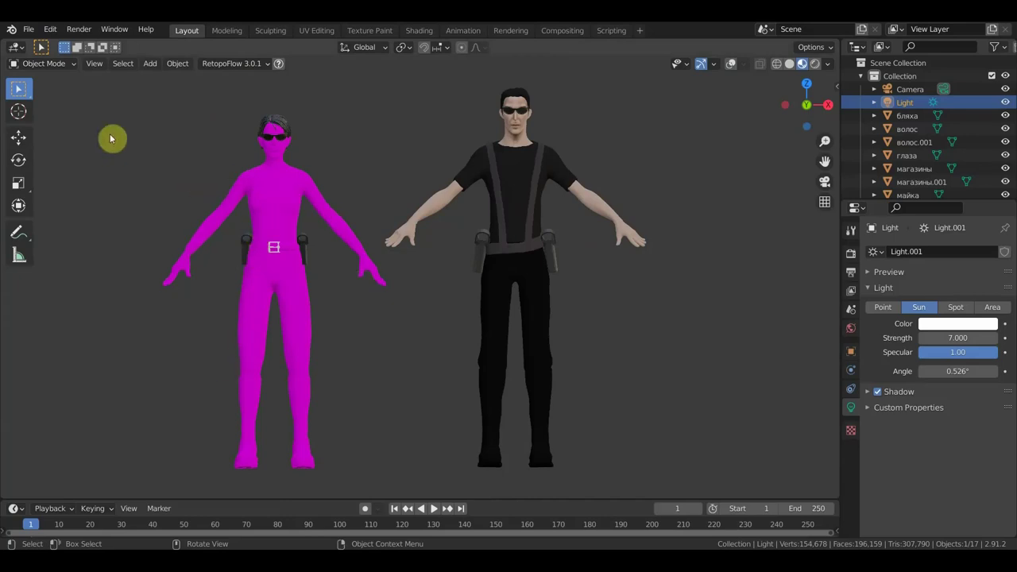
pyautogui.click(32, 29)
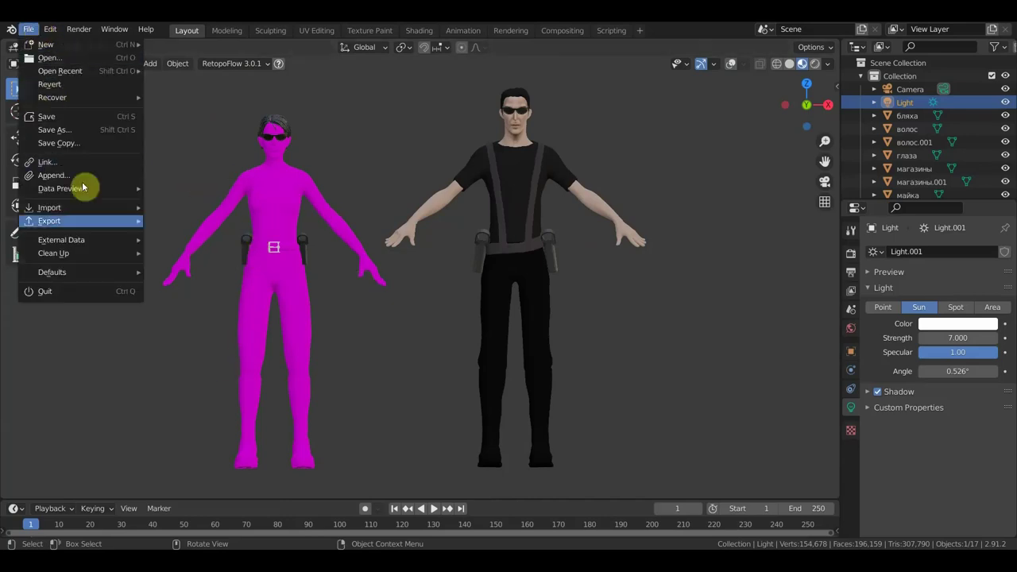
pyautogui.moveTo(61, 240)
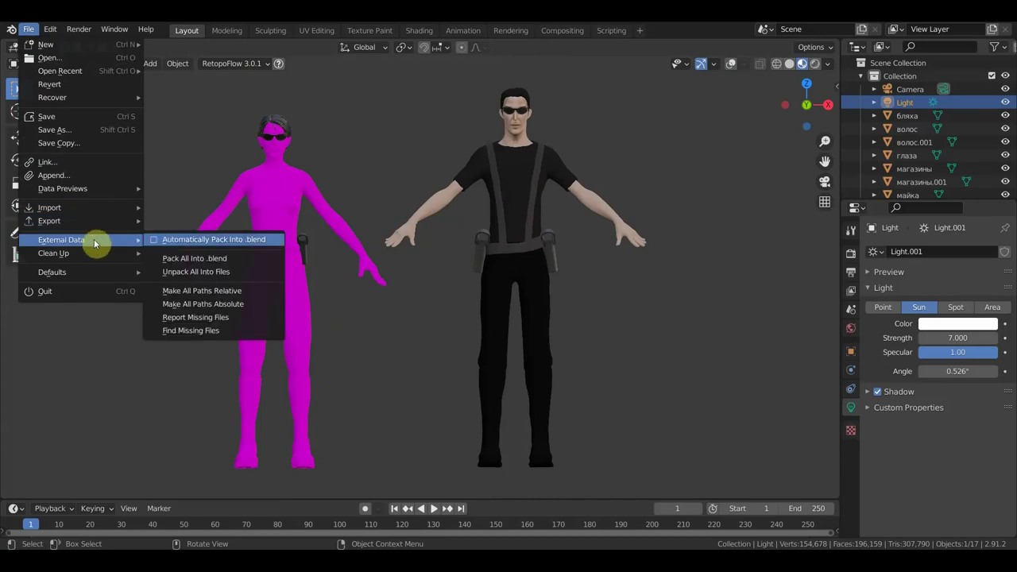
# Run Find Missing Files on Desktop > матрица > ТРИНИТИ to relink the female character's textures.
pyautogui.click(200, 332)
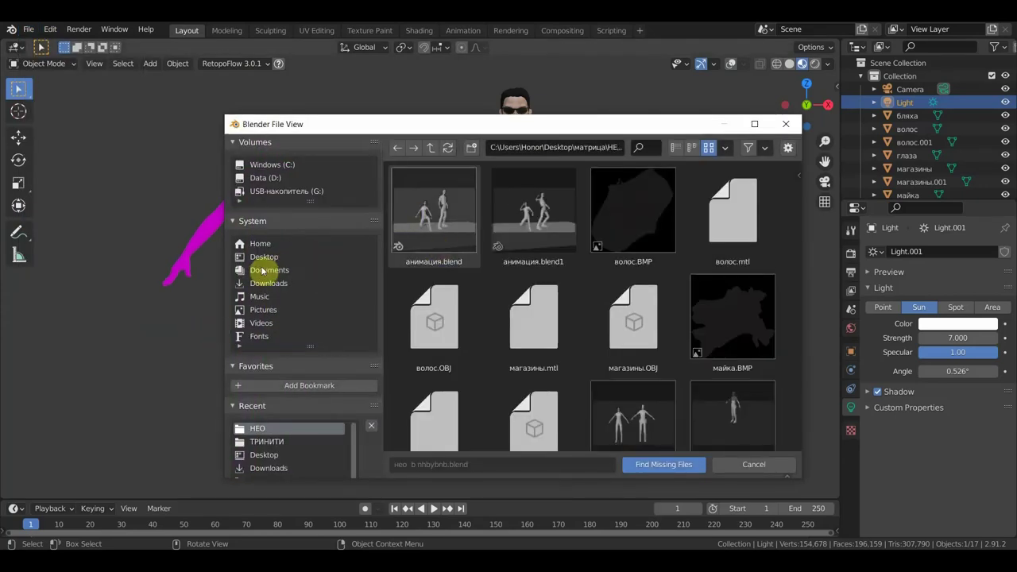
pyautogui.click(264, 257)
pyautogui.scroll(-3, 560, 290)
pyautogui.scroll(-2, 548, 306)
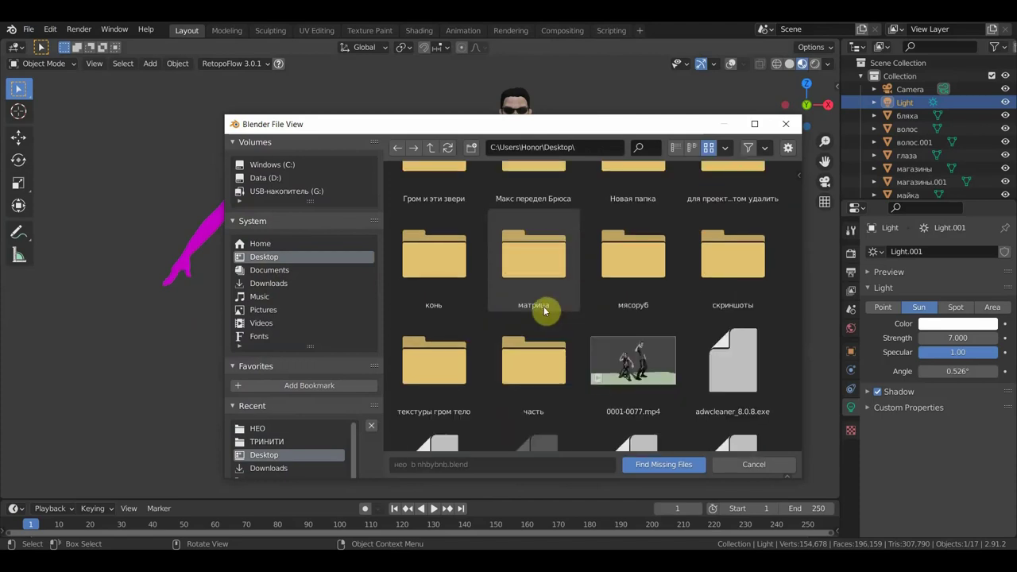
pyautogui.doubleClick(532, 282)
pyautogui.doubleClick(544, 229)
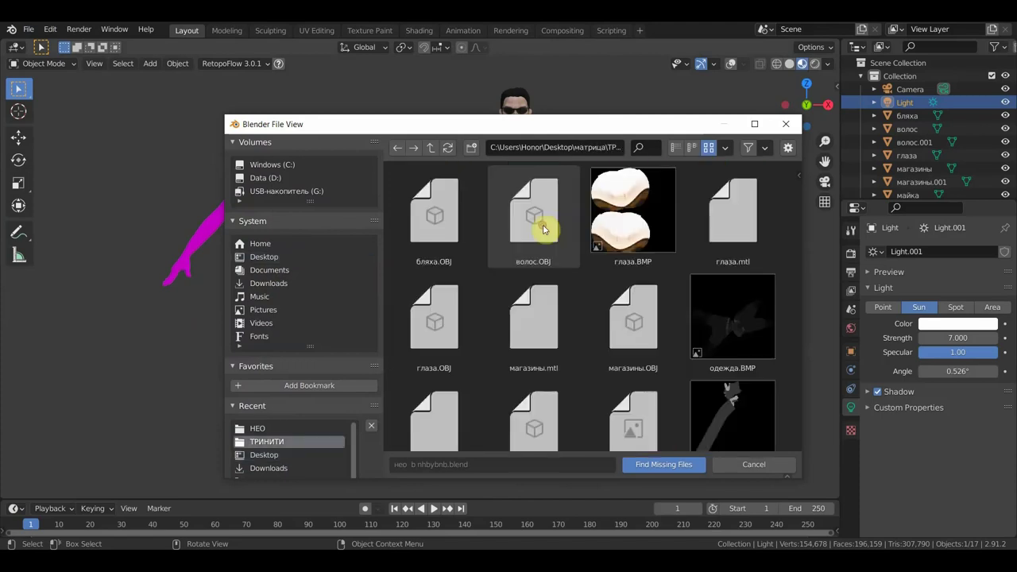
pyautogui.click(656, 469)
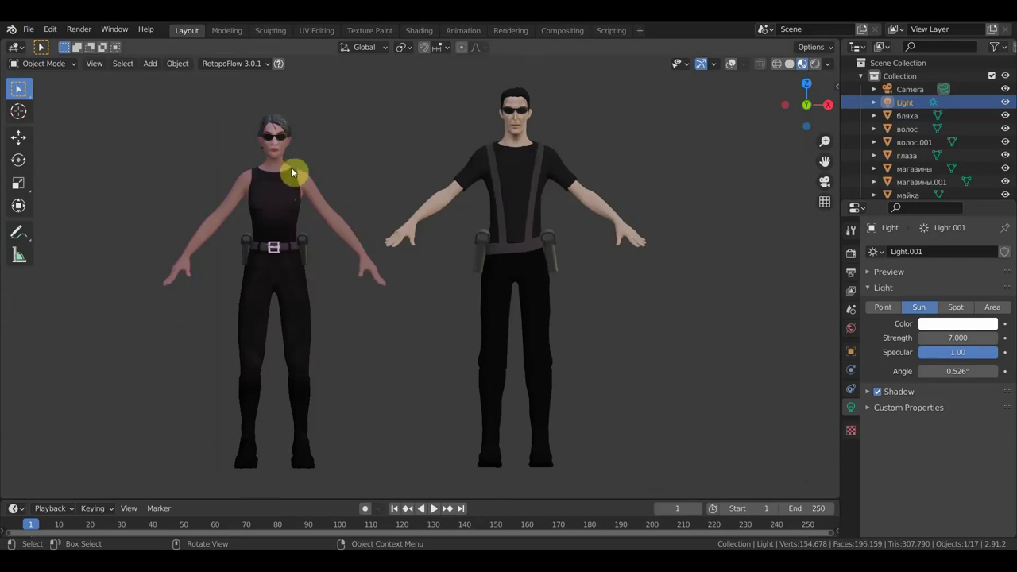
pyautogui.scroll(-1, 360, 363)
pyautogui.scroll(2, 363, 363)
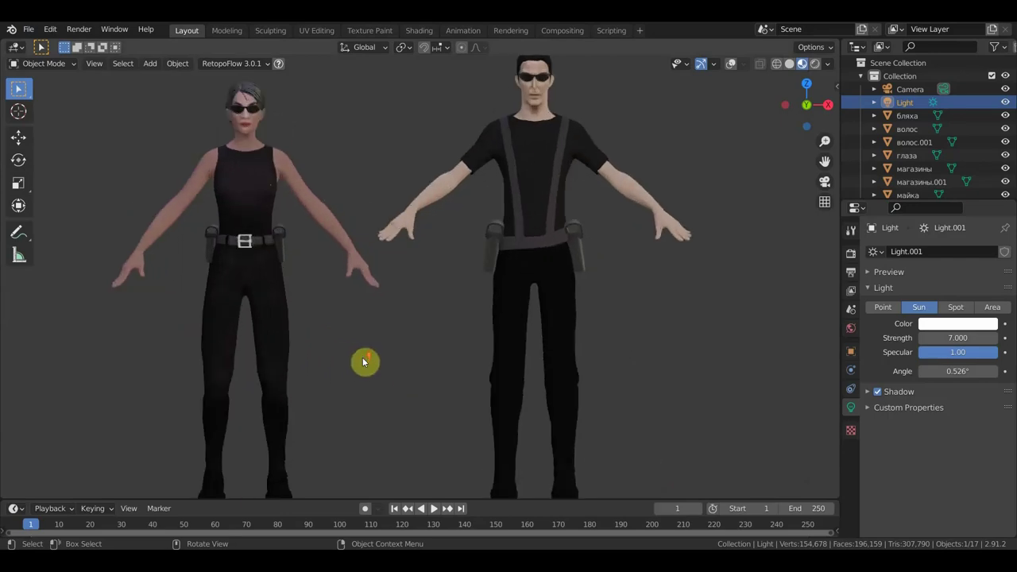
pyautogui.scroll(-2, 363, 361)
pyautogui.moveTo(363, 359)
pyautogui.mouseDown(button='middle')
pyautogui.moveTo(441, 373)
pyautogui.moveTo(338, 374)
pyautogui.moveTo(408, 375)
pyautogui.mouseUp(button='middle')
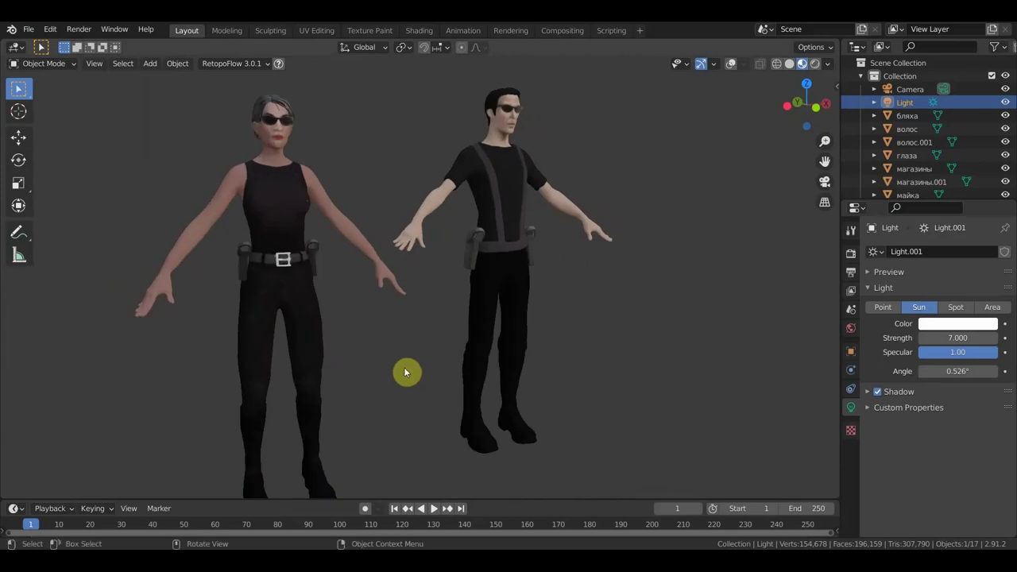
pyautogui.moveTo(425, 352); pyautogui.dragTo(401, 352, button='middle')
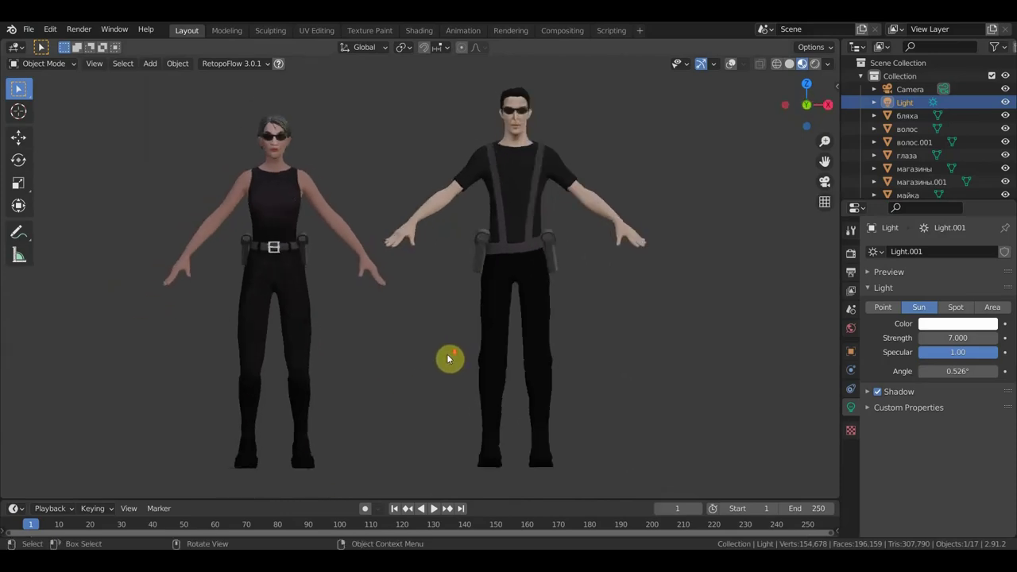
pyautogui.scroll(-1, 453, 355)
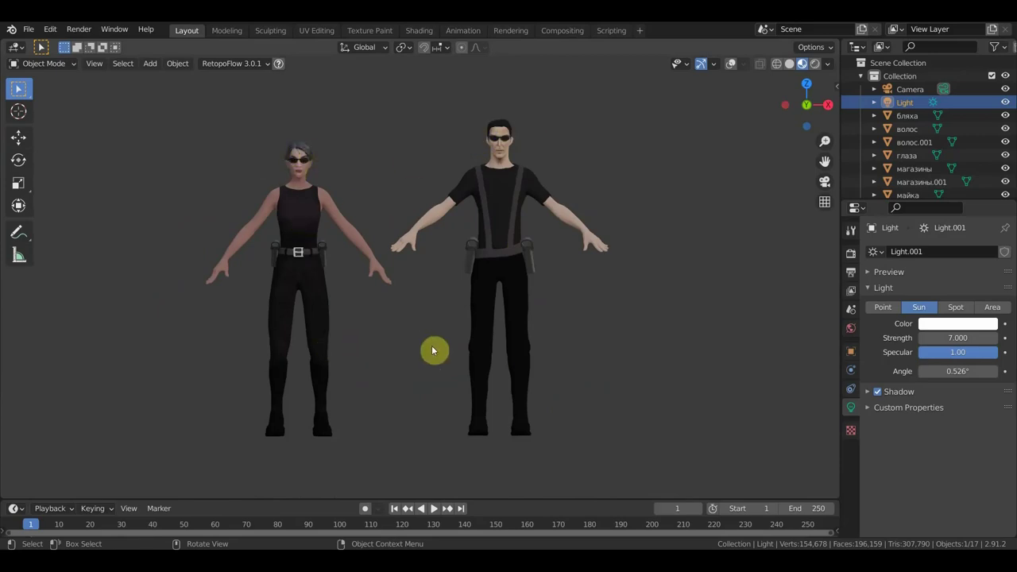
pyautogui.moveTo(444, 333)
pyautogui.mouseDown(button='middle')
pyautogui.moveTo(279, 354)
pyautogui.moveTo(432, 336)
pyautogui.mouseUp(button='middle')
pyautogui.press('KP_1')
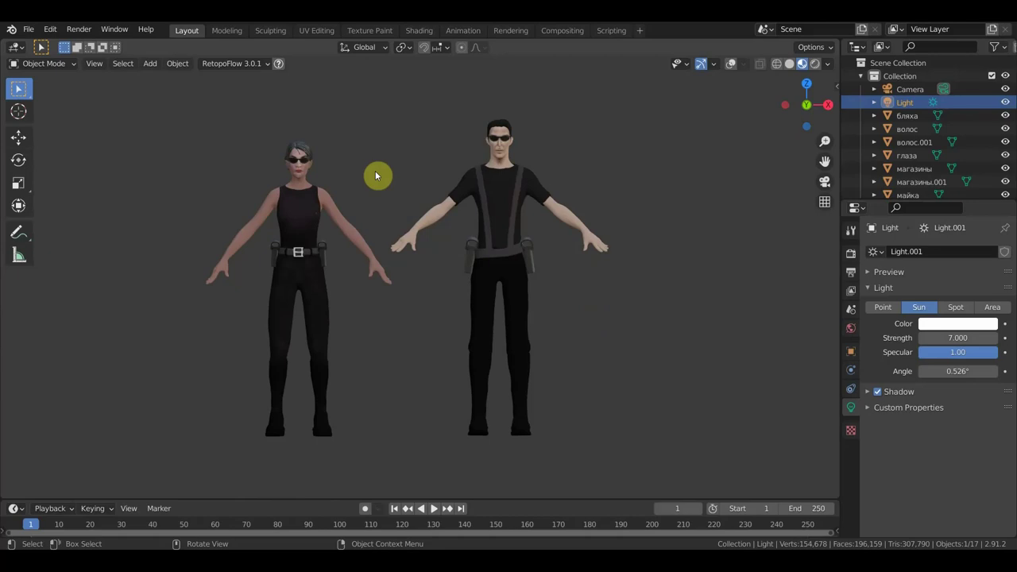
pyautogui.moveTo(449, 199)
pyautogui.mouseDown(button='middle')
pyautogui.moveTo(515, 216)
pyautogui.moveTo(523, 207)
pyautogui.moveTo(500, 202)
pyautogui.moveTo(486, 216)
pyautogui.mouseUp(button='middle')
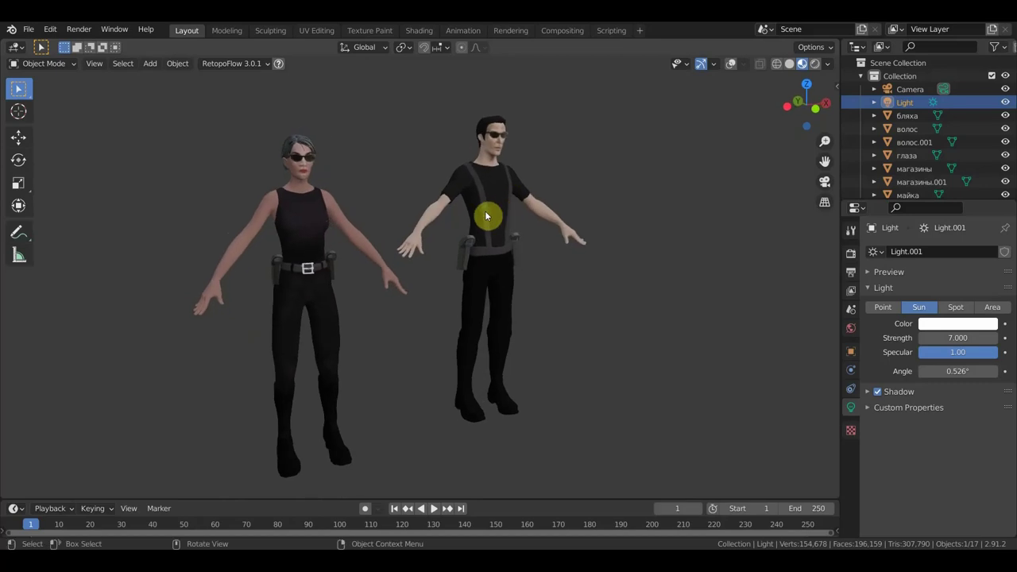
pyautogui.moveTo(241, 184)
pyautogui.mouseDown(button='middle')
pyautogui.moveTo(161, 172)
pyautogui.moveTo(179, 167)
pyautogui.mouseUp(button='middle')
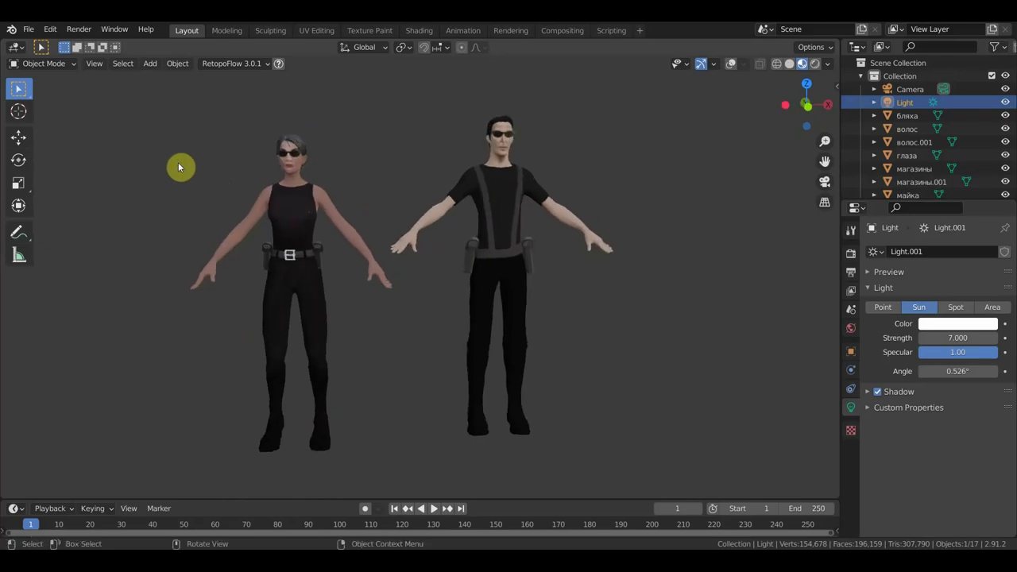
pyautogui.moveTo(584, 211); pyautogui.dragTo(586, 215, button='middle')
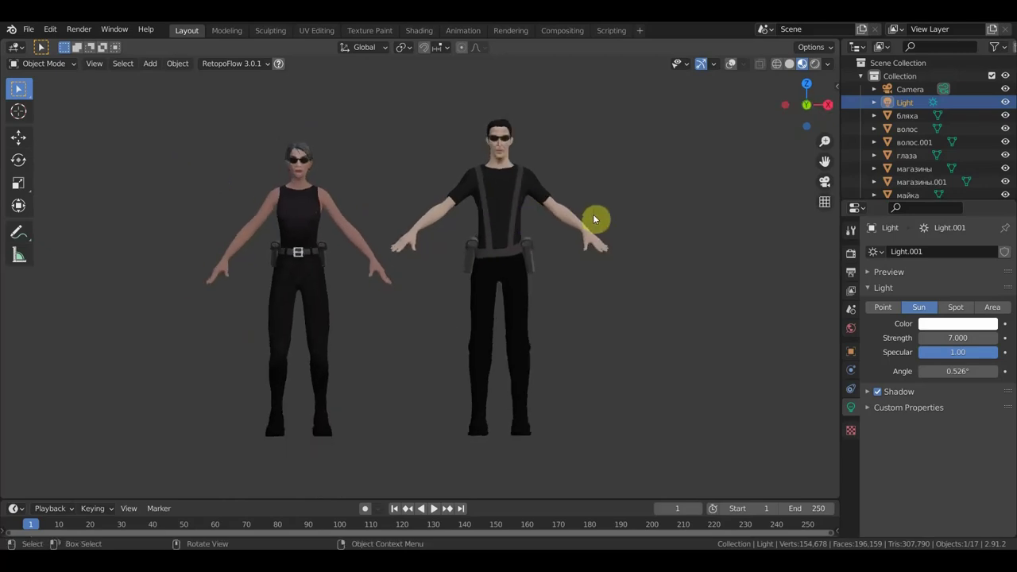